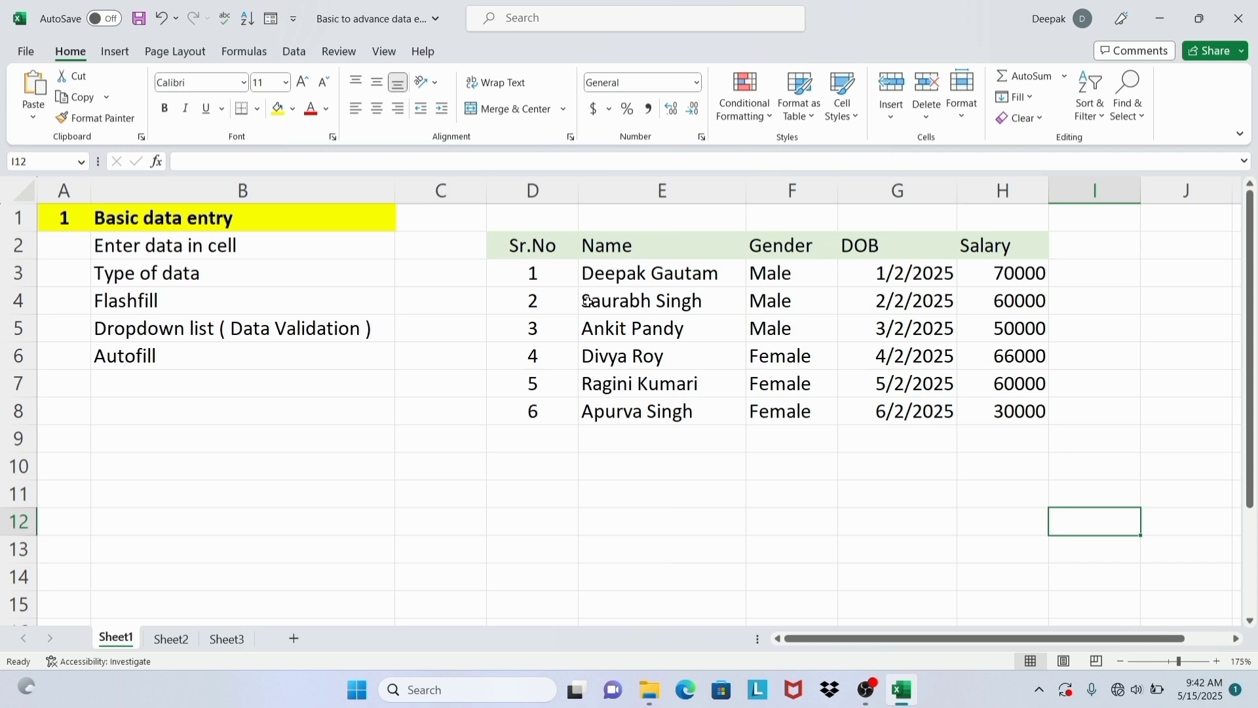
Fill the table's header row D2:H2 with the standard yellow colour.
left_click_drag(538, 245, 1006, 249)
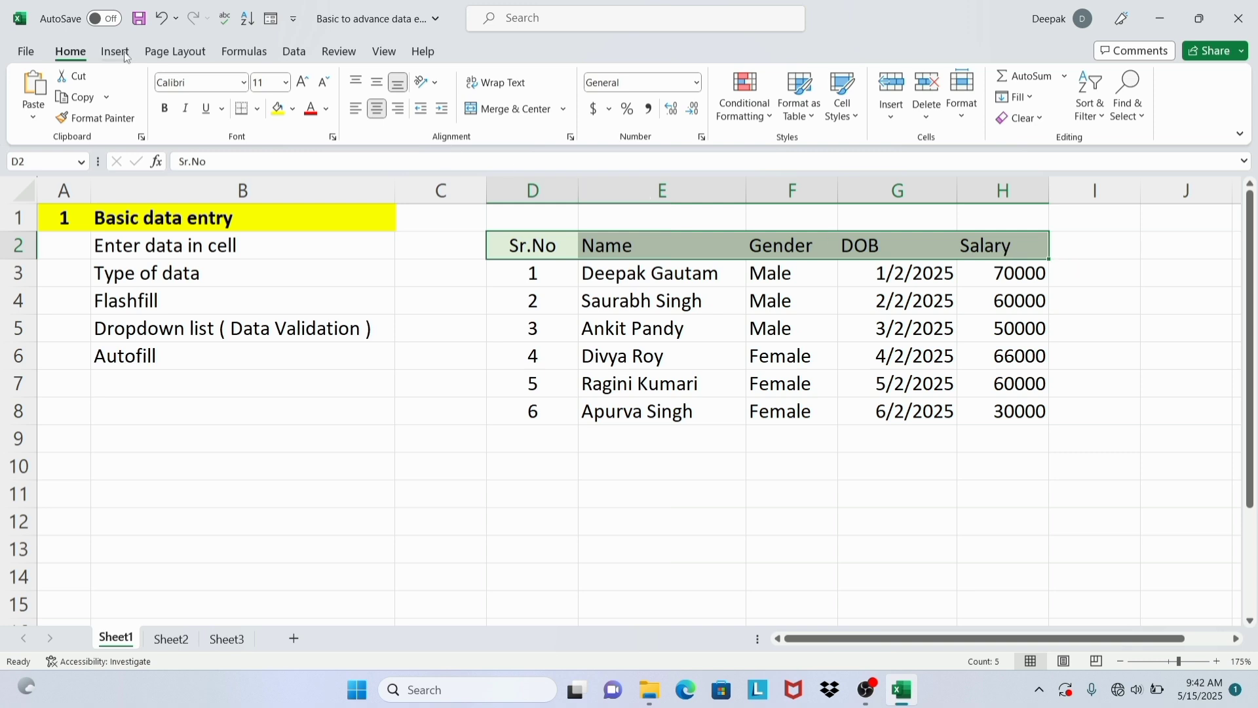
left_click(293, 110)
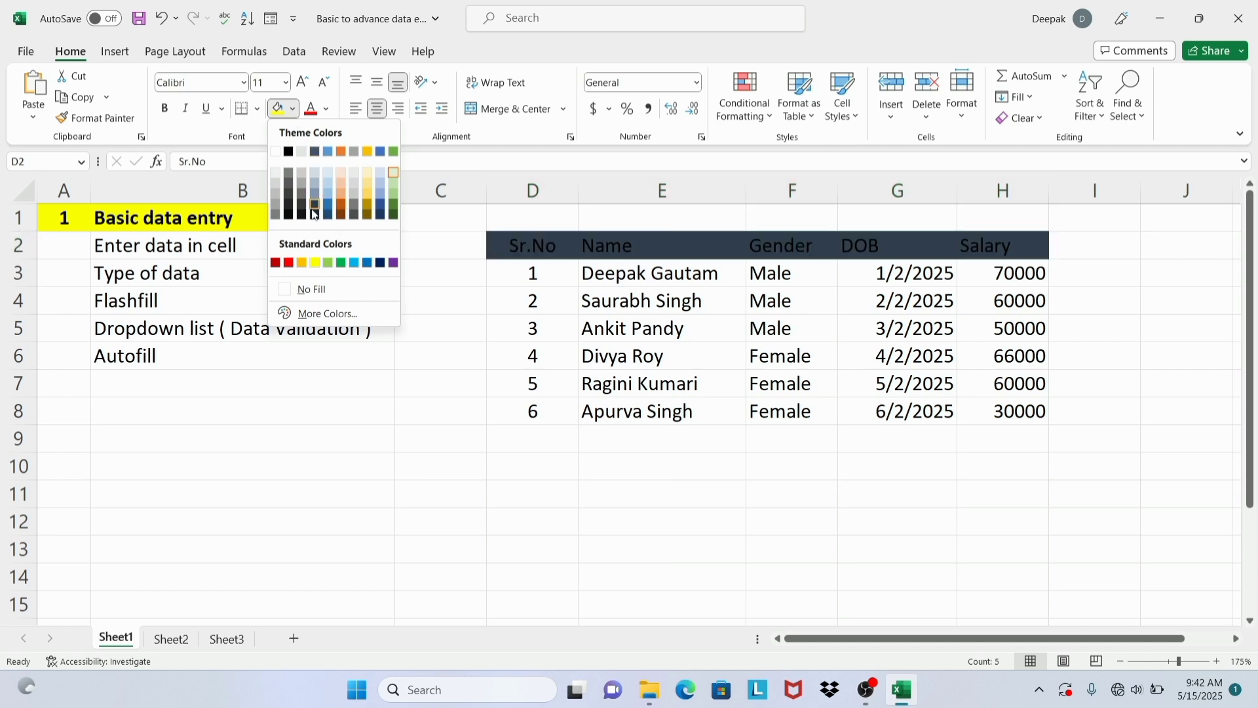
left_click(316, 264)
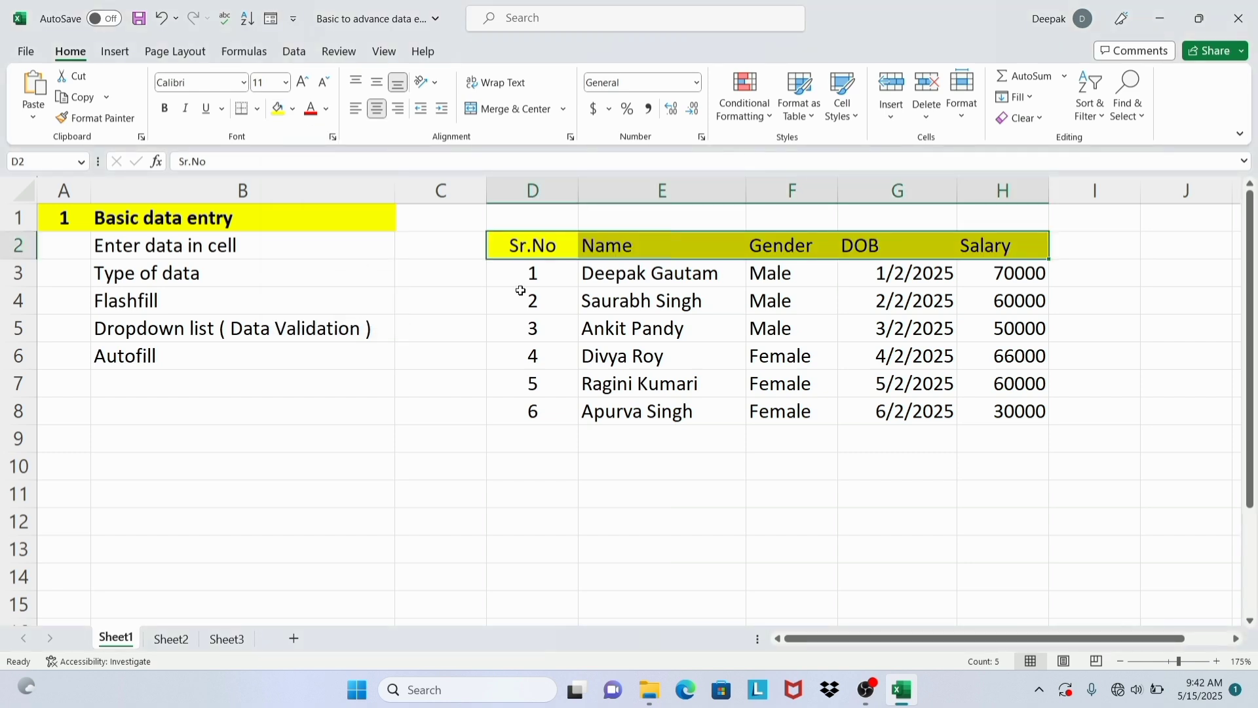
left_click(798, 503)
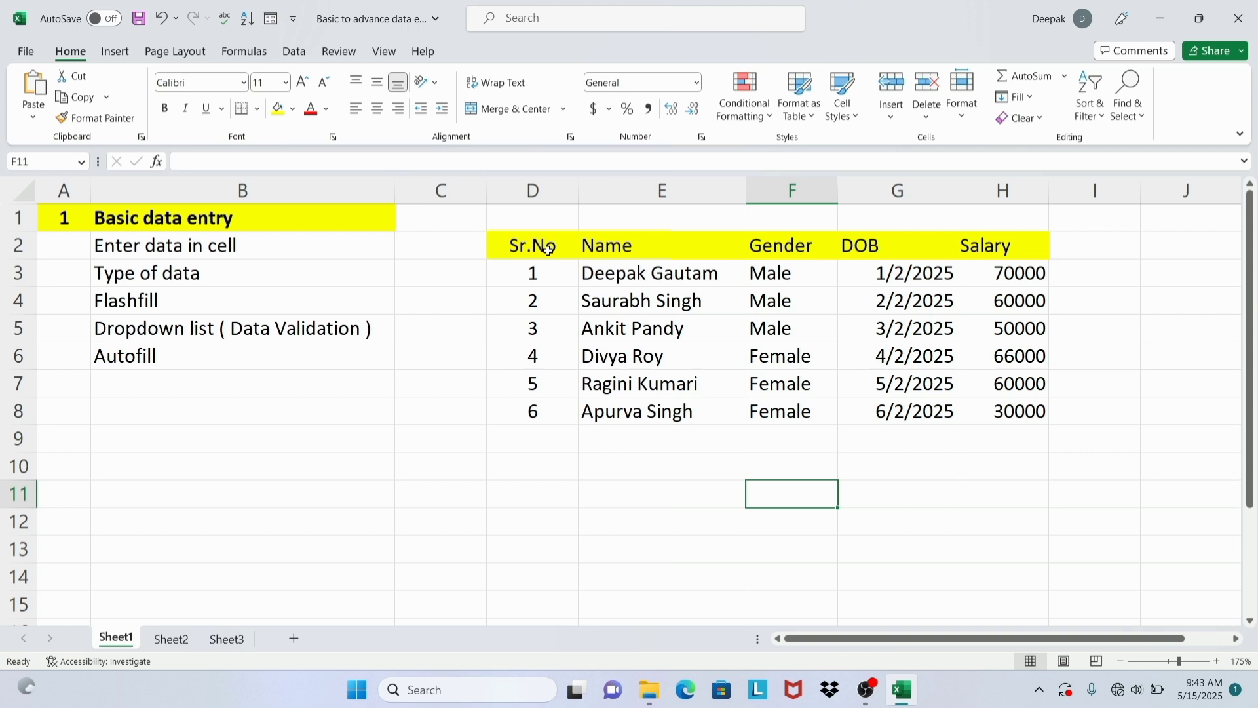
Make the header row text from Sr.No to Salary bold.
left_click_drag(549, 250, 964, 242)
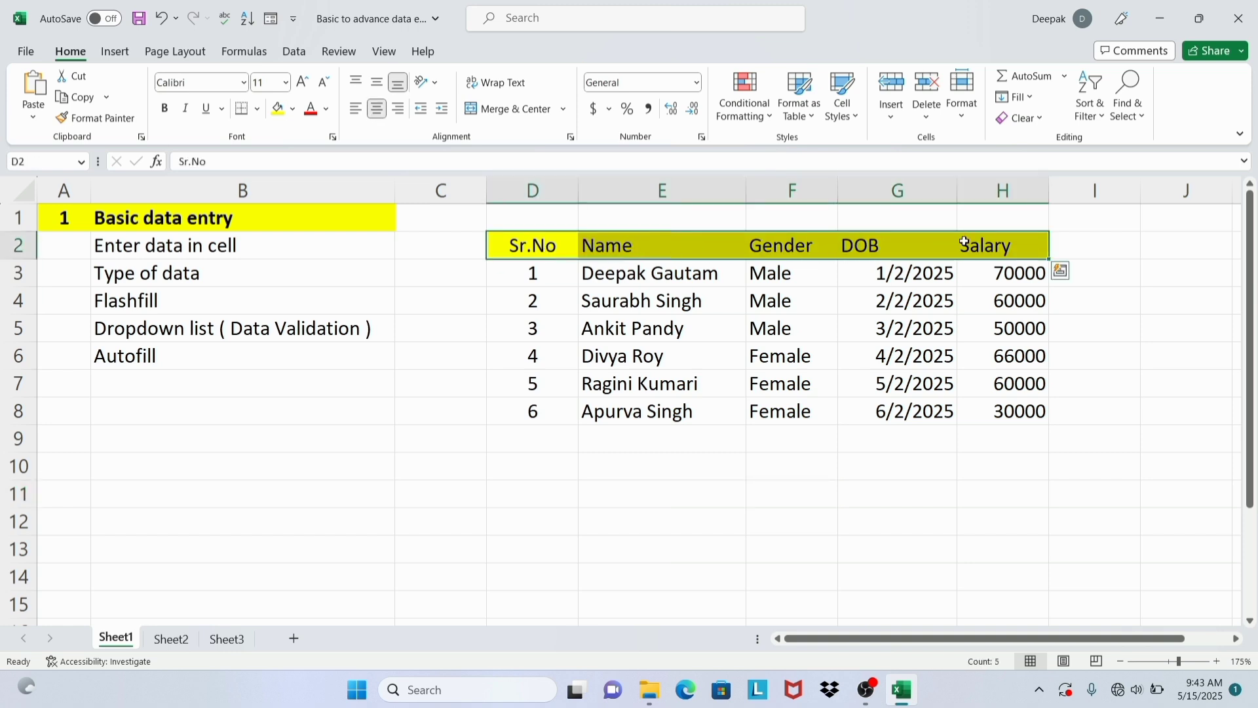
left_click(165, 110)
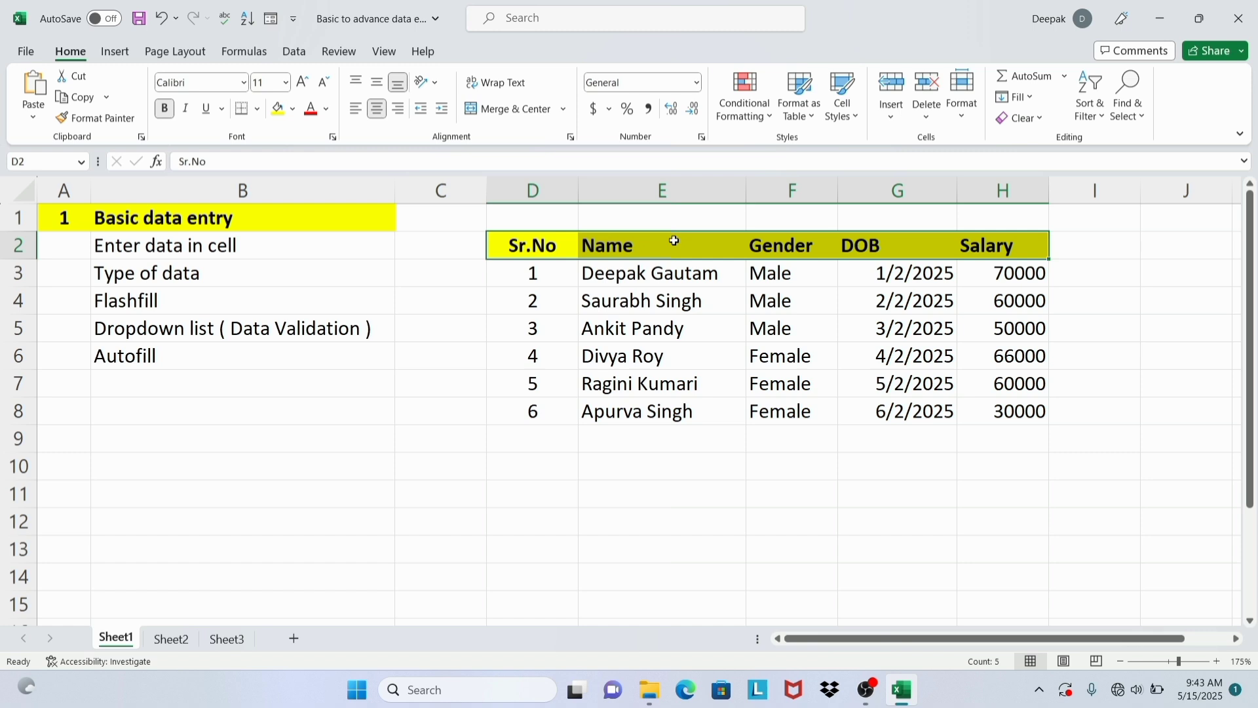
left_click(744, 486)
key("Up")
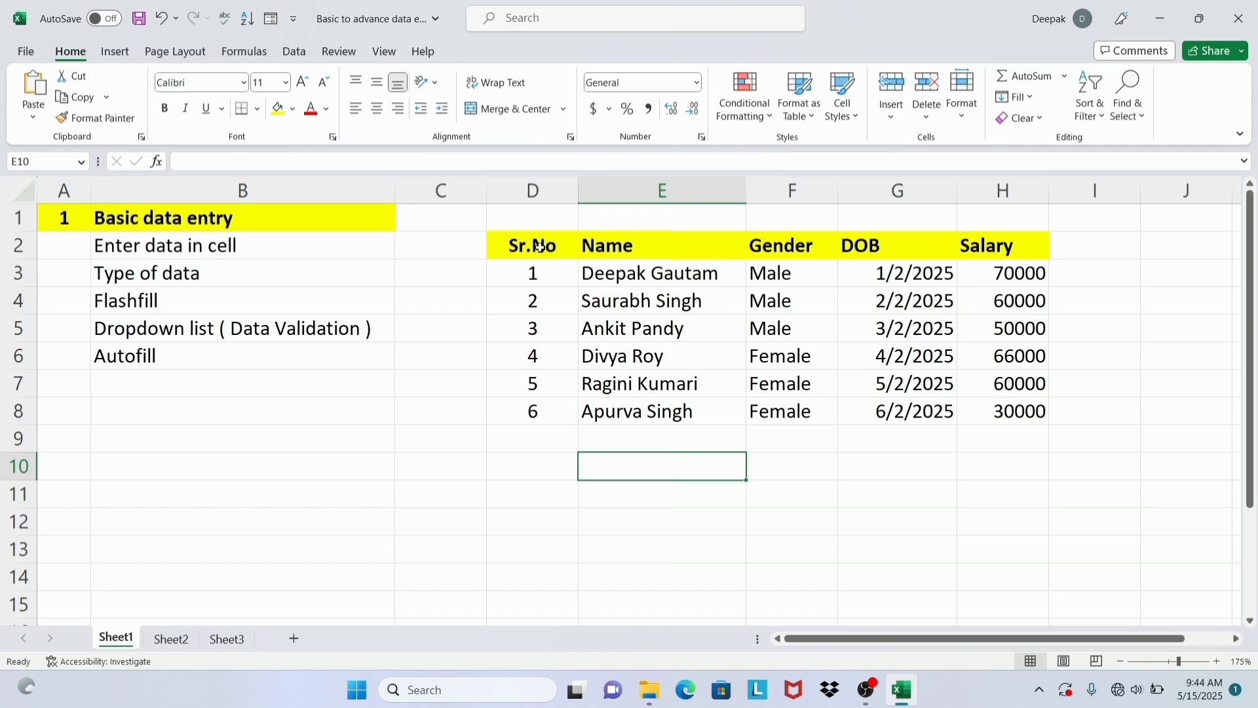
Set the font size of the header row D2:H2 to 12.
left_click_drag(539, 246, 966, 239)
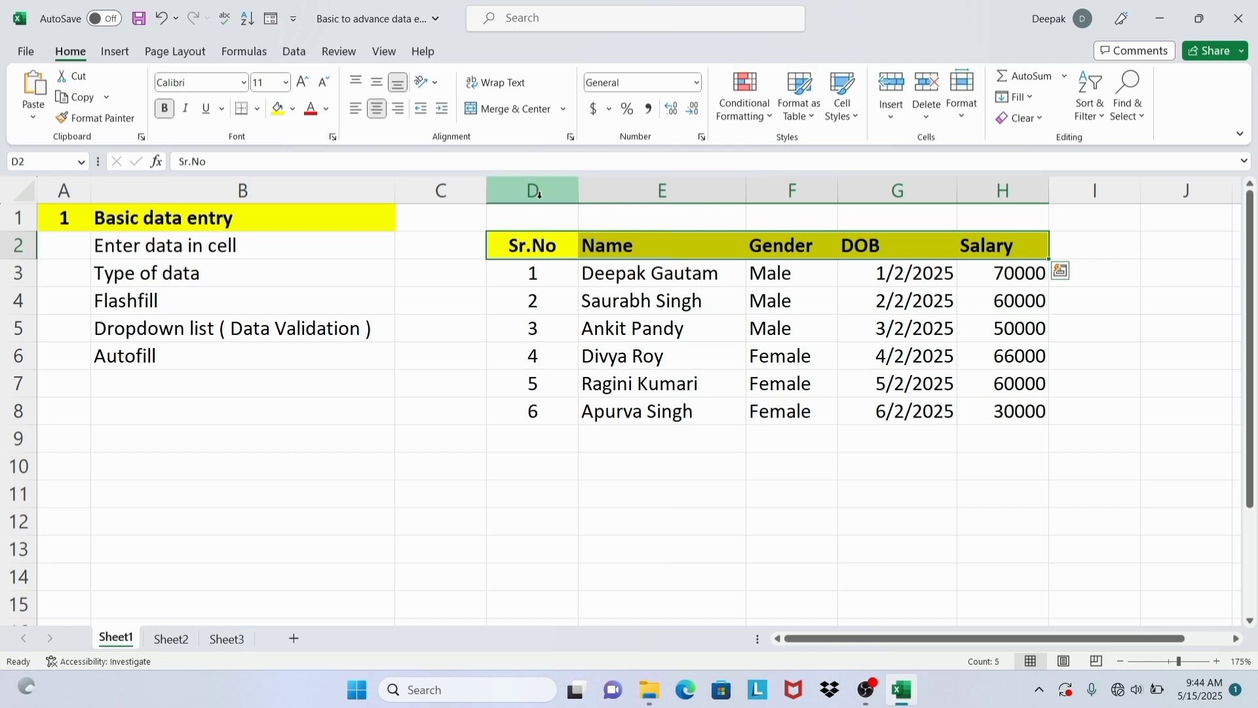
left_click(287, 82)
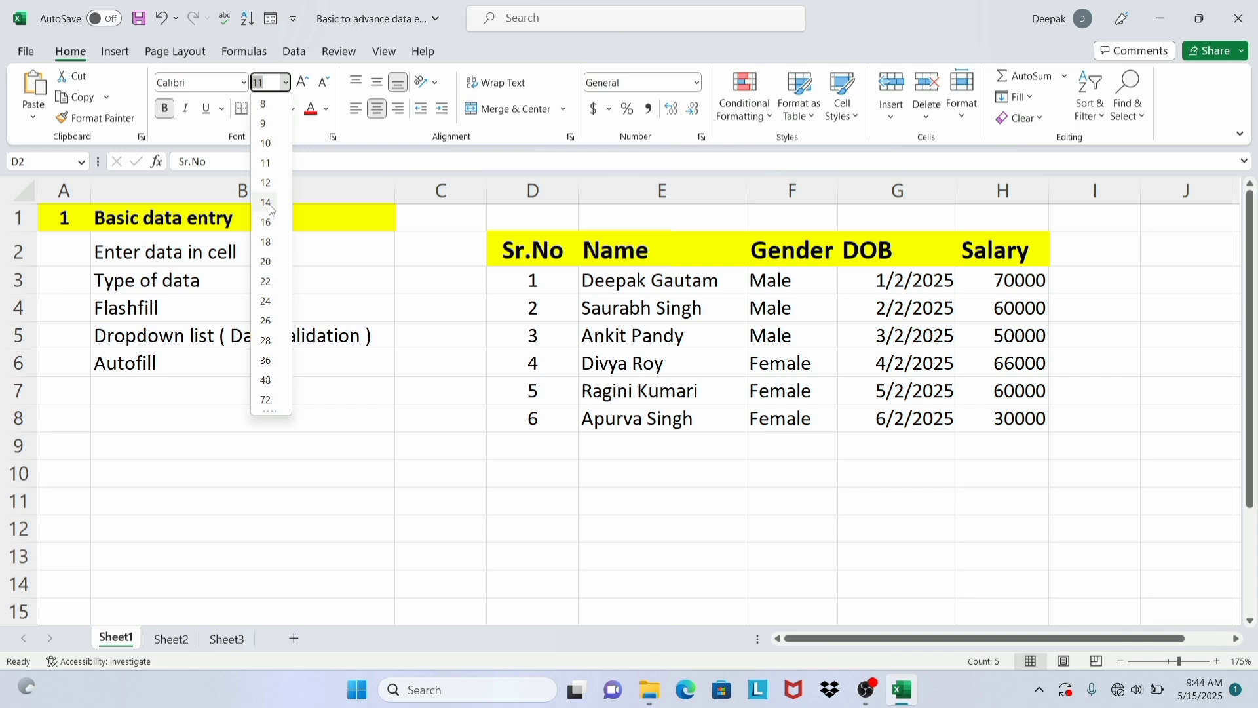
left_click(269, 168)
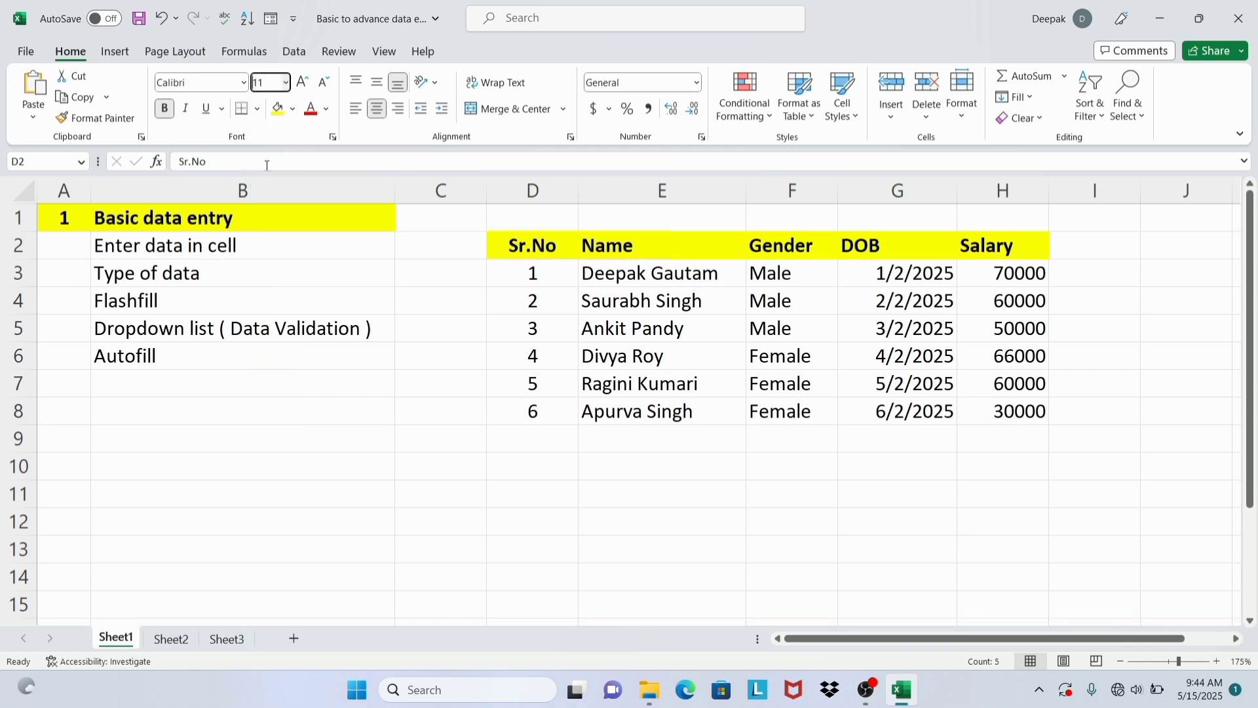
left_click(303, 83)
left_click(303, 83)
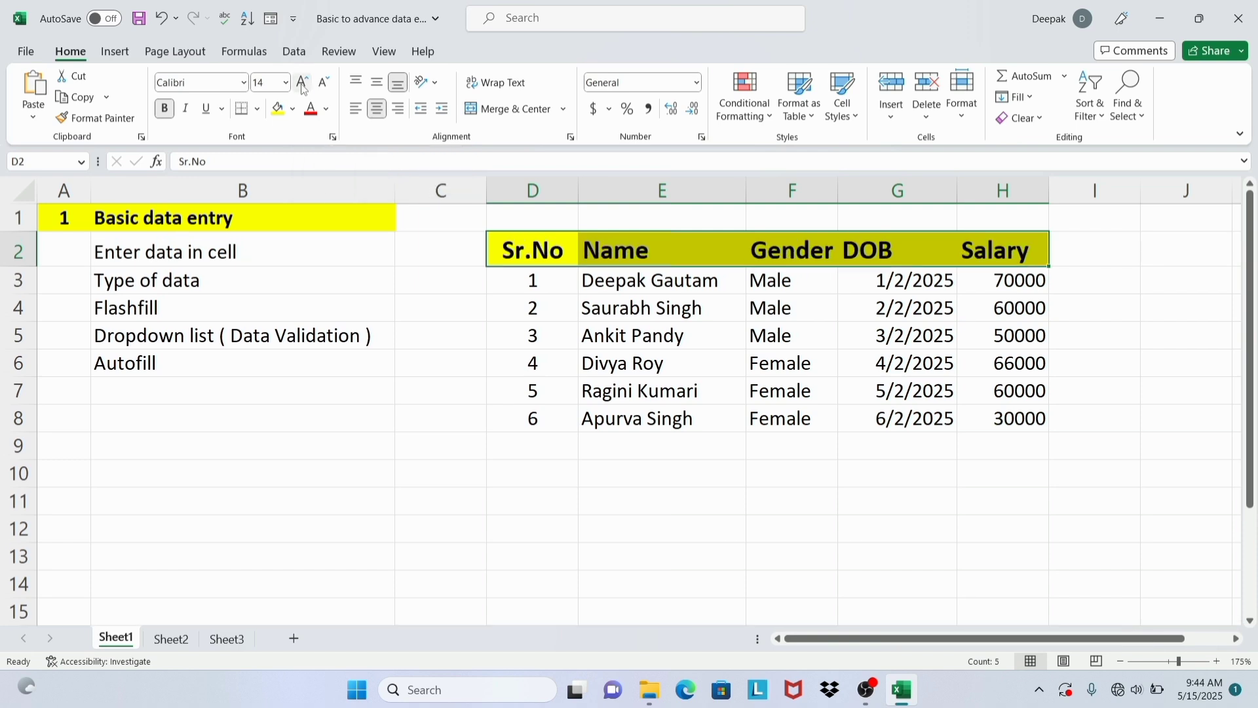
left_click(303, 84)
left_click(303, 84)
left_click(304, 83)
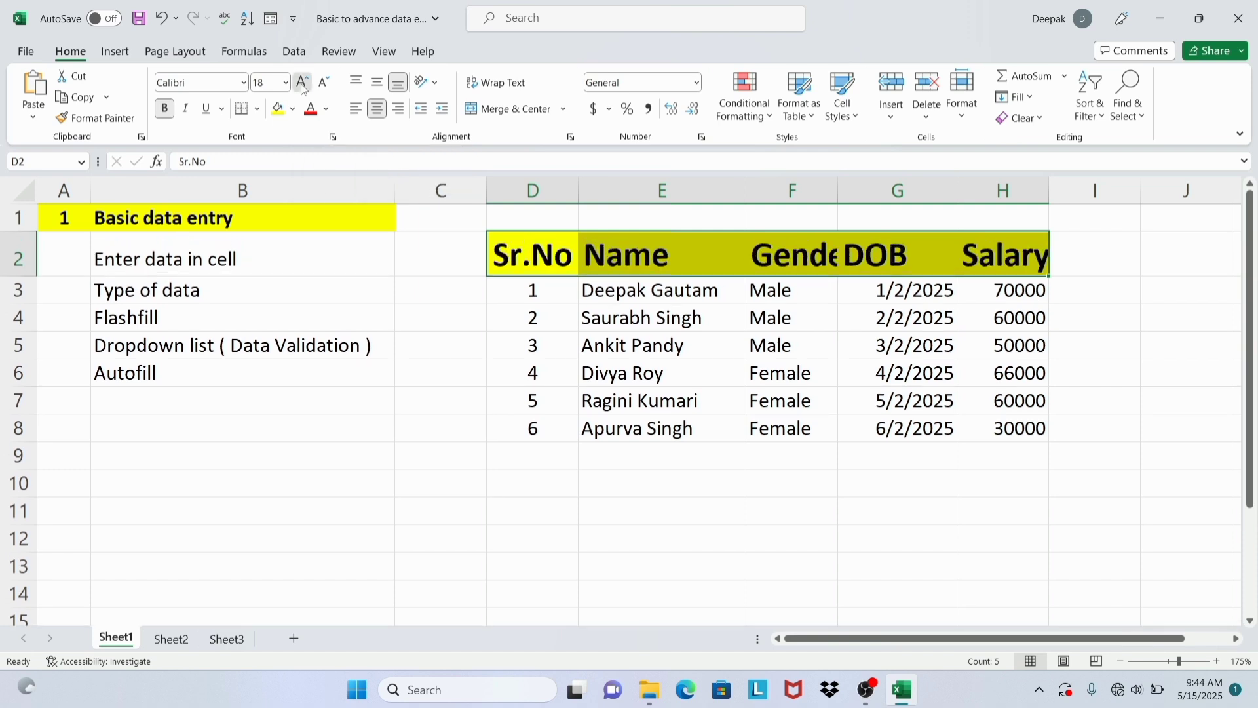
left_click(325, 83)
left_click(325, 84)
left_click(325, 83)
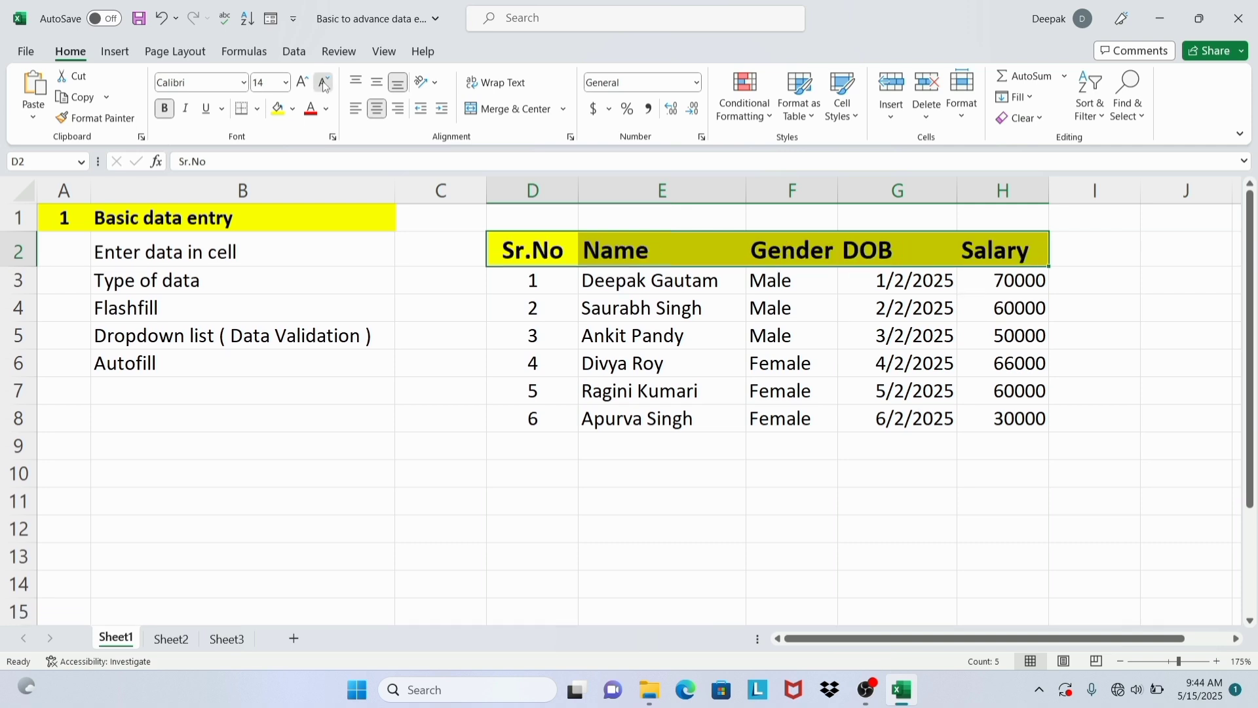
left_click(325, 83)
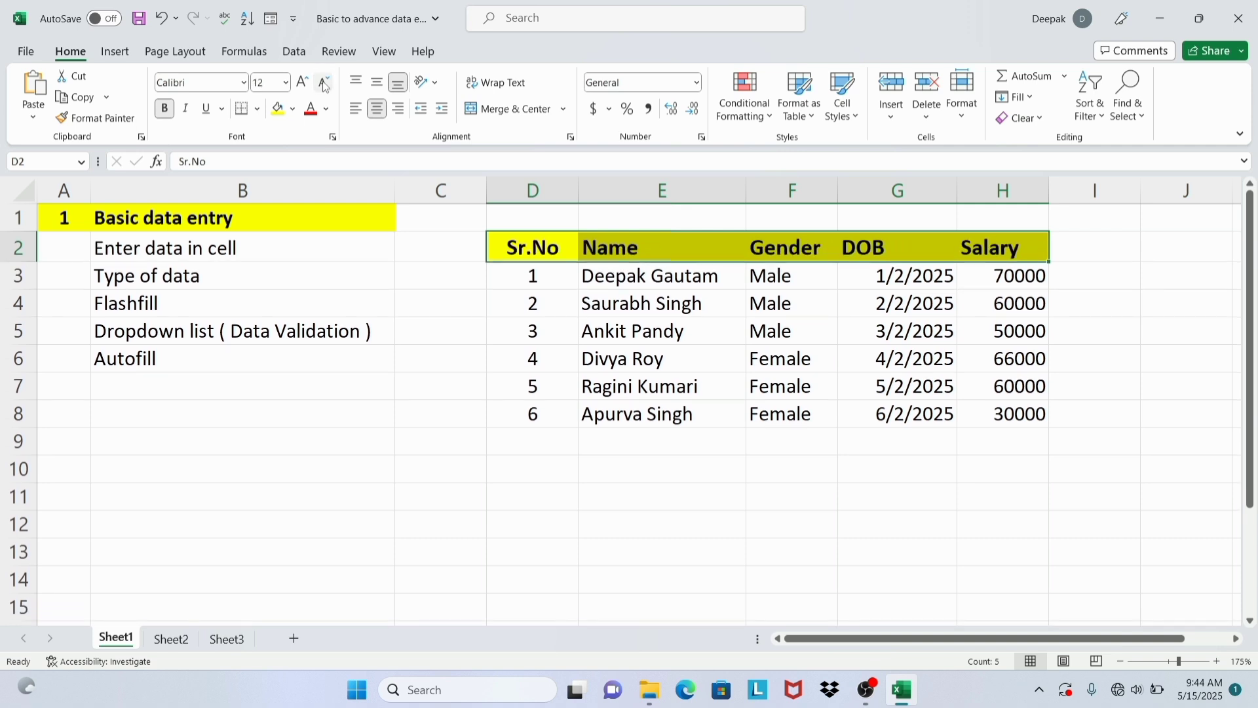
left_click(682, 496)
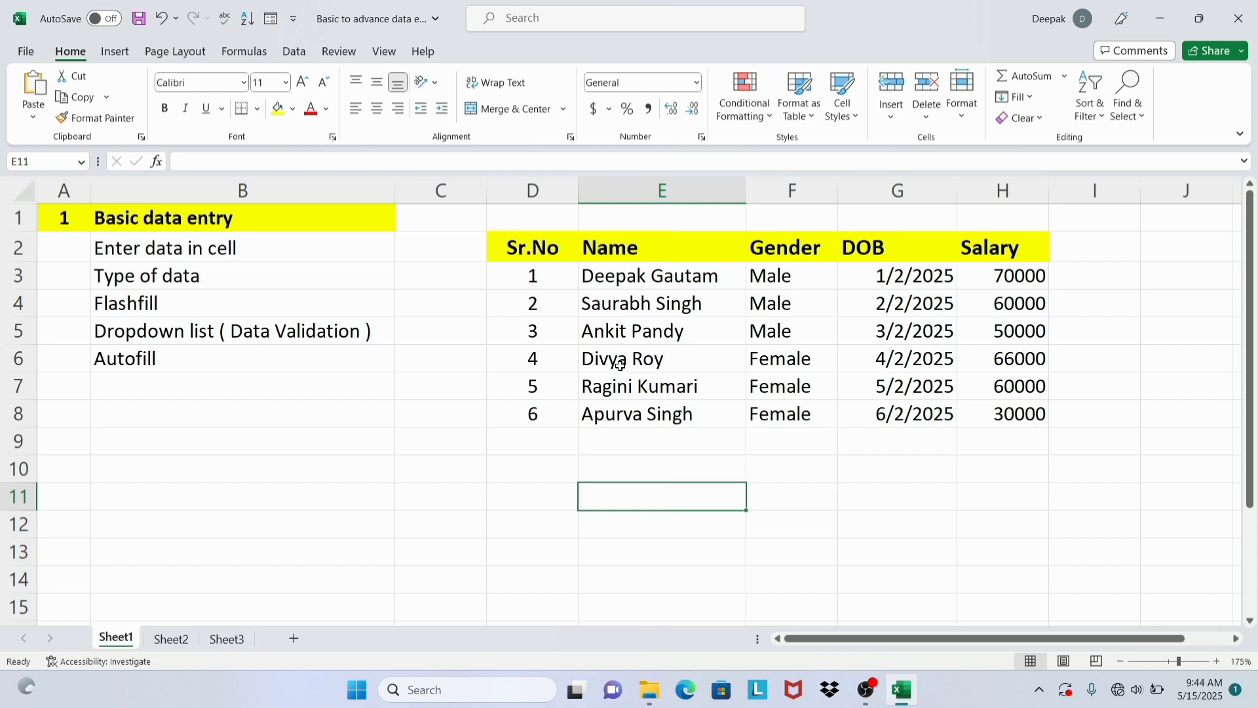
Apply all borders to the whole data table in D2:H8.
left_click_drag(525, 247, 977, 417)
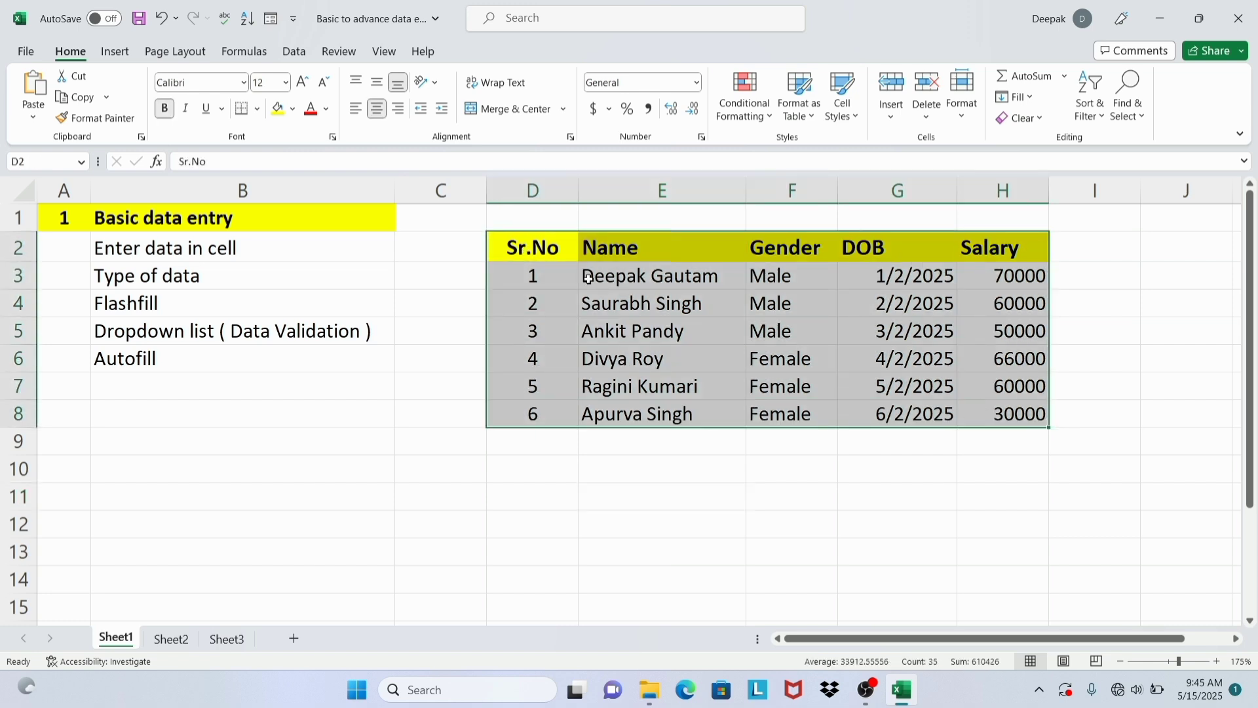
left_click(258, 109)
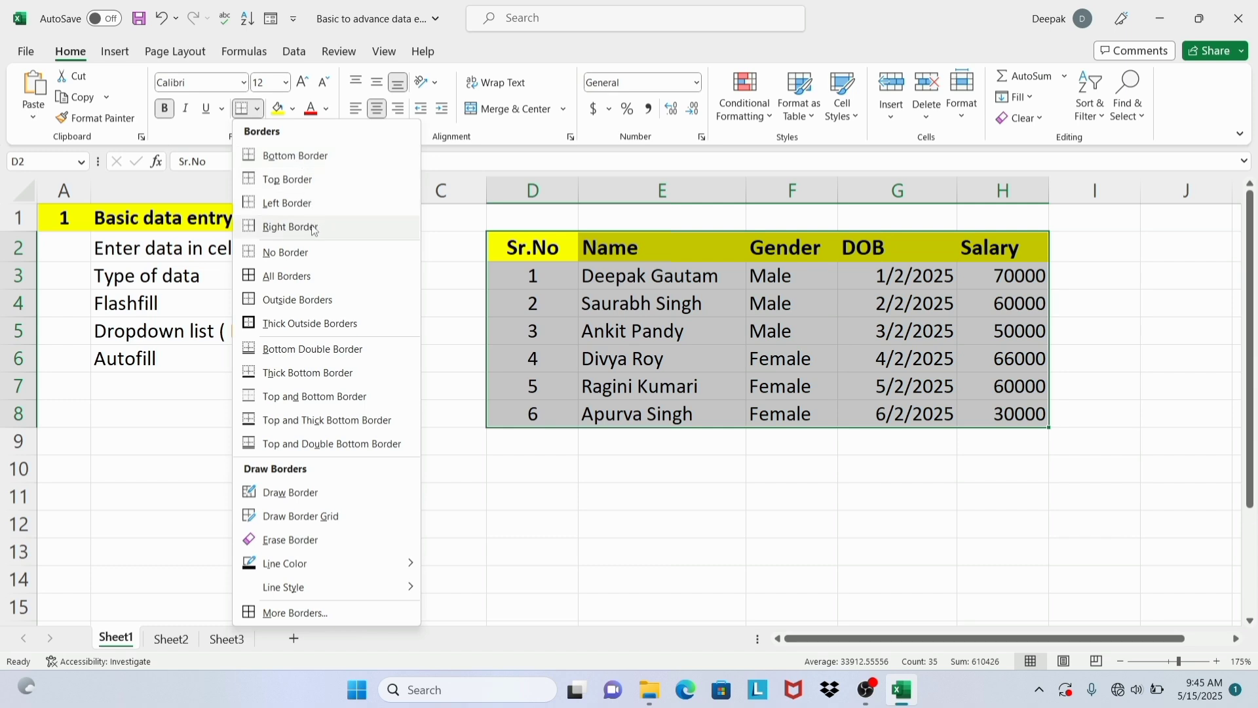
left_click(305, 280)
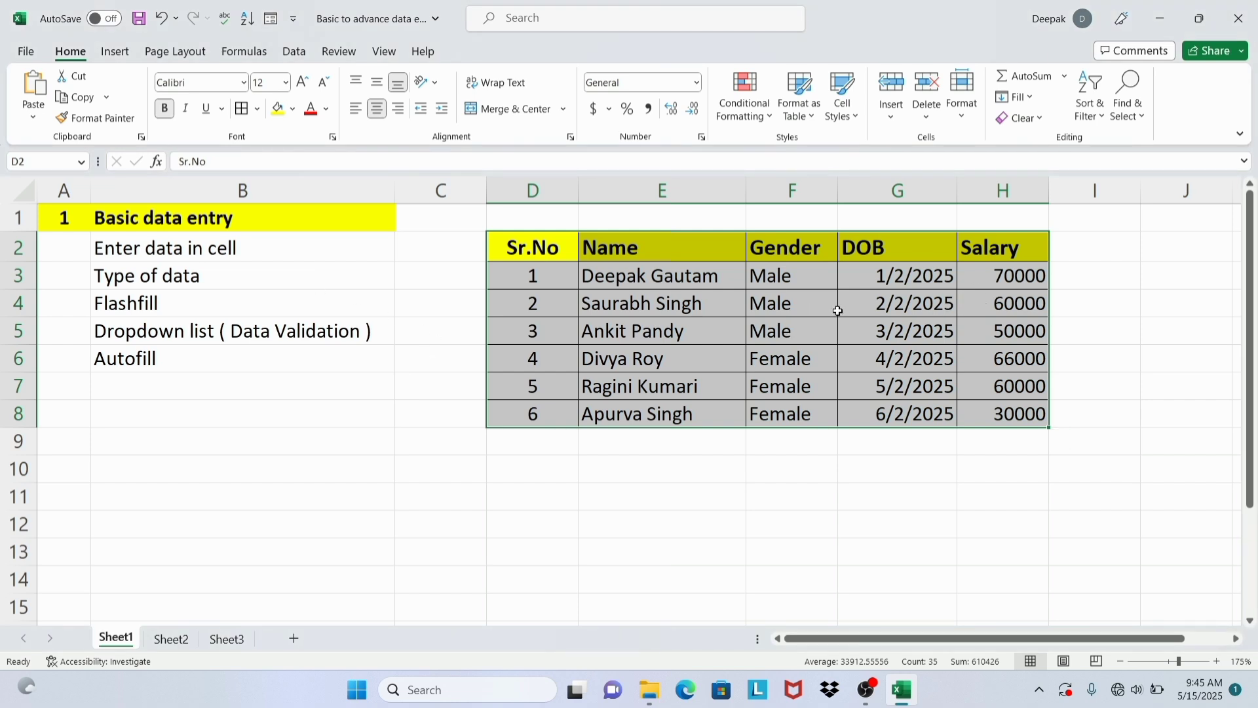
left_click(840, 471)
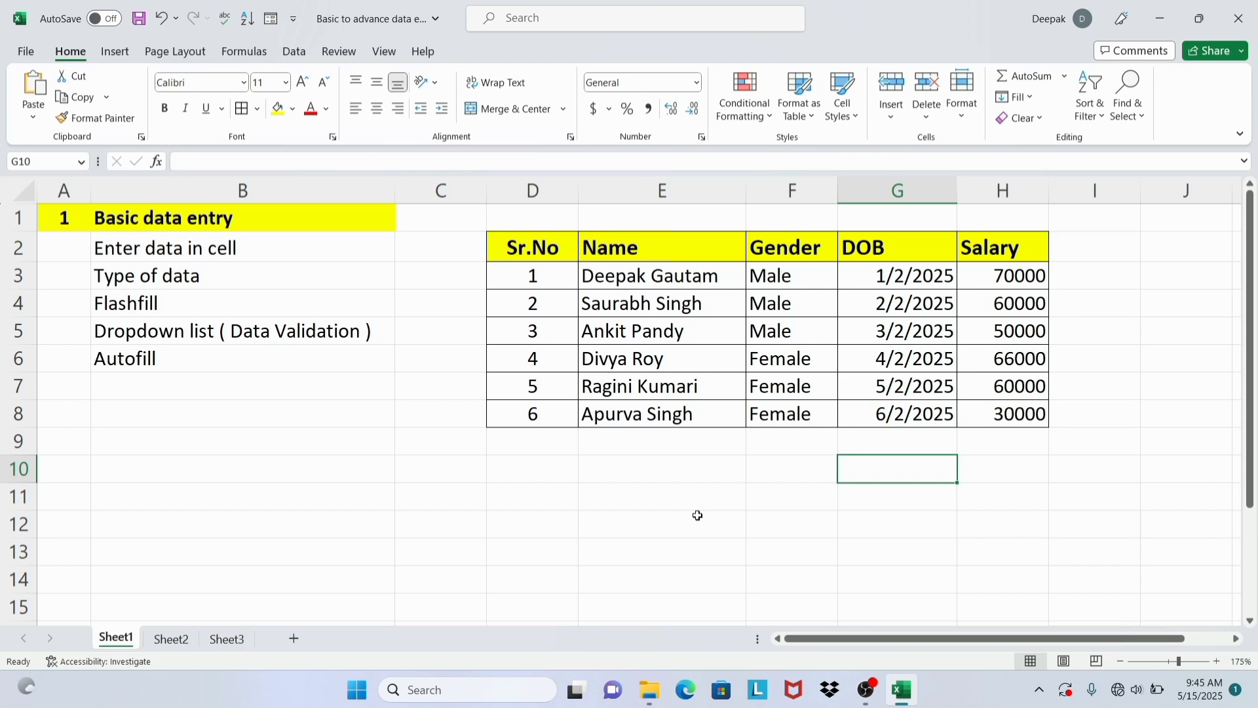
Merge the empty cells E12 and F12 below the table with Merge Cells.
left_click_drag(682, 522, 774, 525)
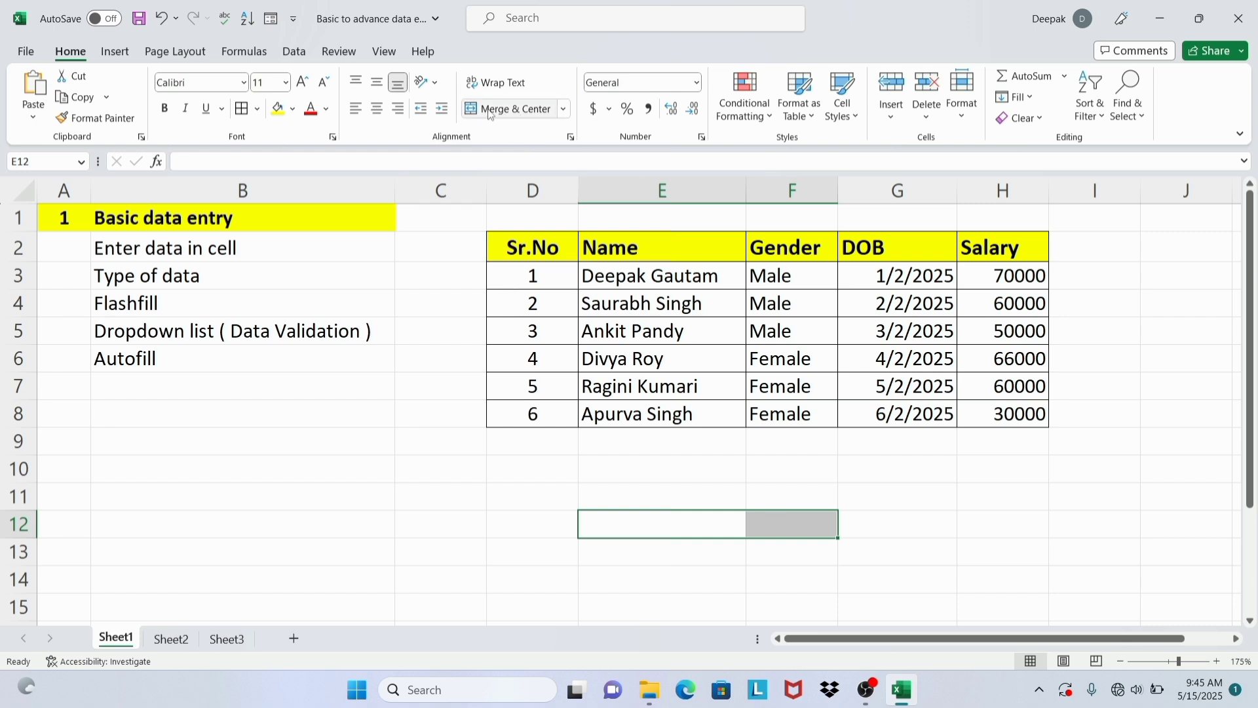
left_click(564, 111)
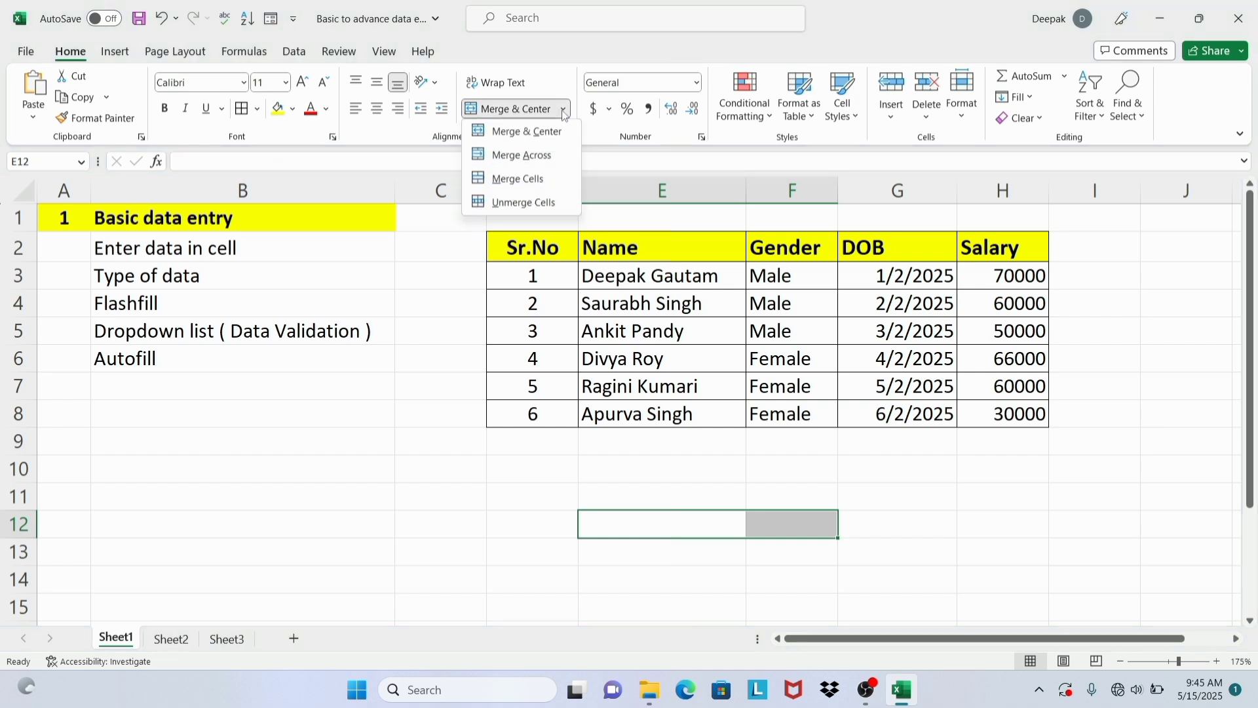
left_click(522, 179)
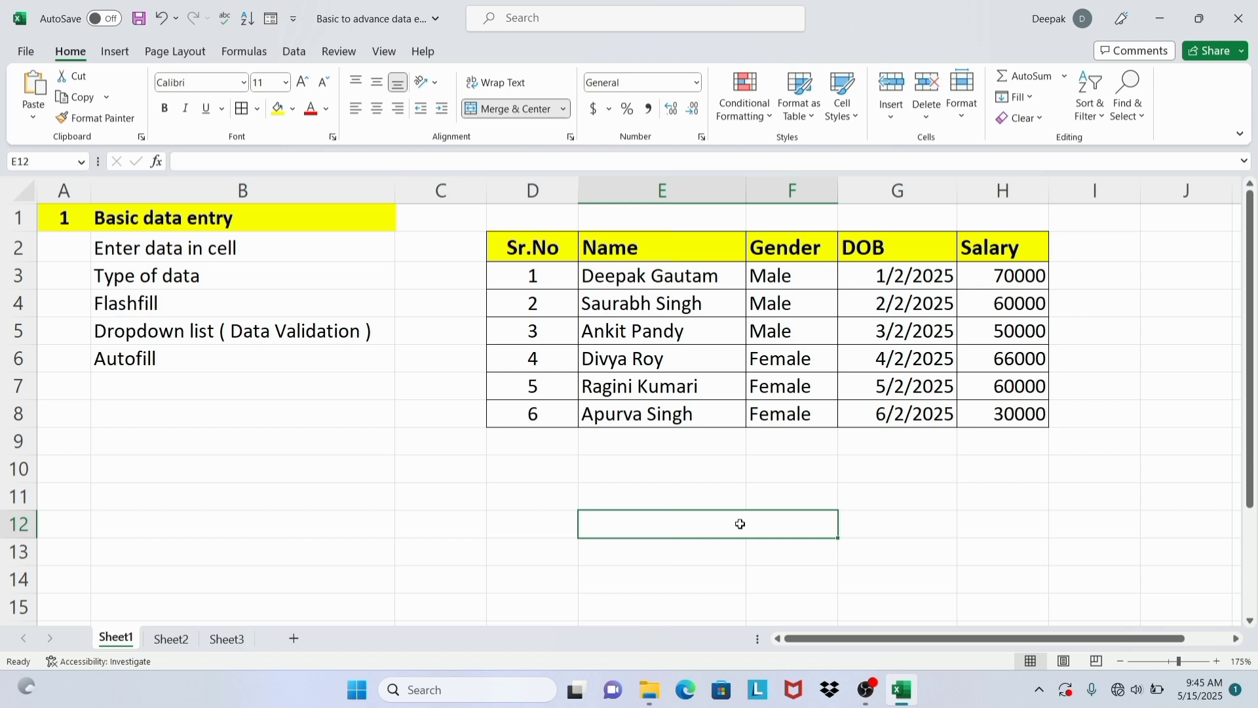
left_click(907, 553)
Unmerge the merged cell at E12:F12 and check that E12 and F12 can be selected separately.
left_click(716, 529)
left_click(565, 110)
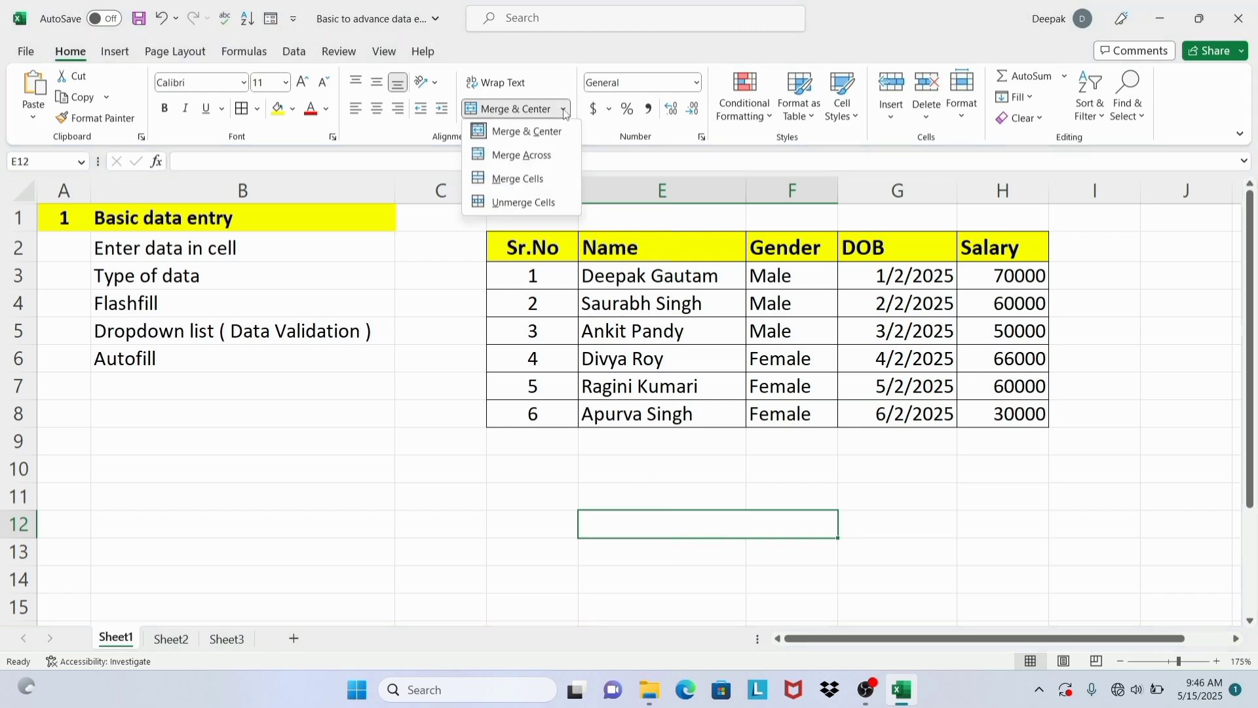
left_click(520, 204)
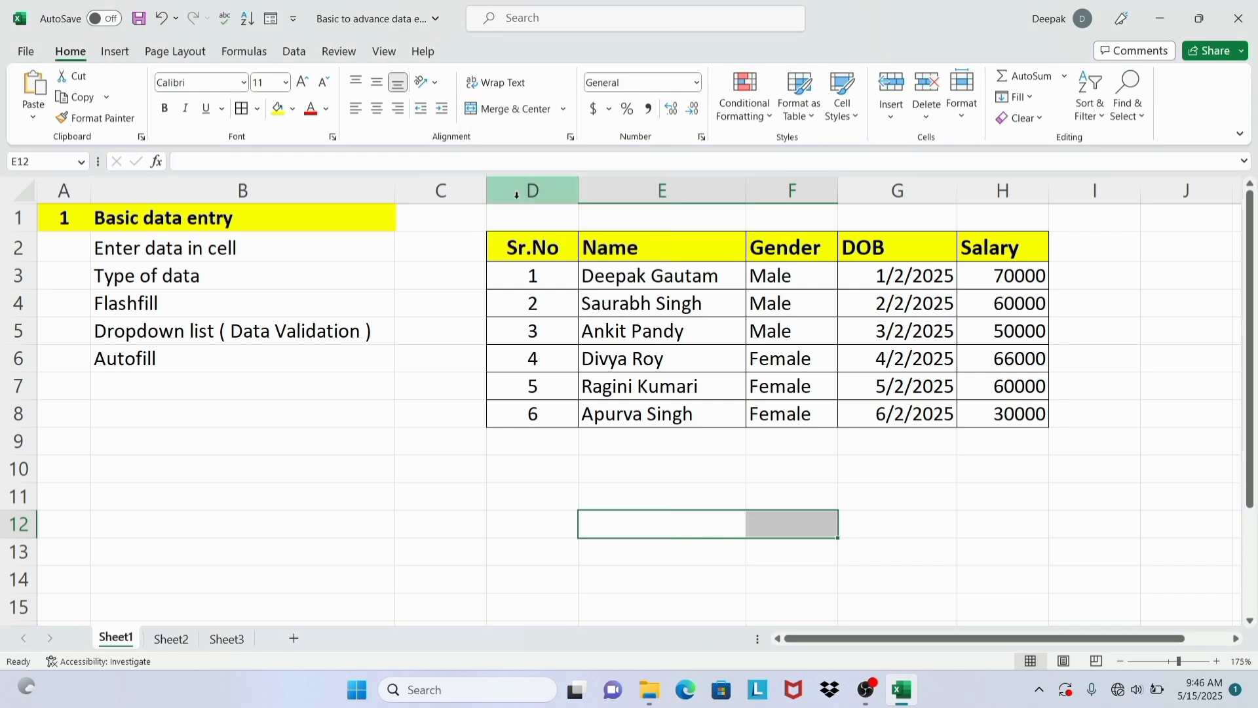
left_click(655, 526)
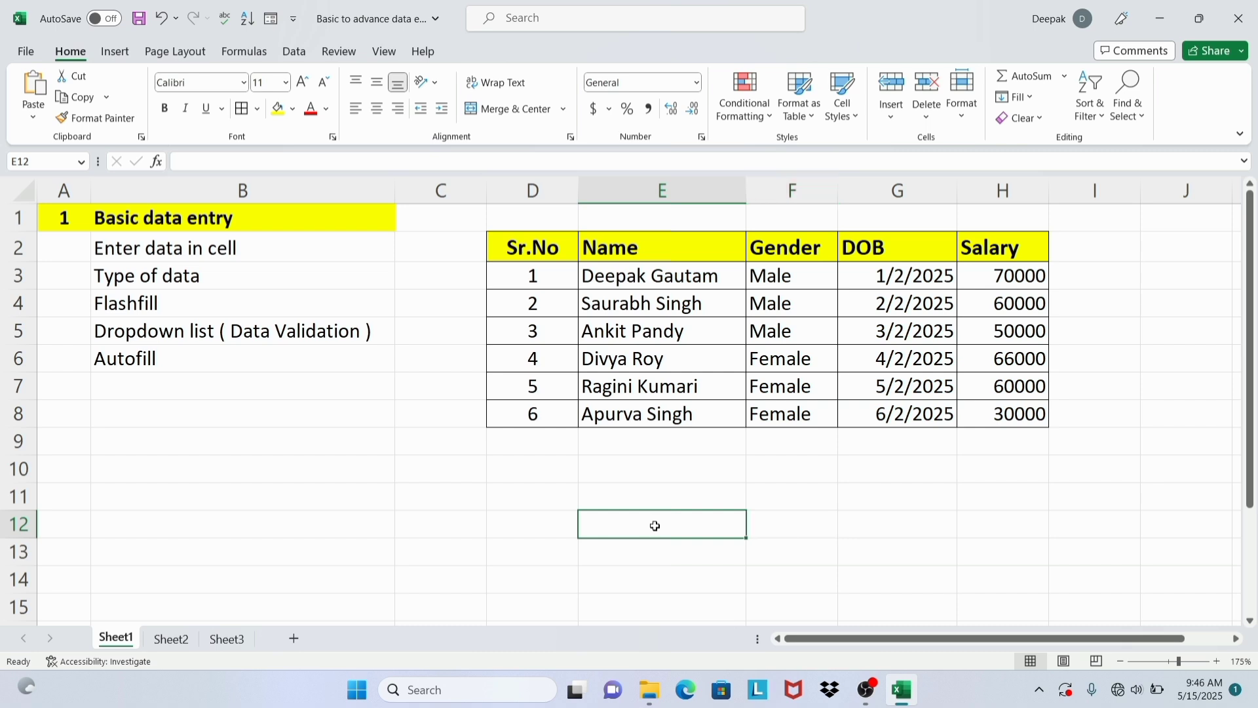
left_click(777, 530)
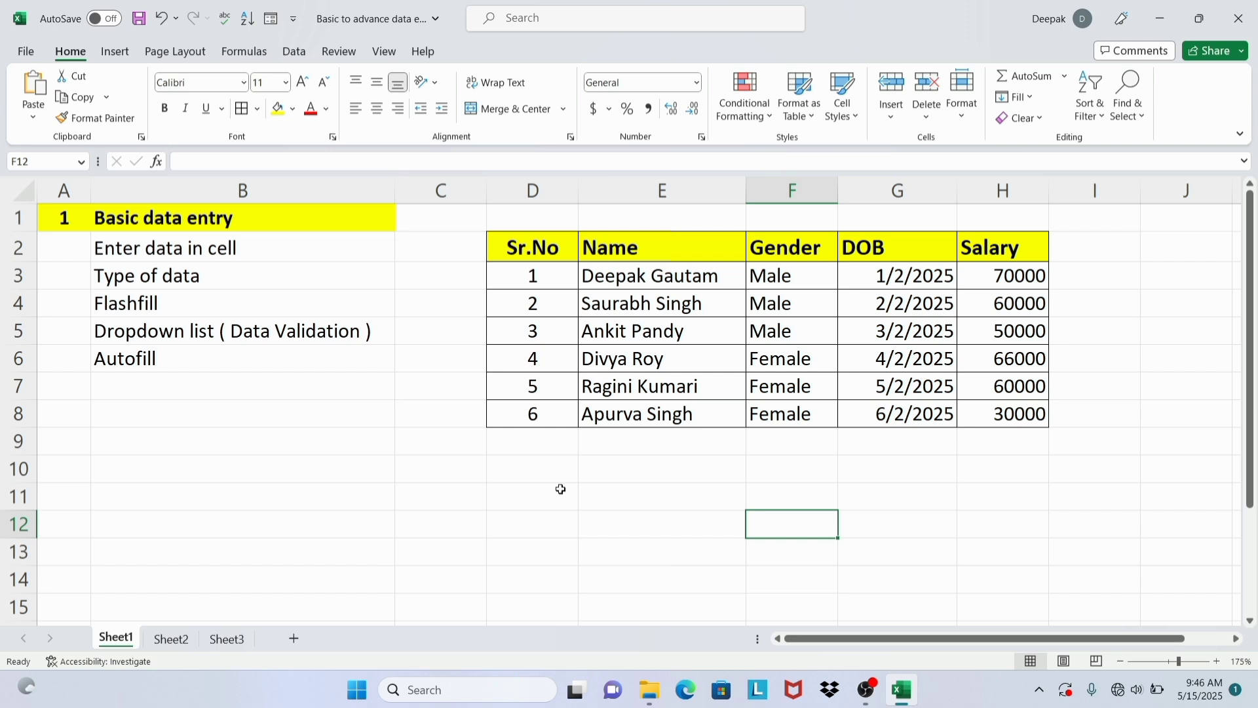
Enter the text "Excel Bazar" in cell E11 below the table.
left_click(680, 504)
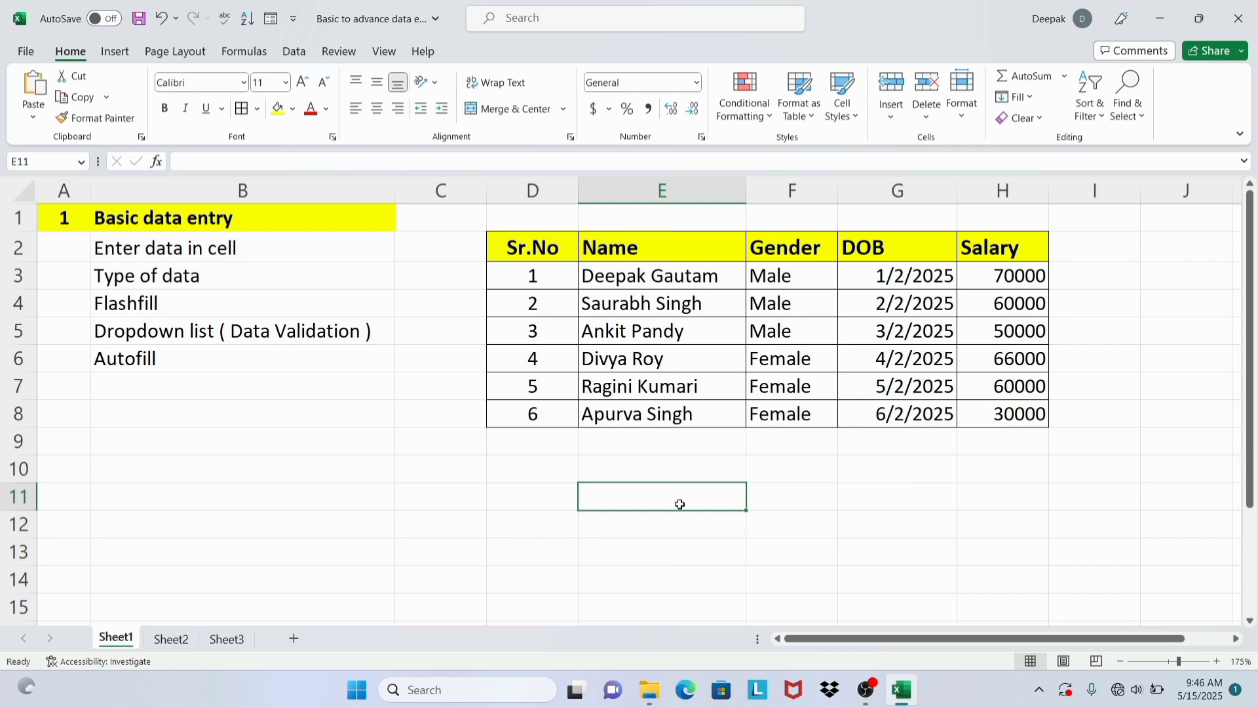
type("Exce")
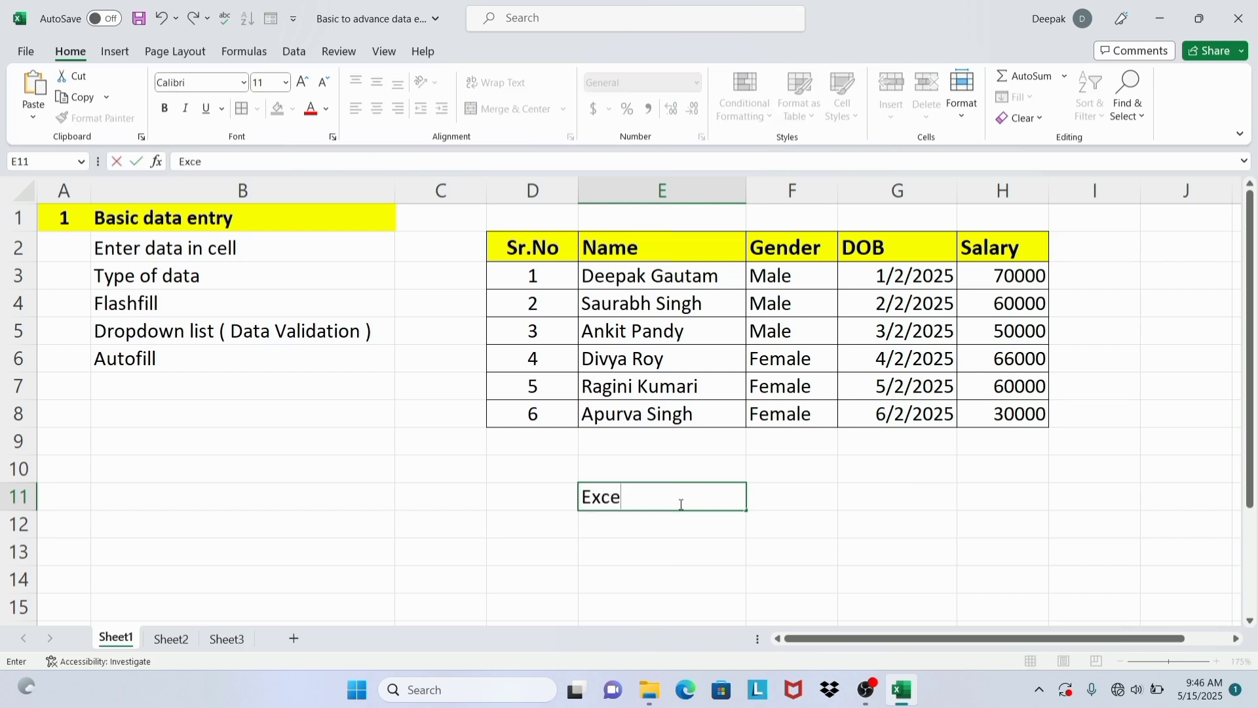
type("l Bazar")
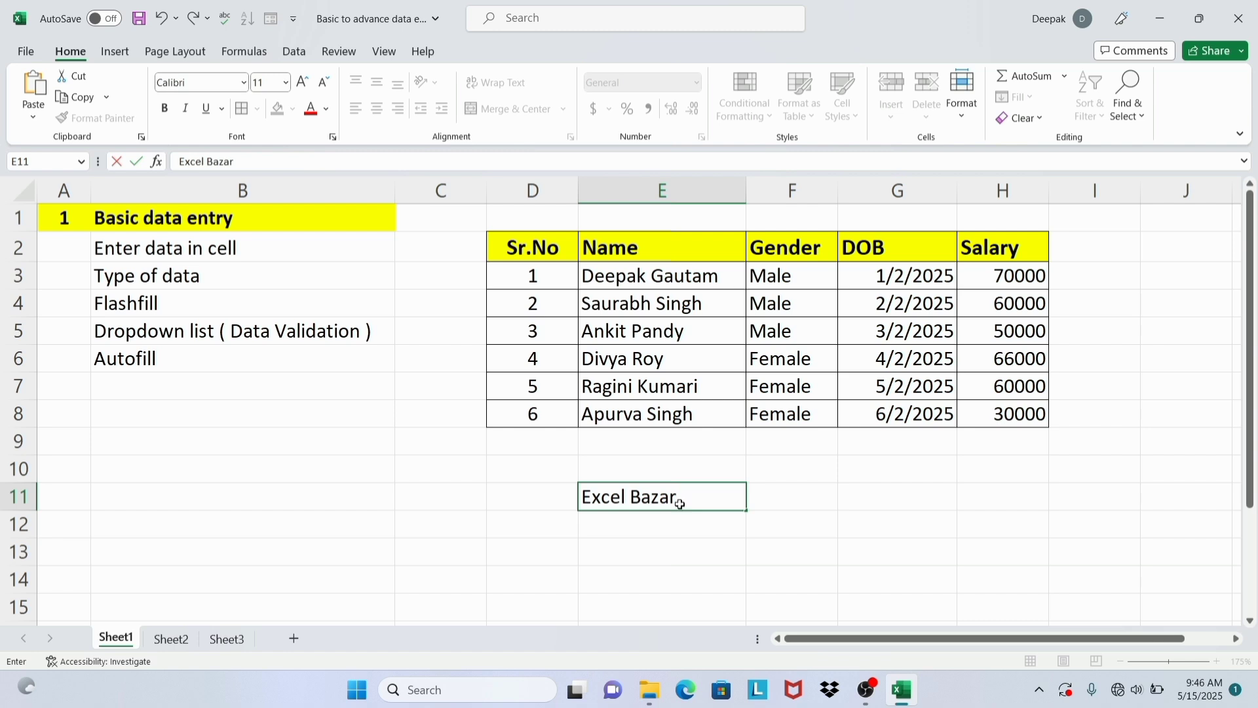
key("Return")
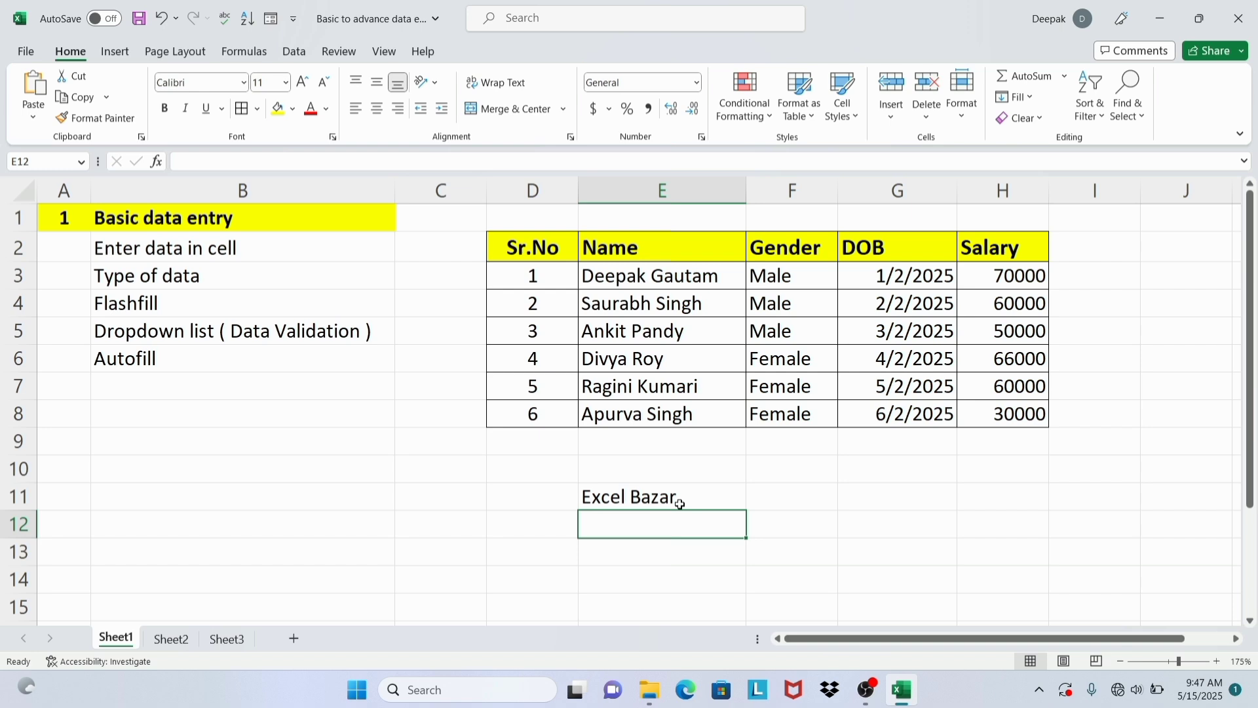
key("Right")
key("Down")
key("Up")
key("Up")
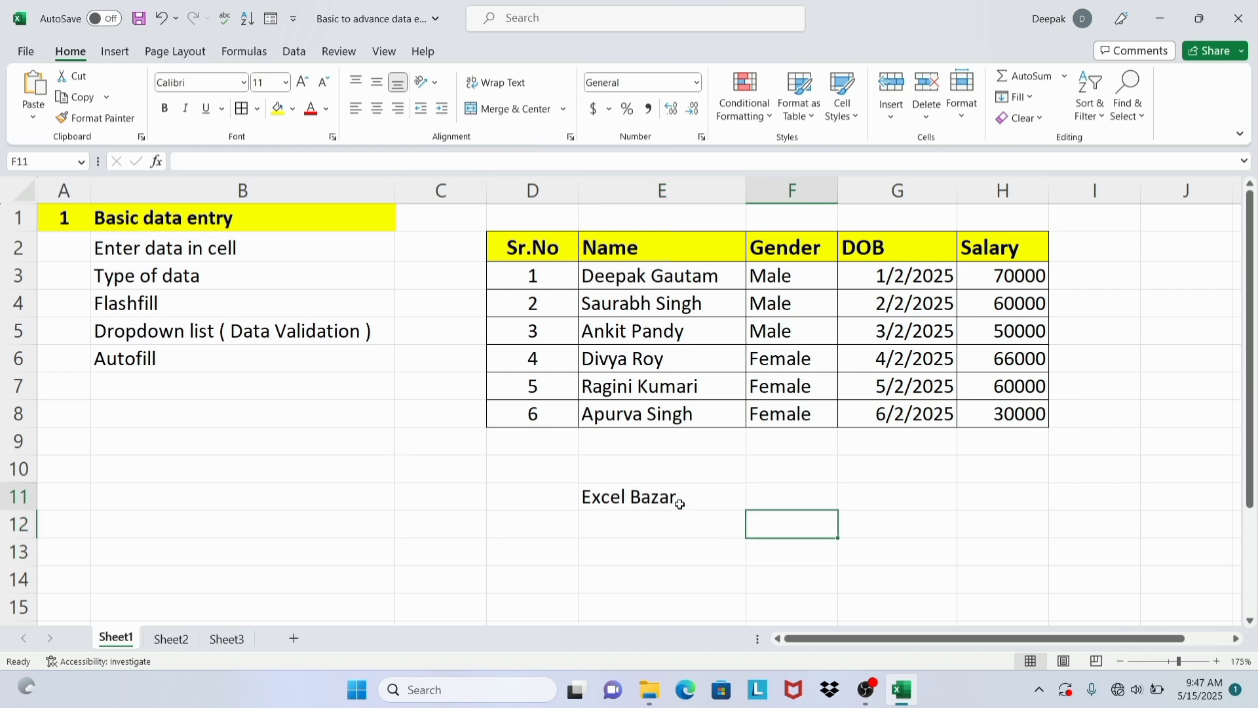
key("Up")
key("Left")
key("Left")
key("Left")
key("Left")
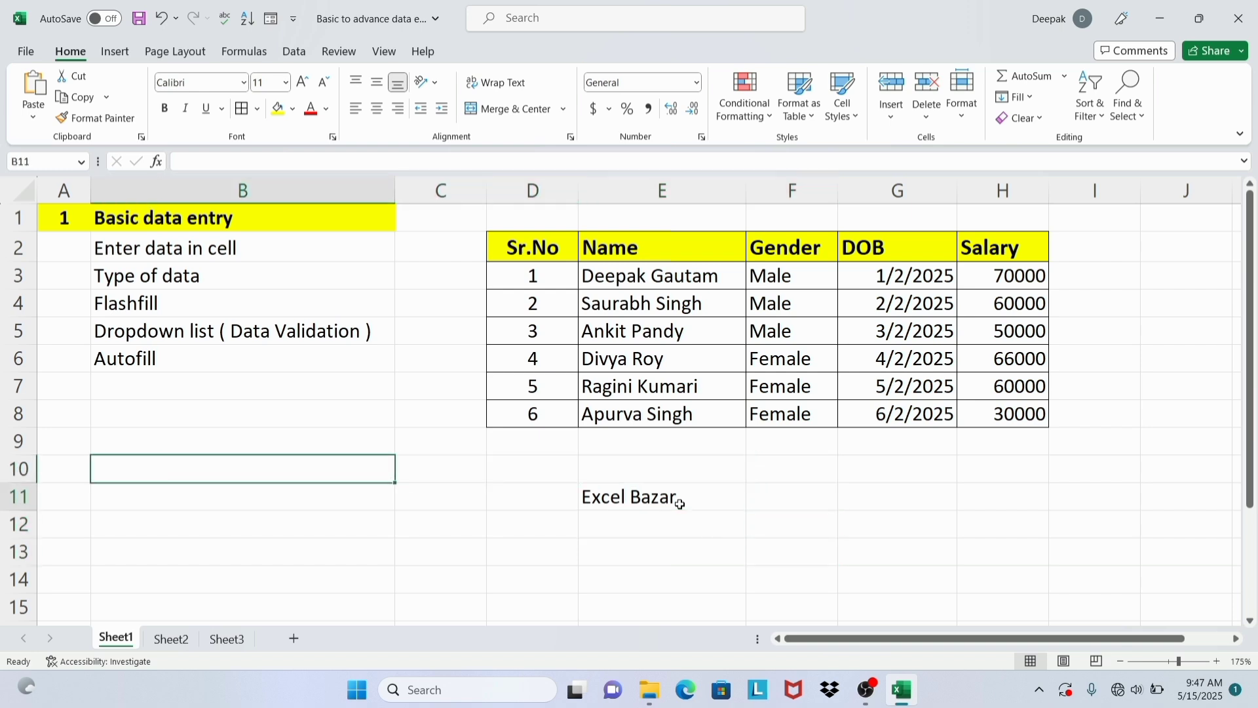
key("Right")
key("Right")
key("Right")
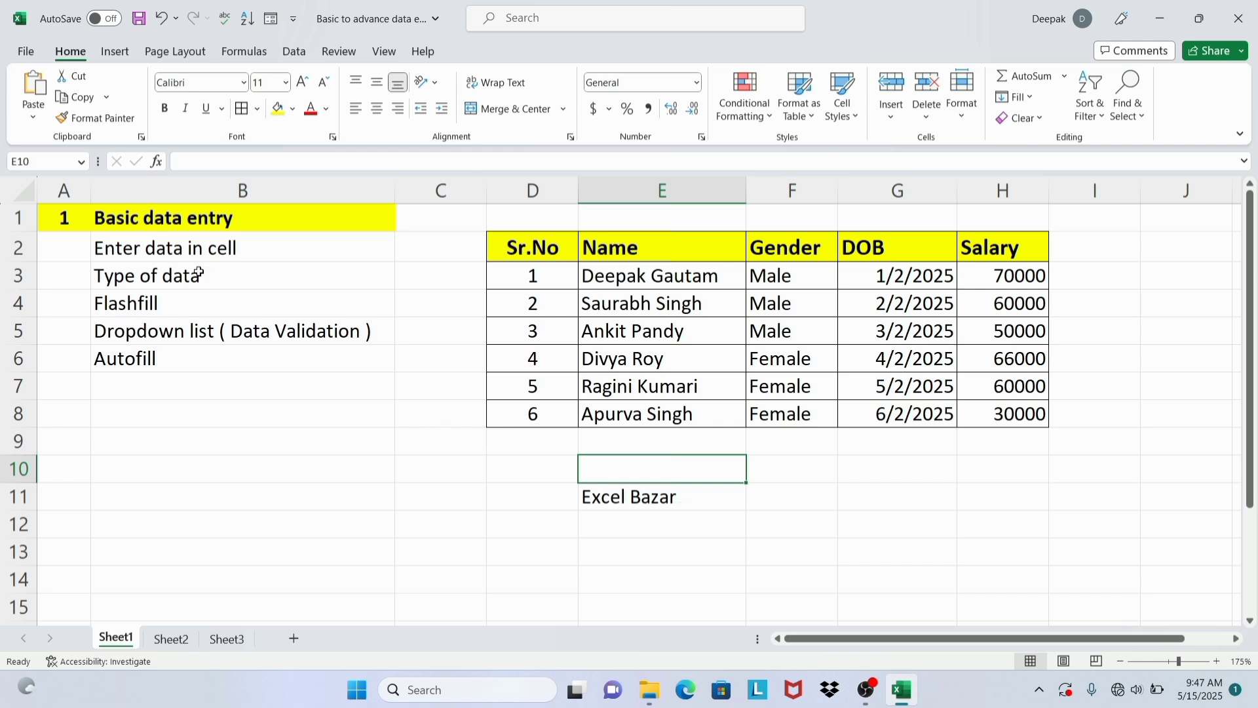
Review the data types in the employee table by inspecting the serial number, name, gender and DOB cells.
left_click(221, 271)
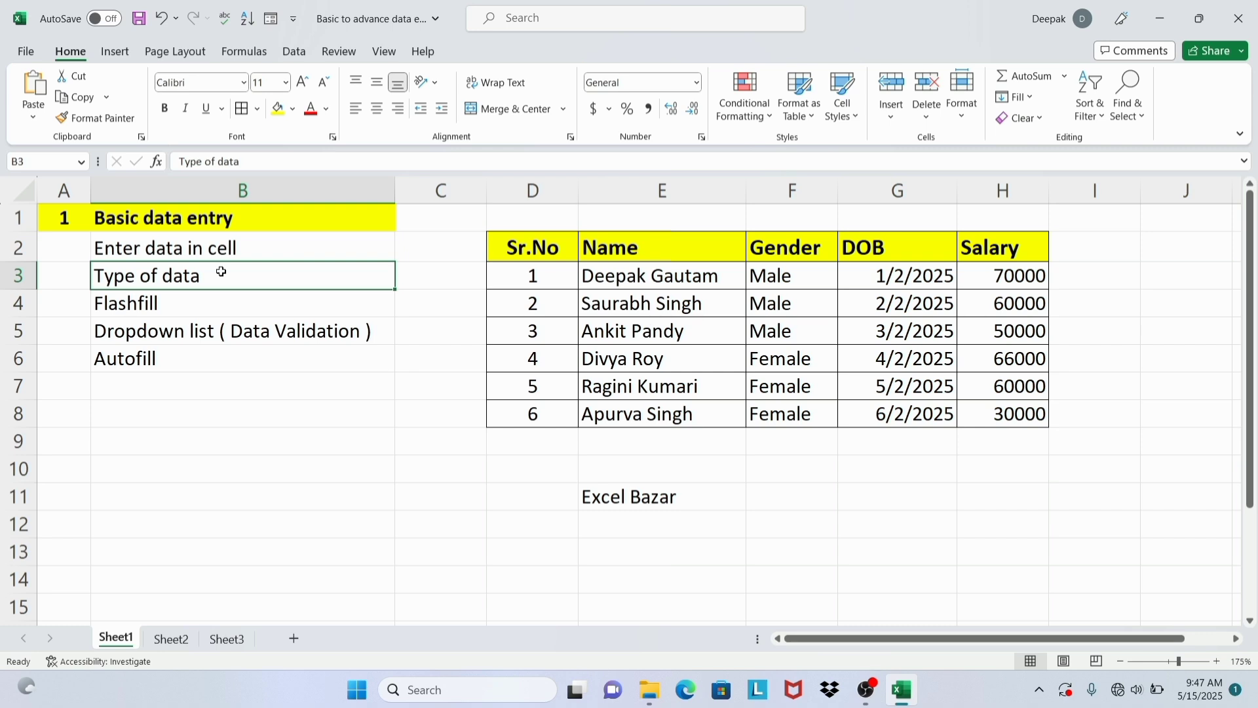
left_click_drag(534, 274, 534, 417)
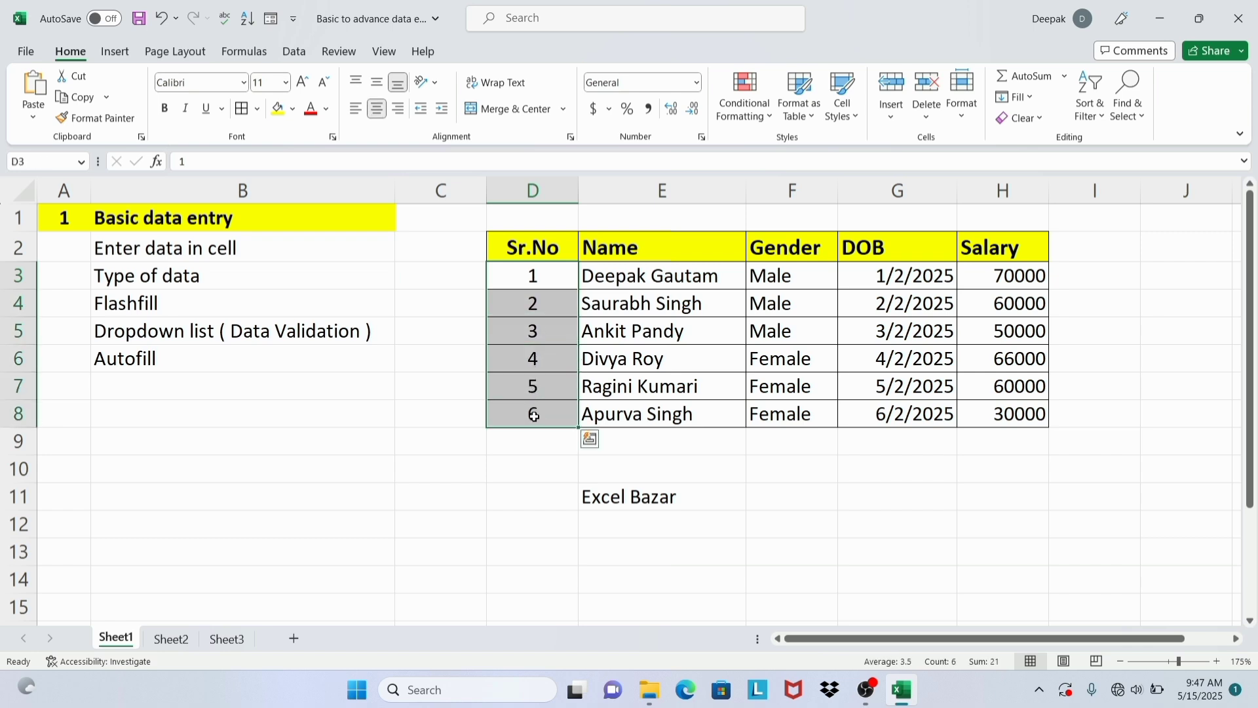
left_click(537, 285)
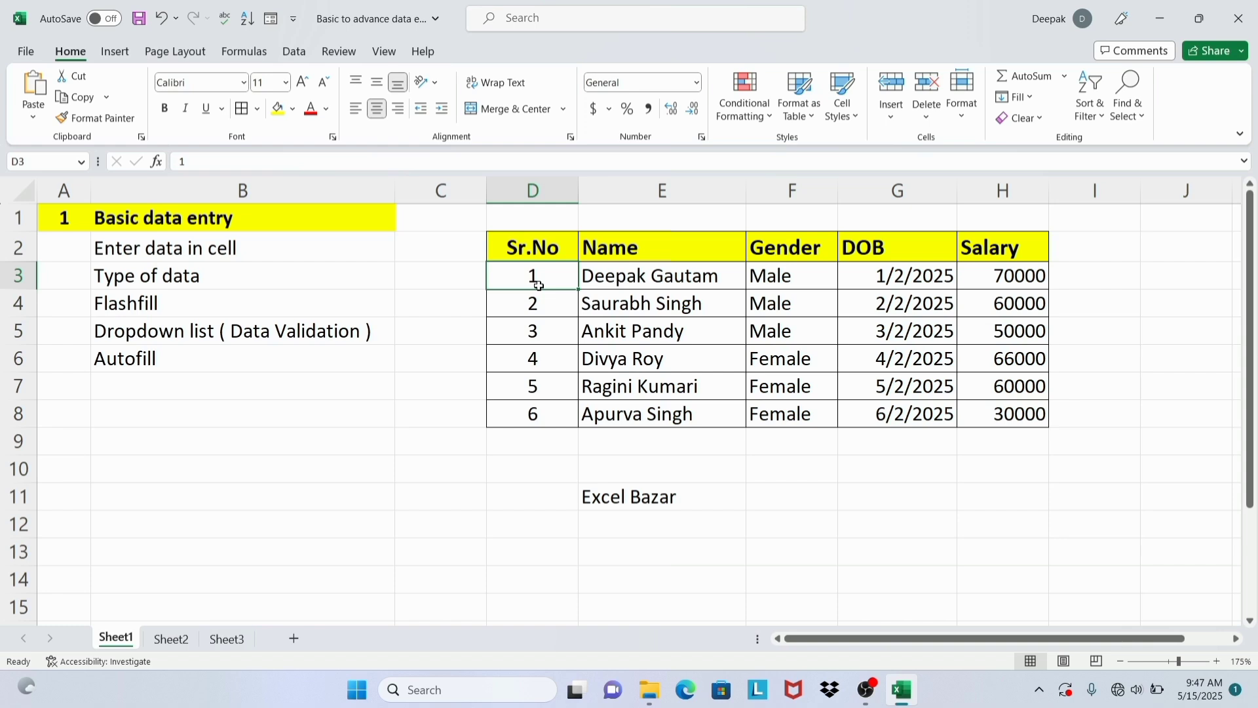
left_click(649, 272)
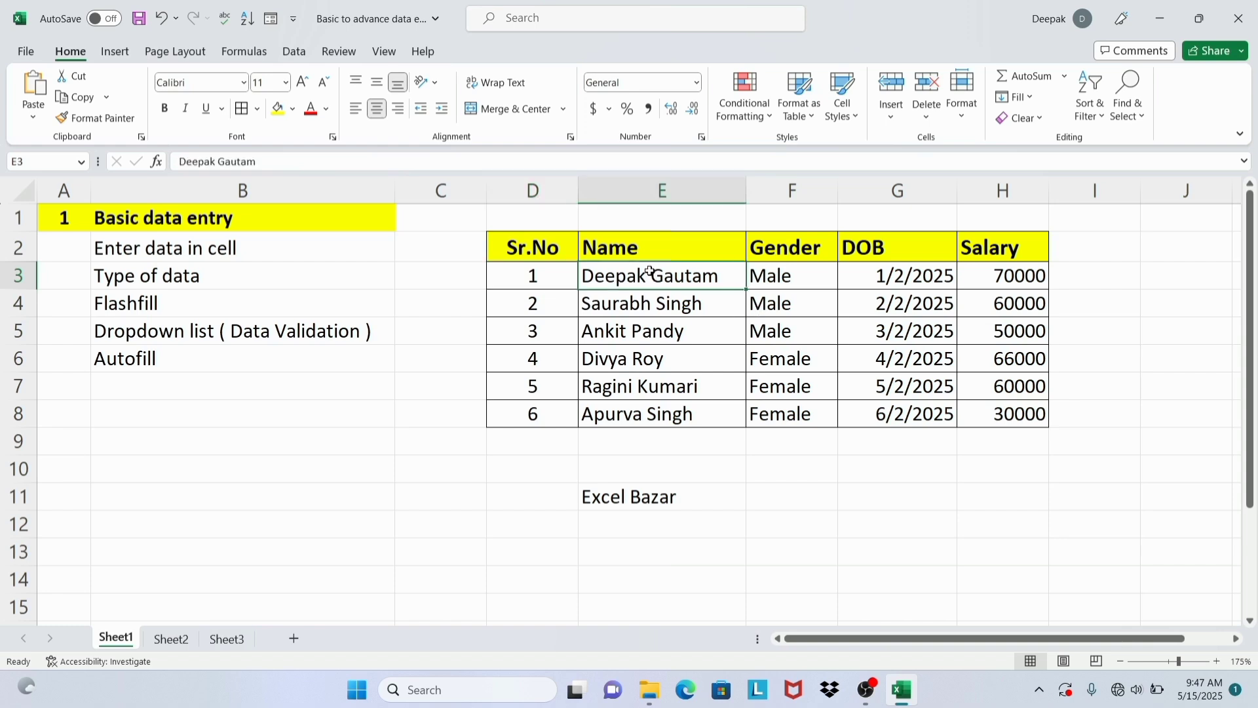
left_click(781, 277)
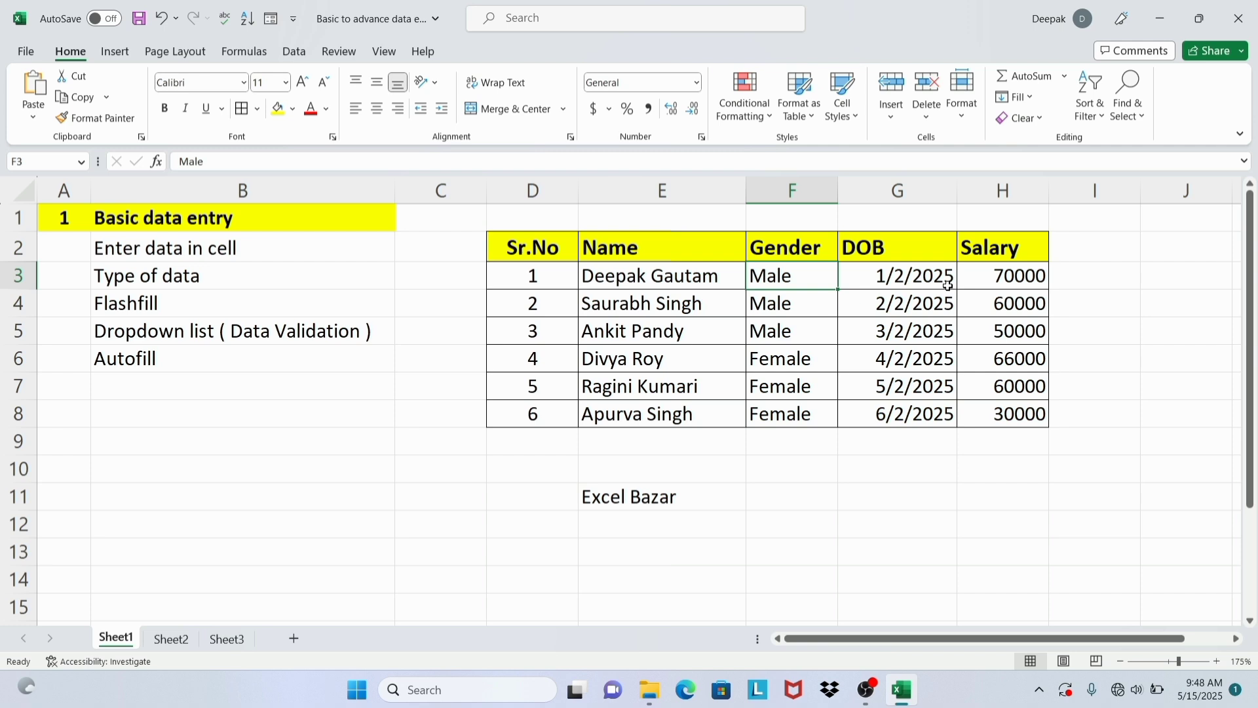
left_click(882, 276)
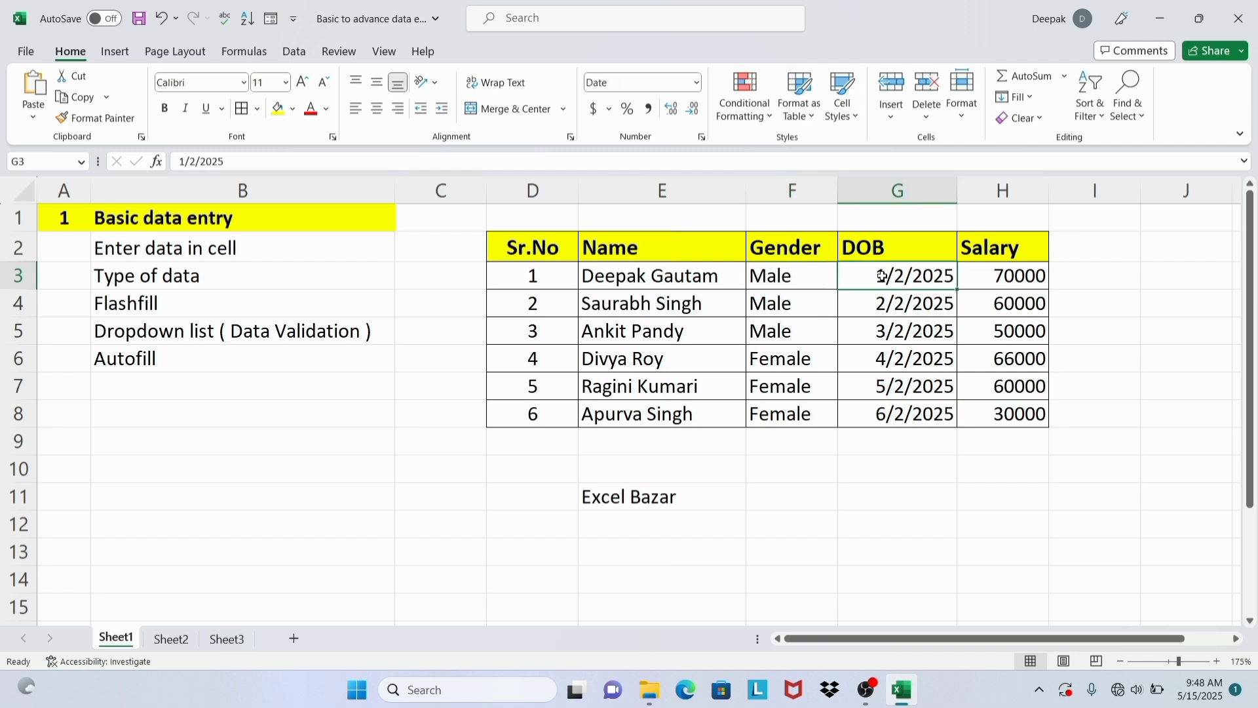
left_click(896, 357)
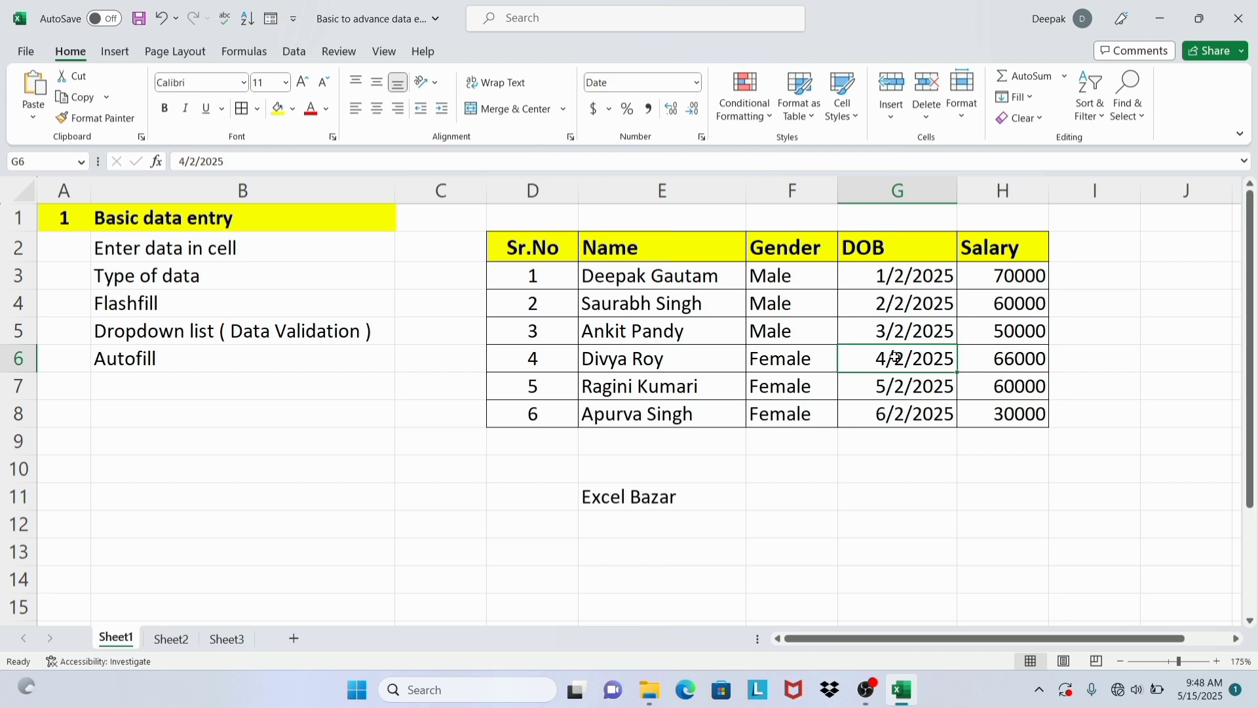
Add a "First Name" header in cell I2 beside Salary and widen column I to fit it.
left_click(211, 308)
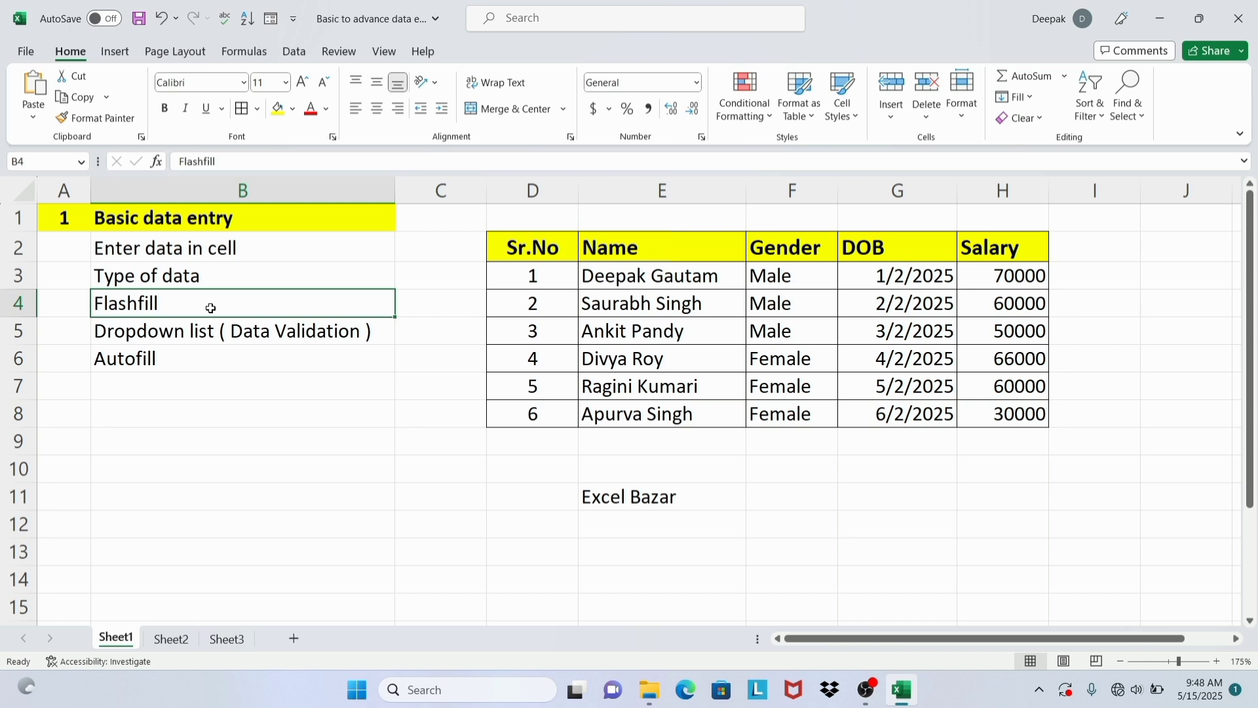
left_click(629, 246)
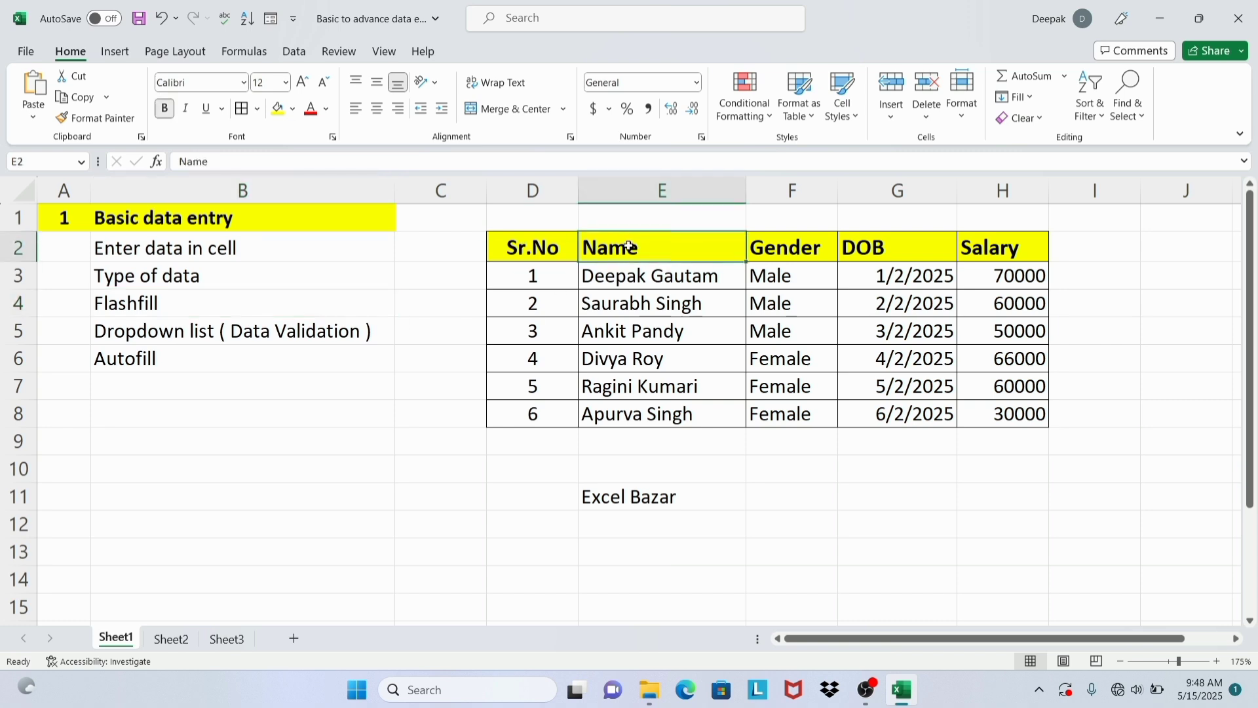
left_click_drag(640, 277, 650, 414)
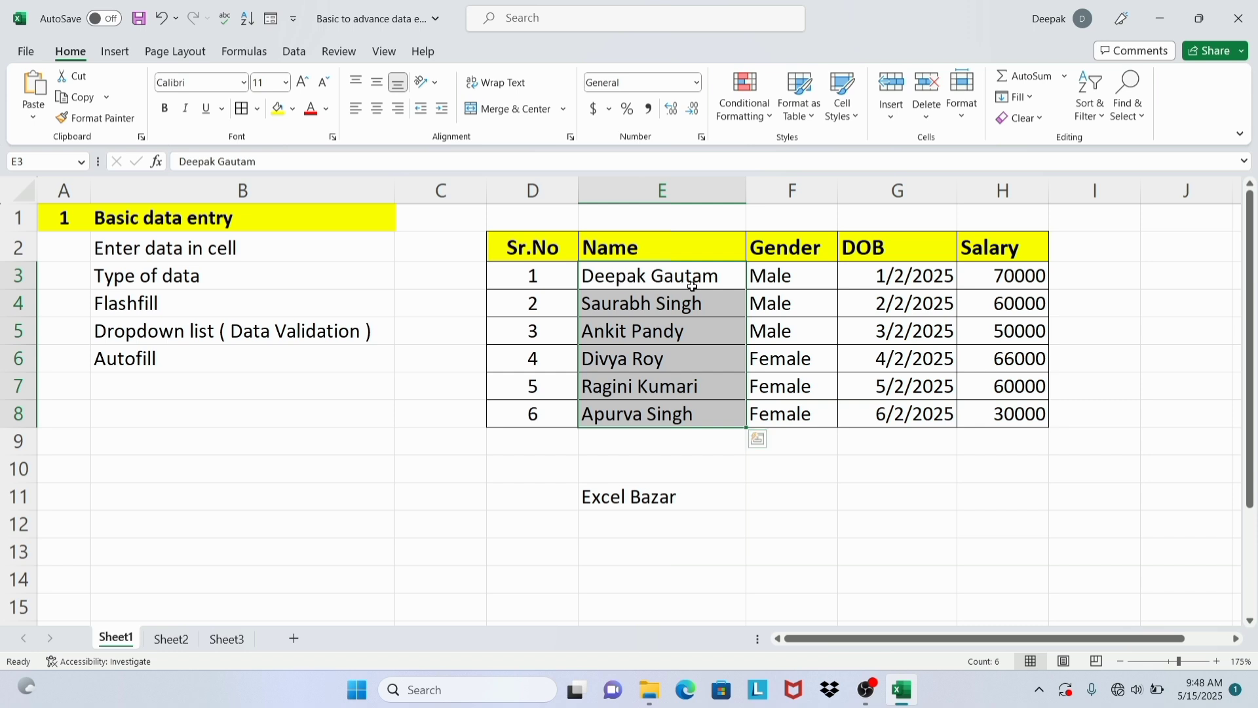
left_click(906, 481)
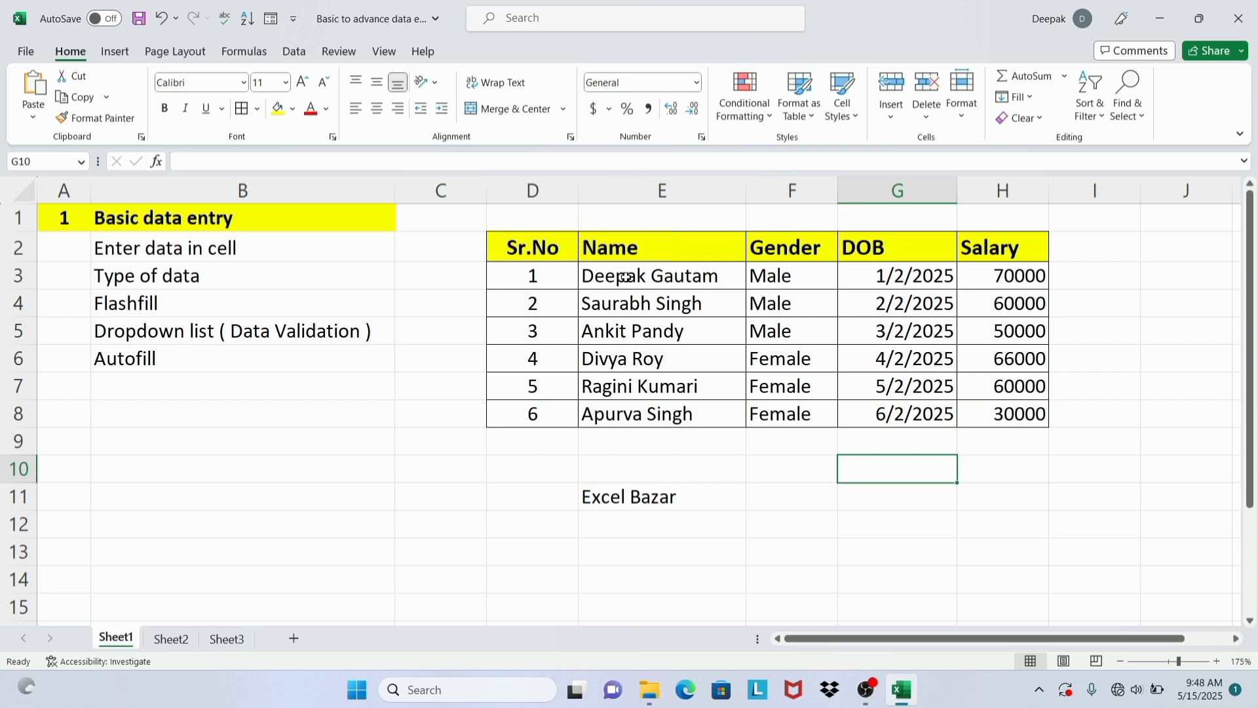
left_click(1107, 273)
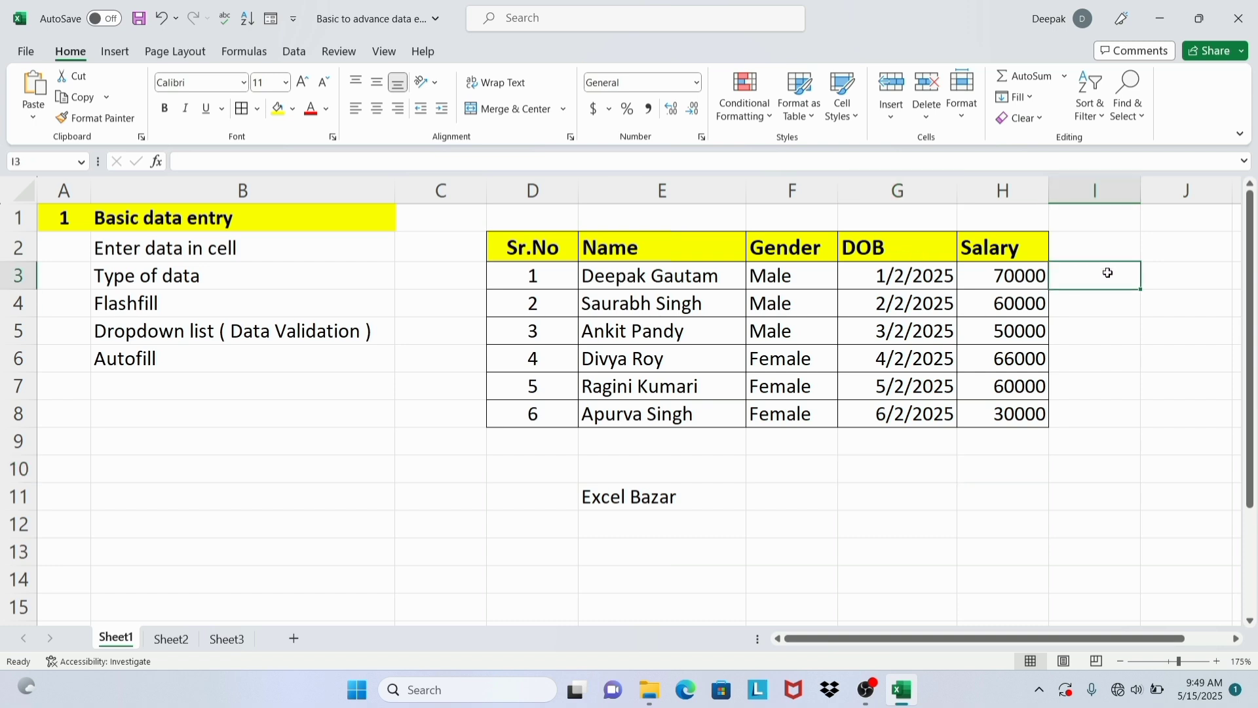
left_click(1087, 250)
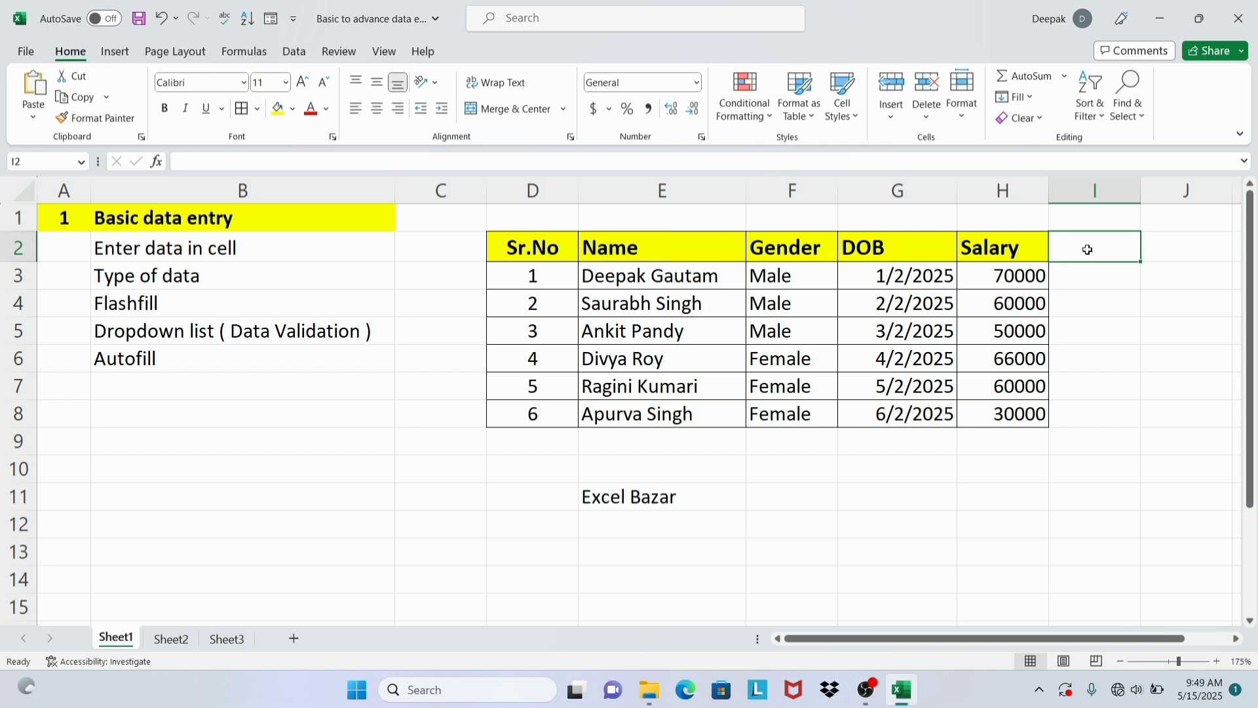
type("Fir")
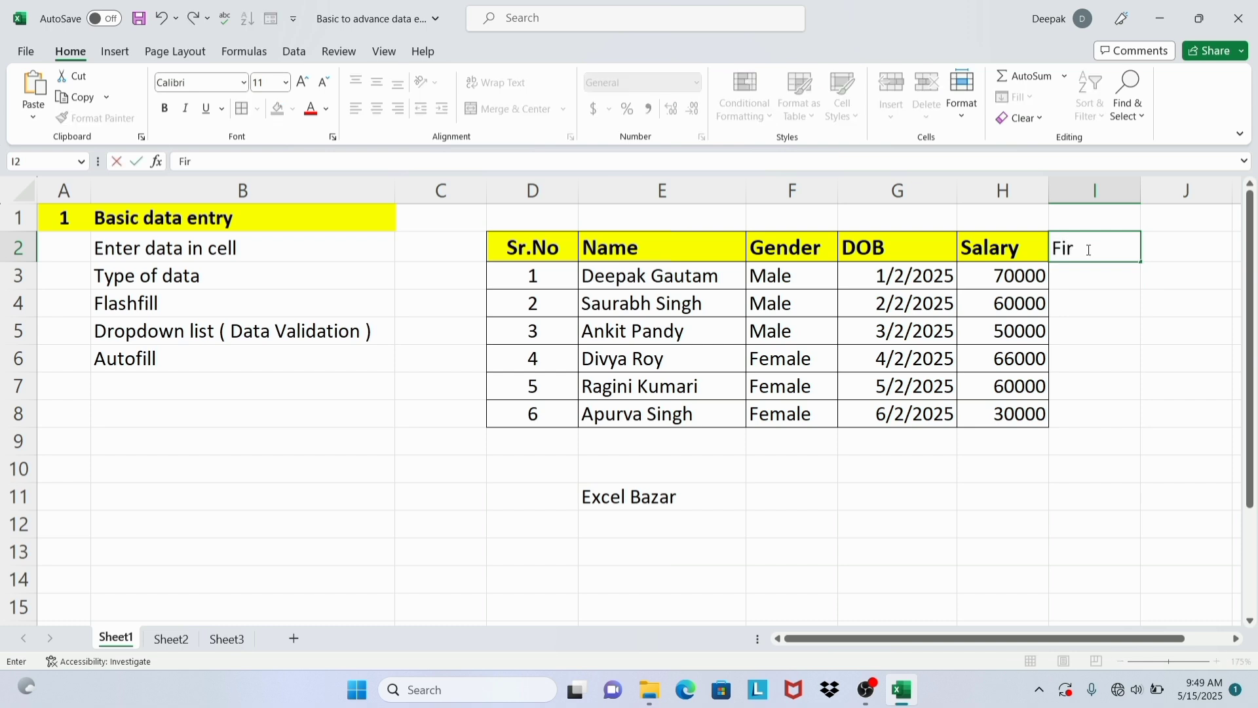
type("st Name")
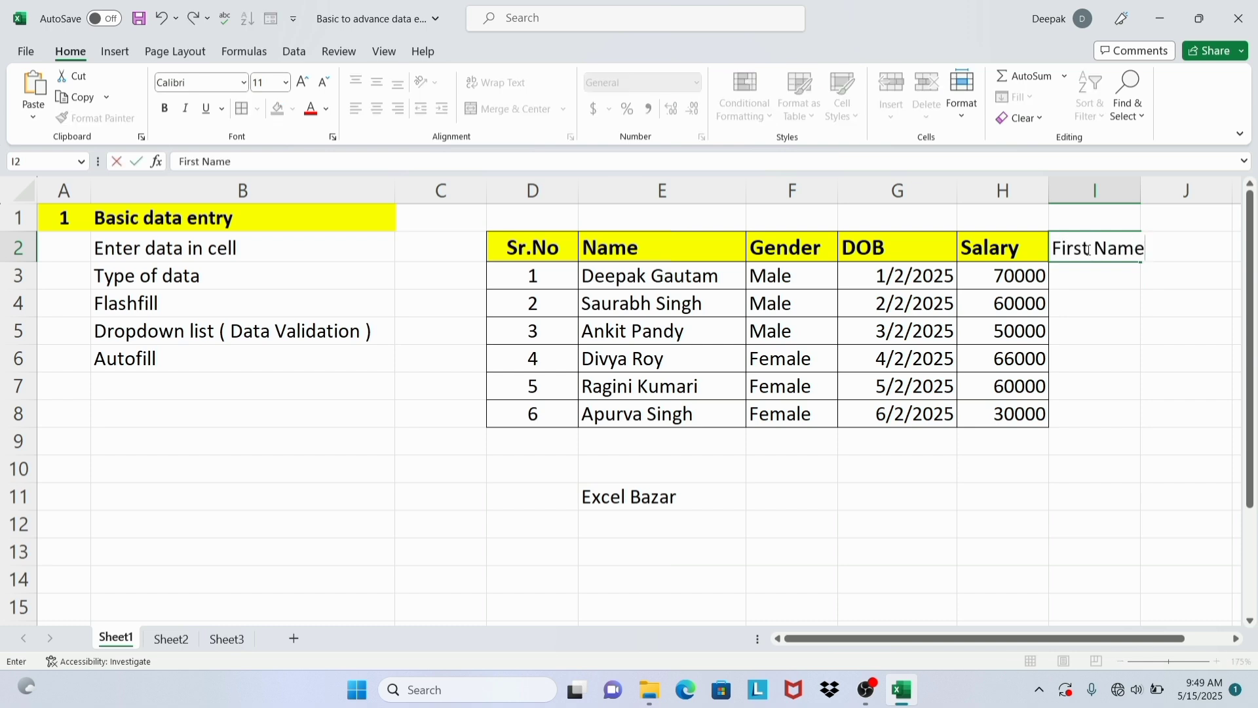
key("Return")
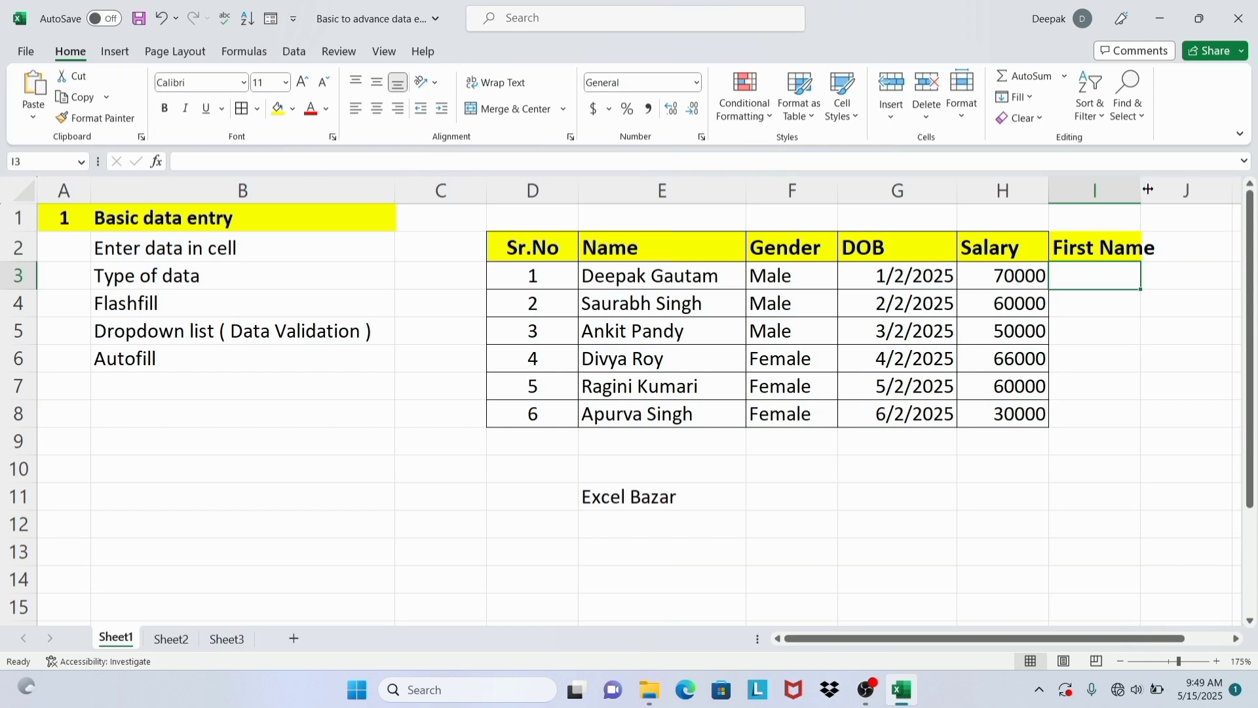
left_click_drag(1141, 189, 1161, 190)
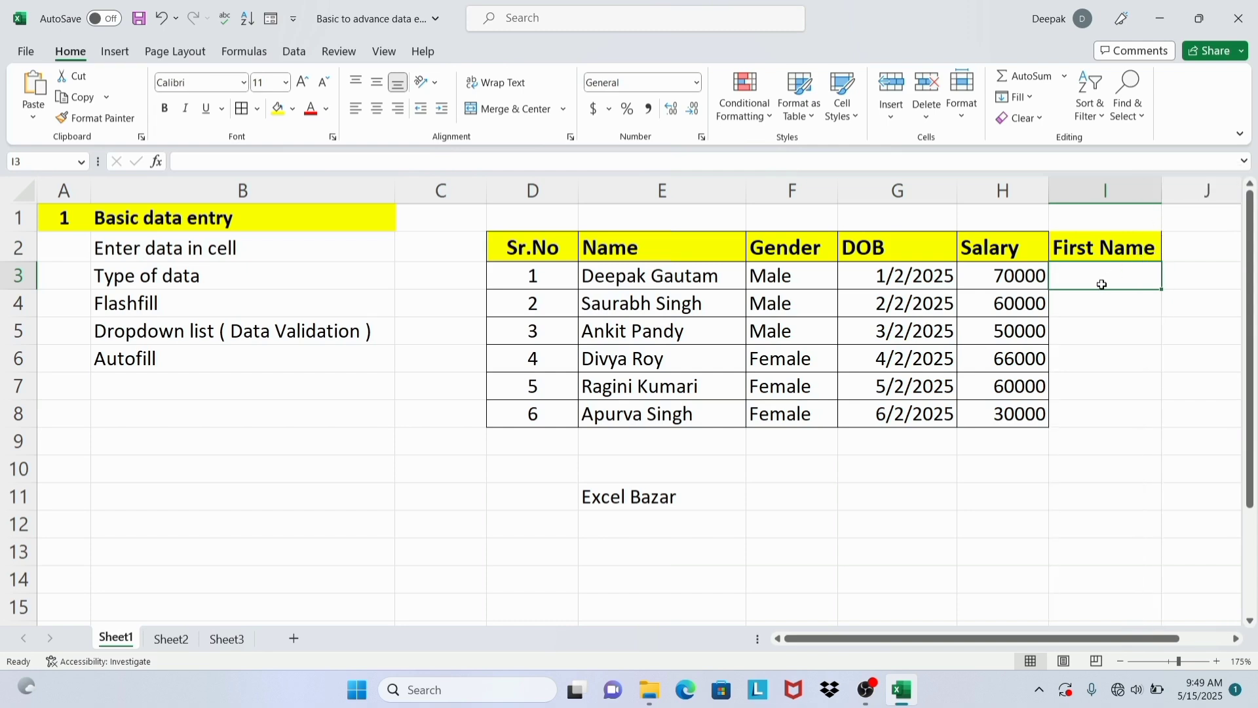
Enter the first employee's first name in I3 and use Flash Fill to extract the other first names into I4:I8.
left_click(665, 284)
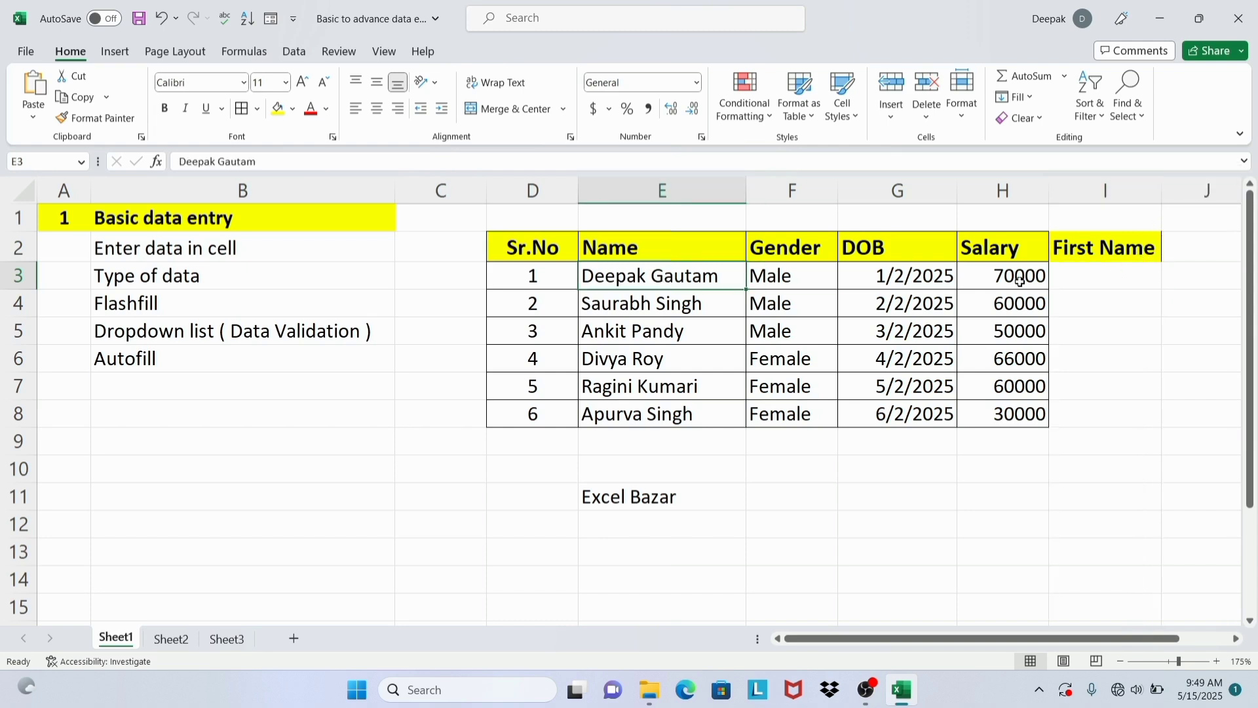
left_click(1101, 281)
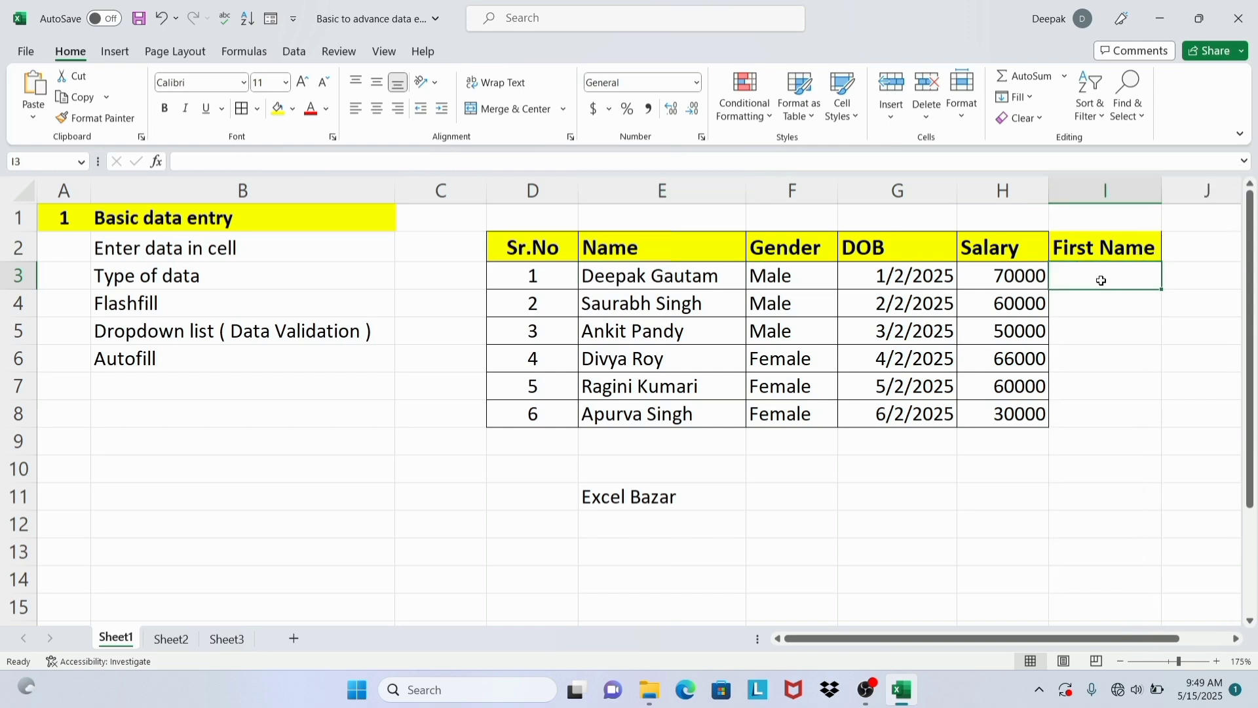
left_click(640, 278)
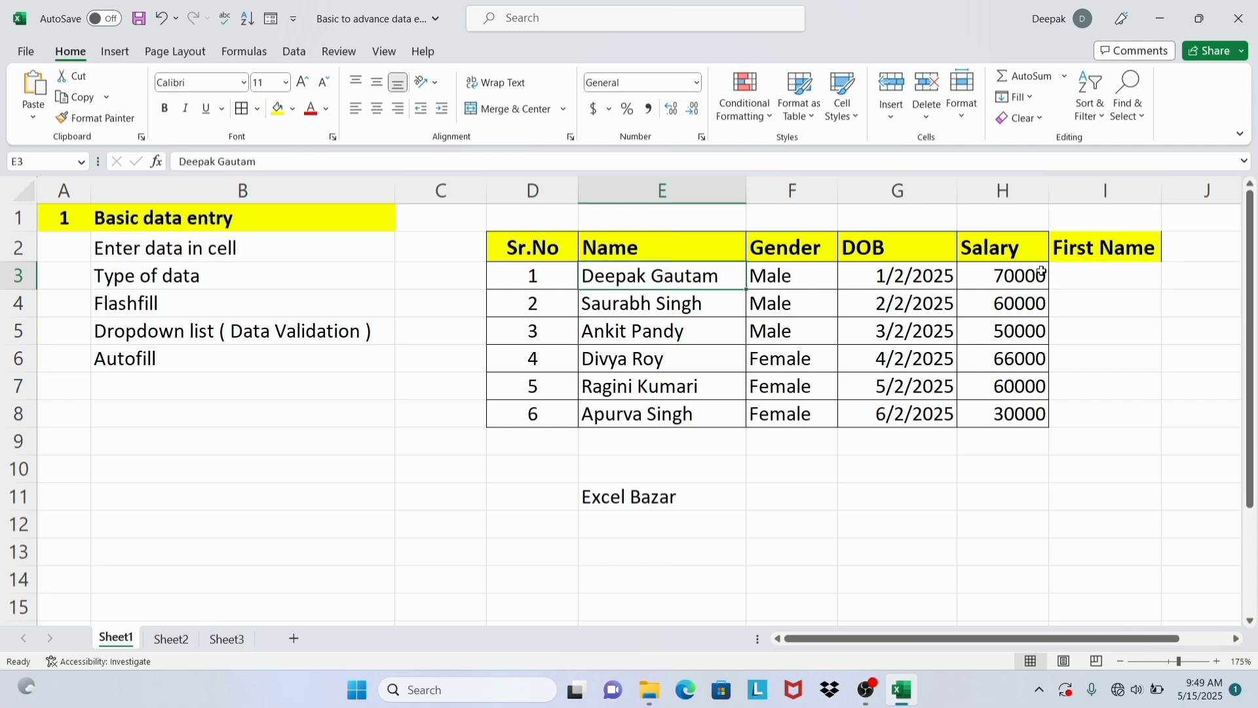
left_click(1085, 279)
type("De")
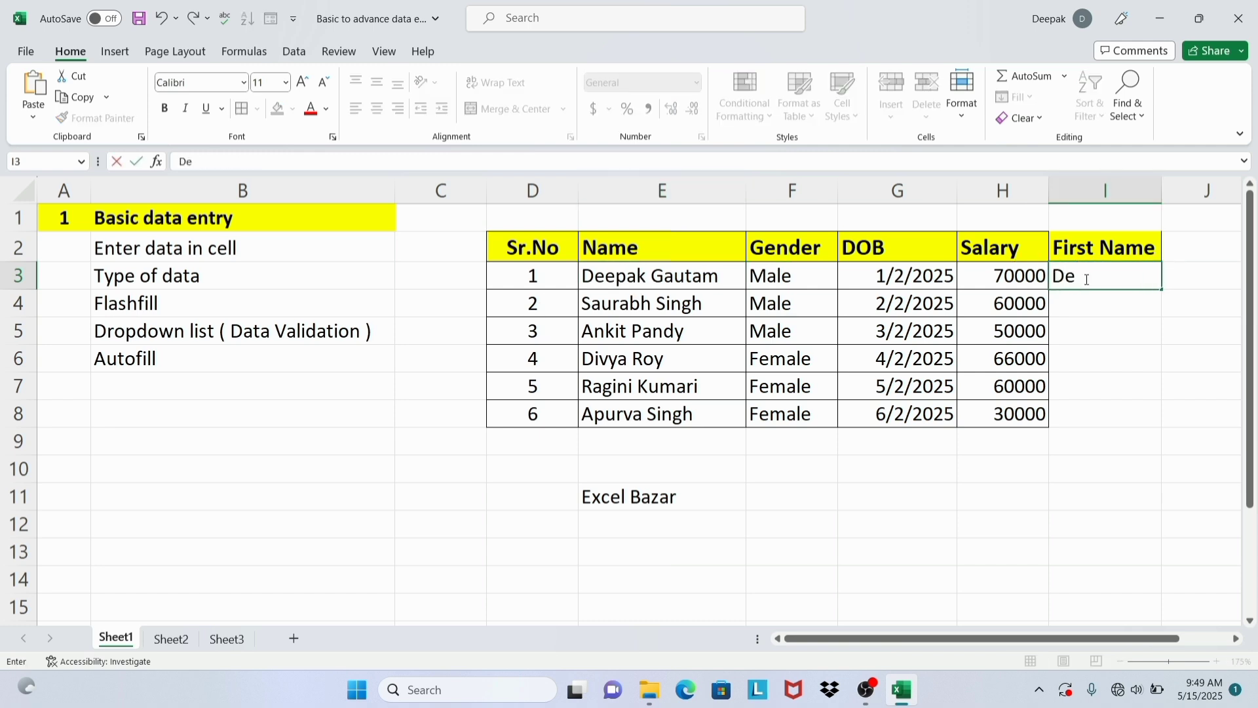
type("epak")
key("Return")
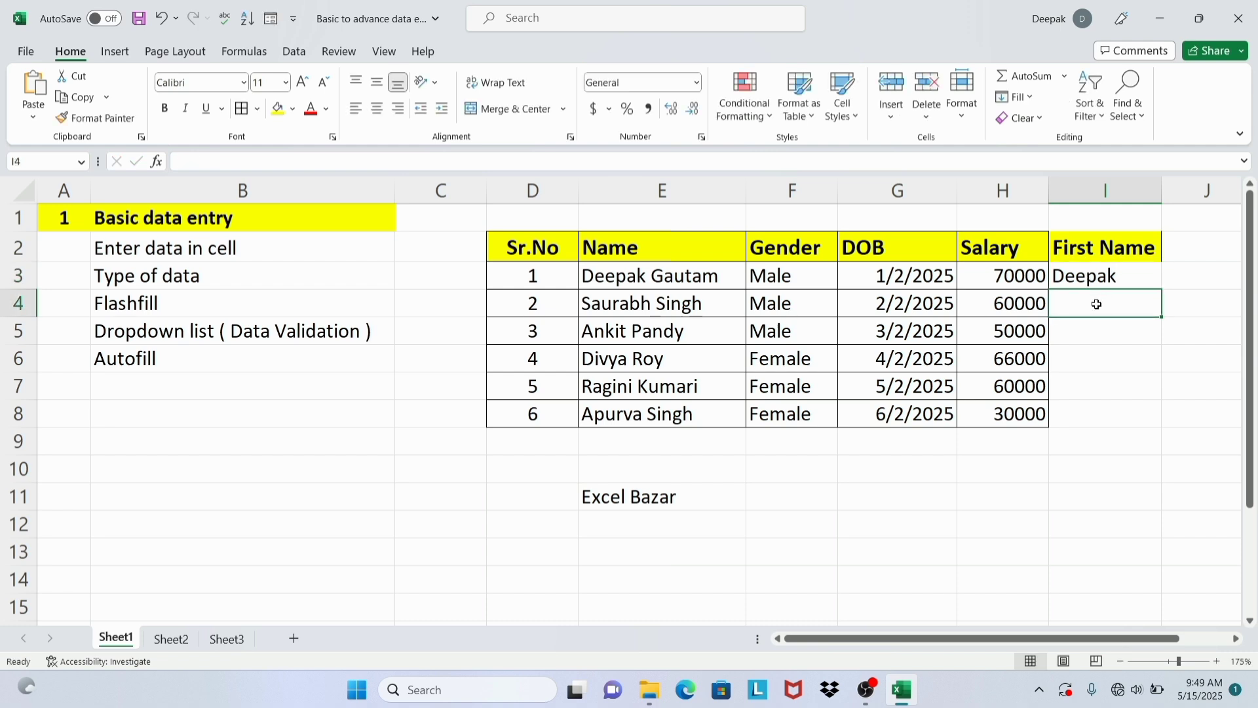
key("ctrl+e")
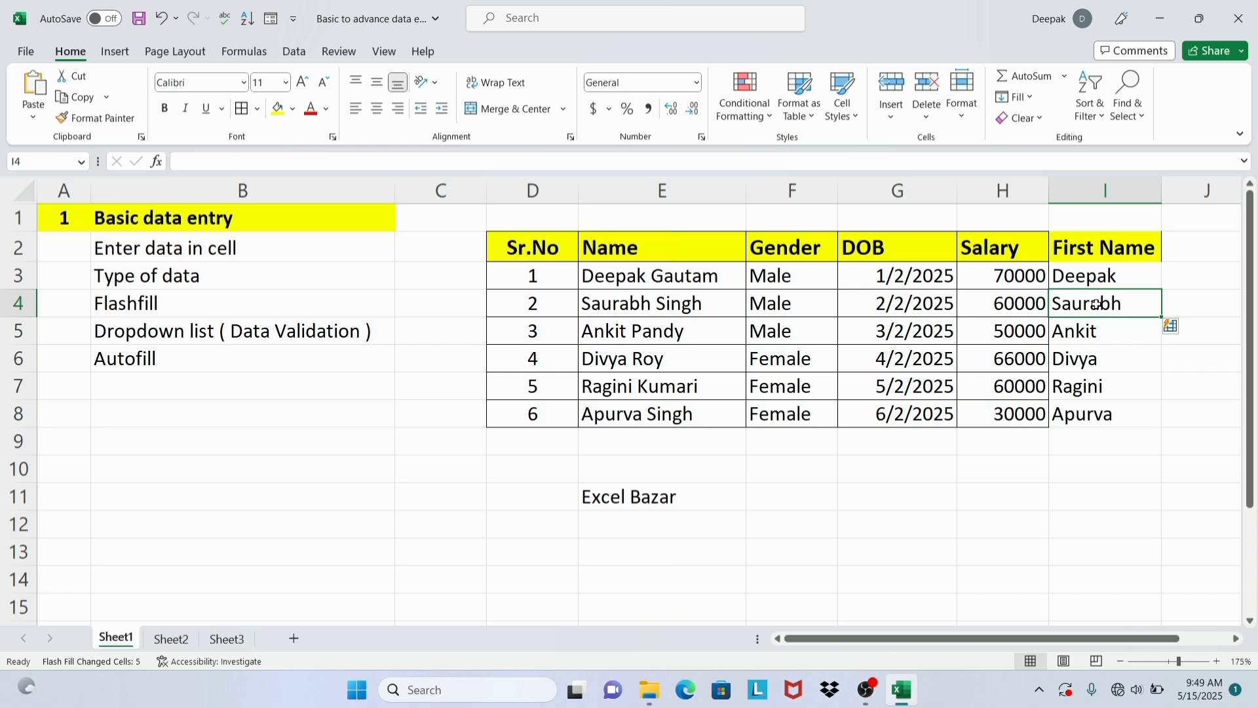
Undo the Flash Fill, the first name entry in I3 and the "First Name" header in I2.
key("ctrl+z")
key("ctrl+z")
key("ctrl+z")
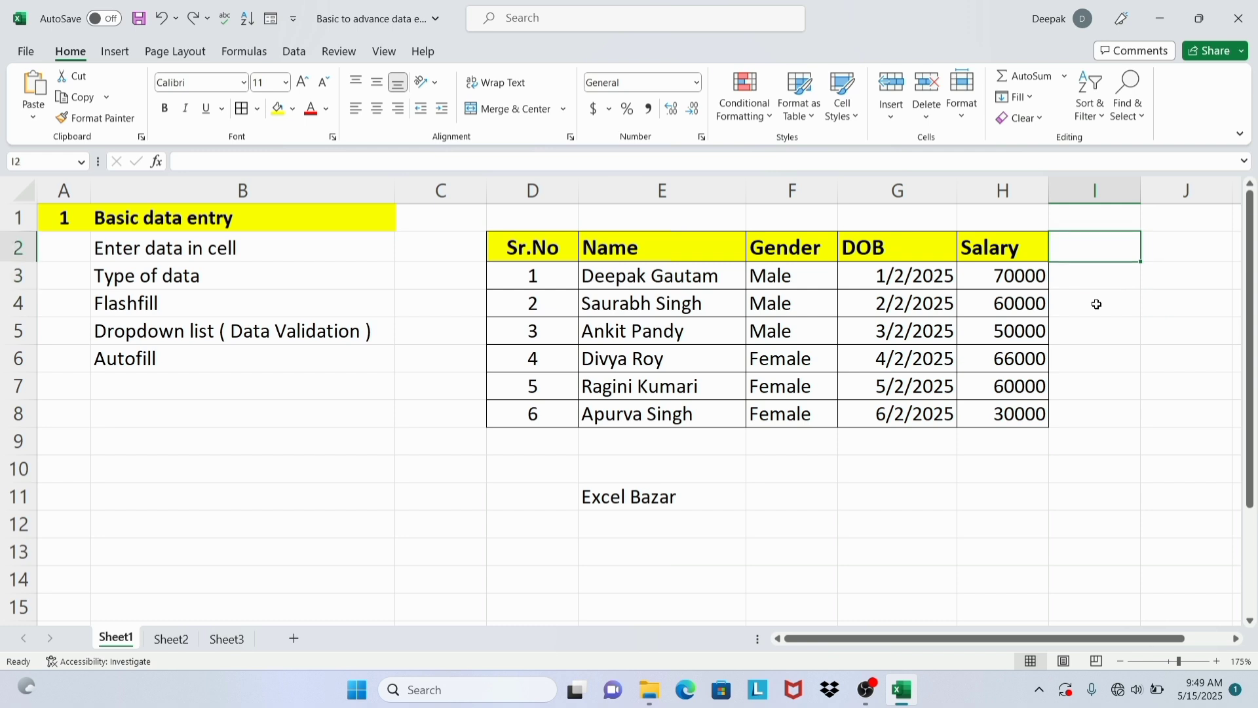
left_click(1103, 468)
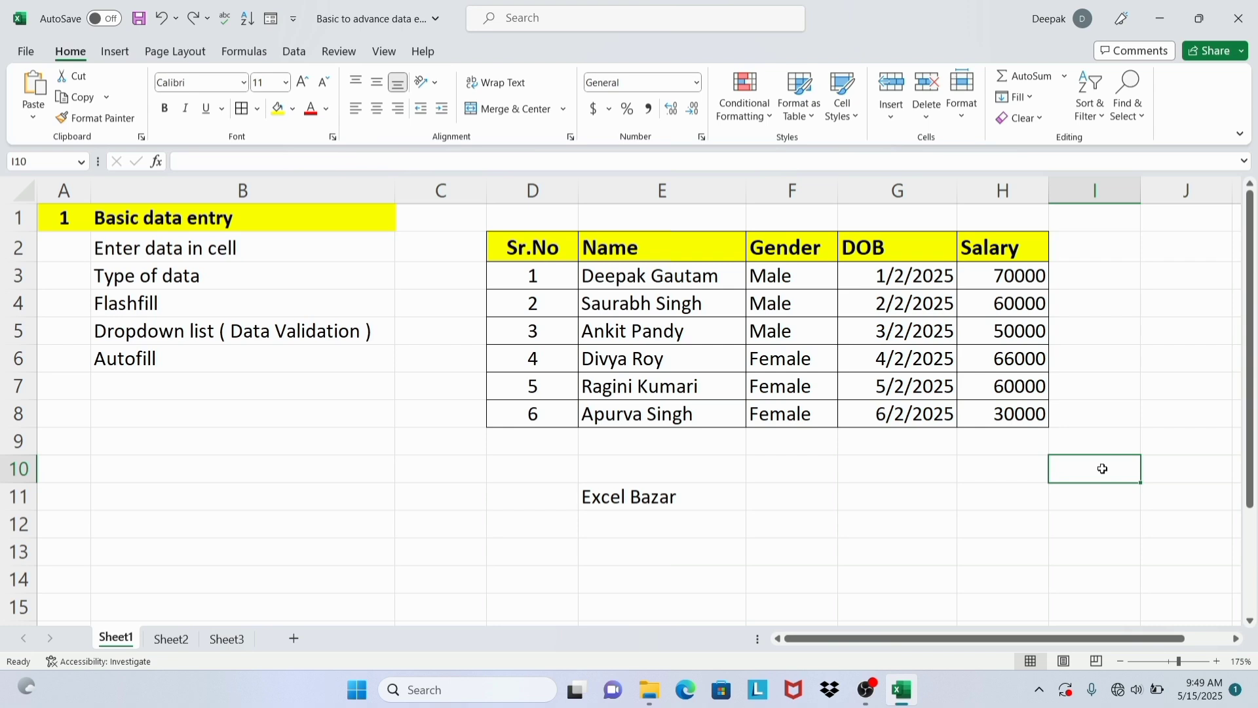
Clear the Gender entries in F3:F8 to prepare the column for the dropdown list.
left_click(146, 330)
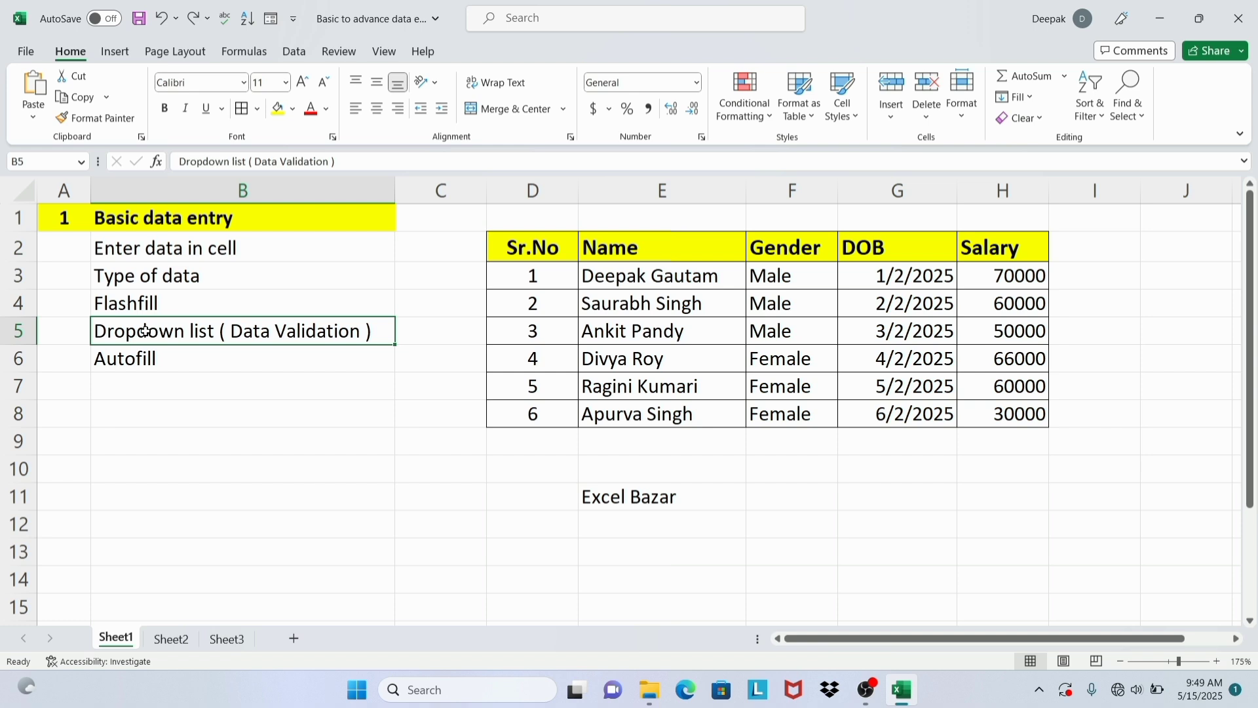
double_click(813, 414)
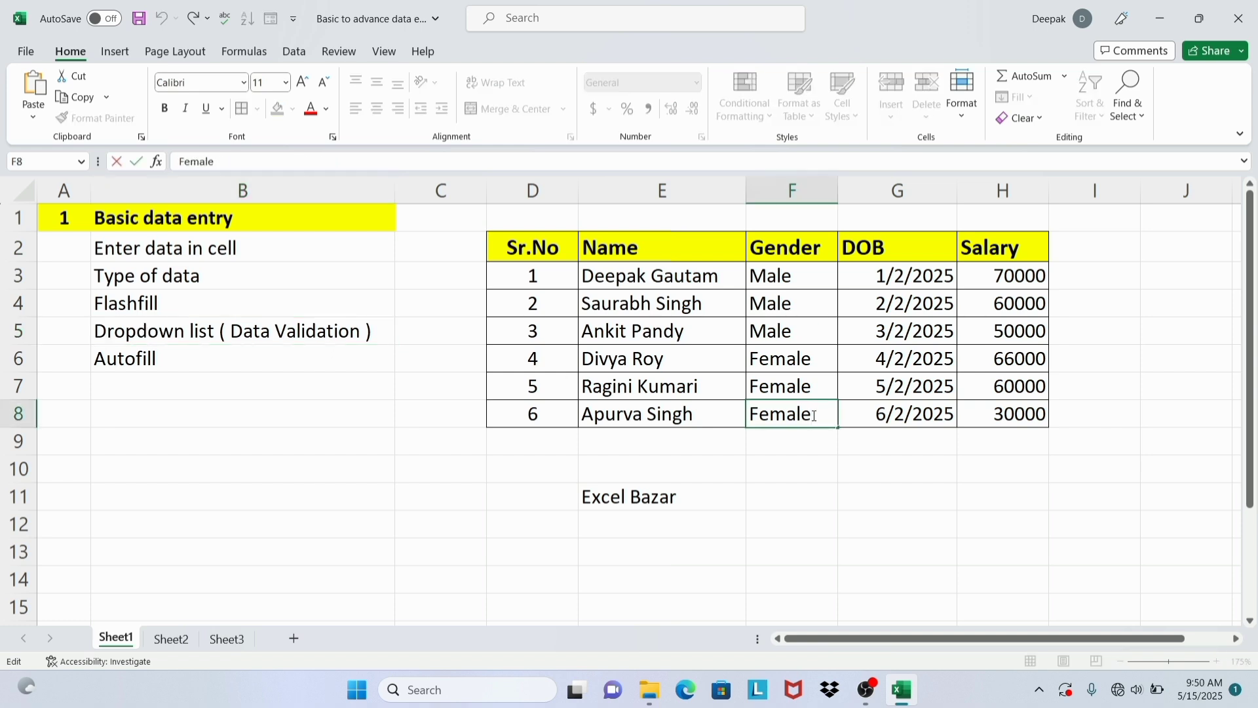
left_click_drag(796, 274, 789, 413)
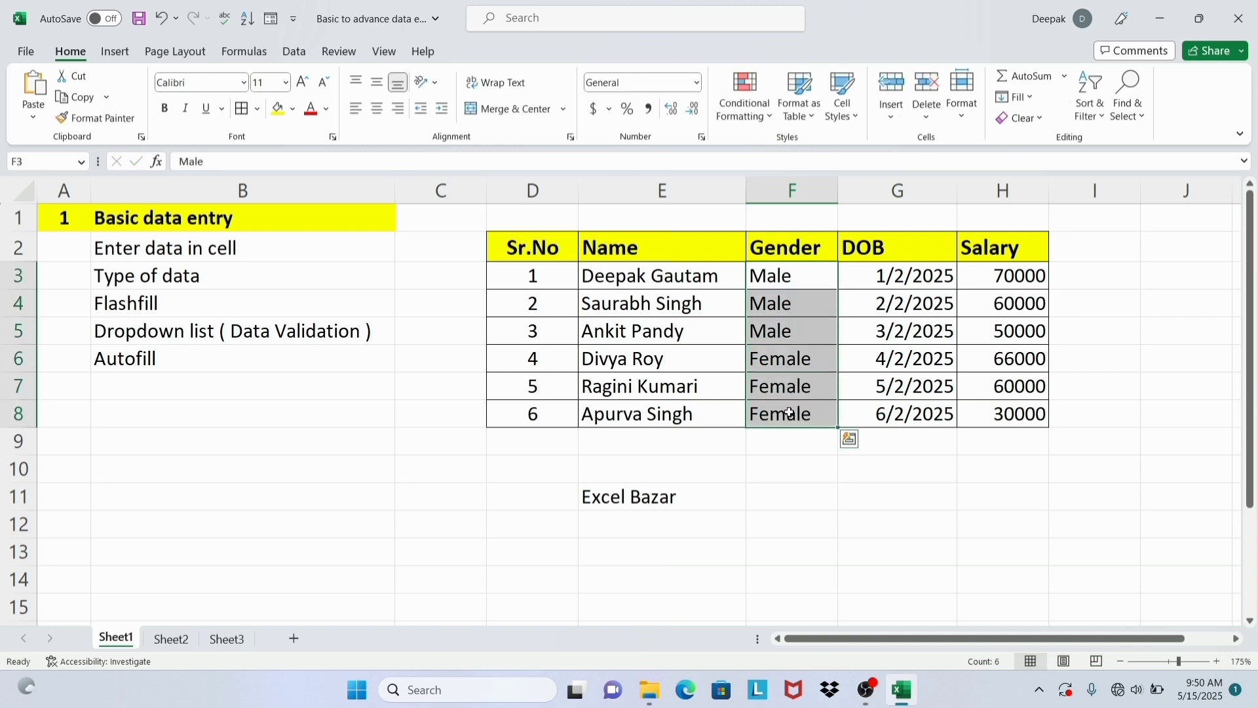
key("Delete")
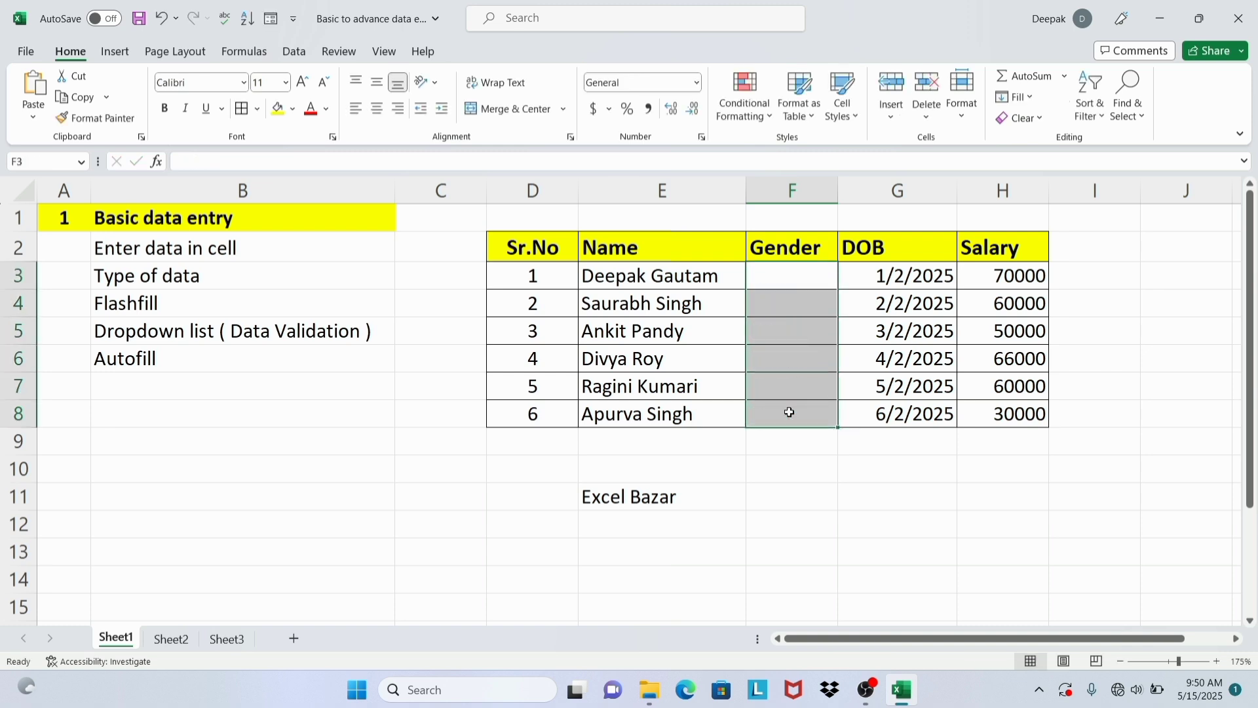
Add a Data Validation dropdown list with the options Male, Female and Other to the Gender cells F3:F8.
left_click_drag(789, 275, 782, 426)
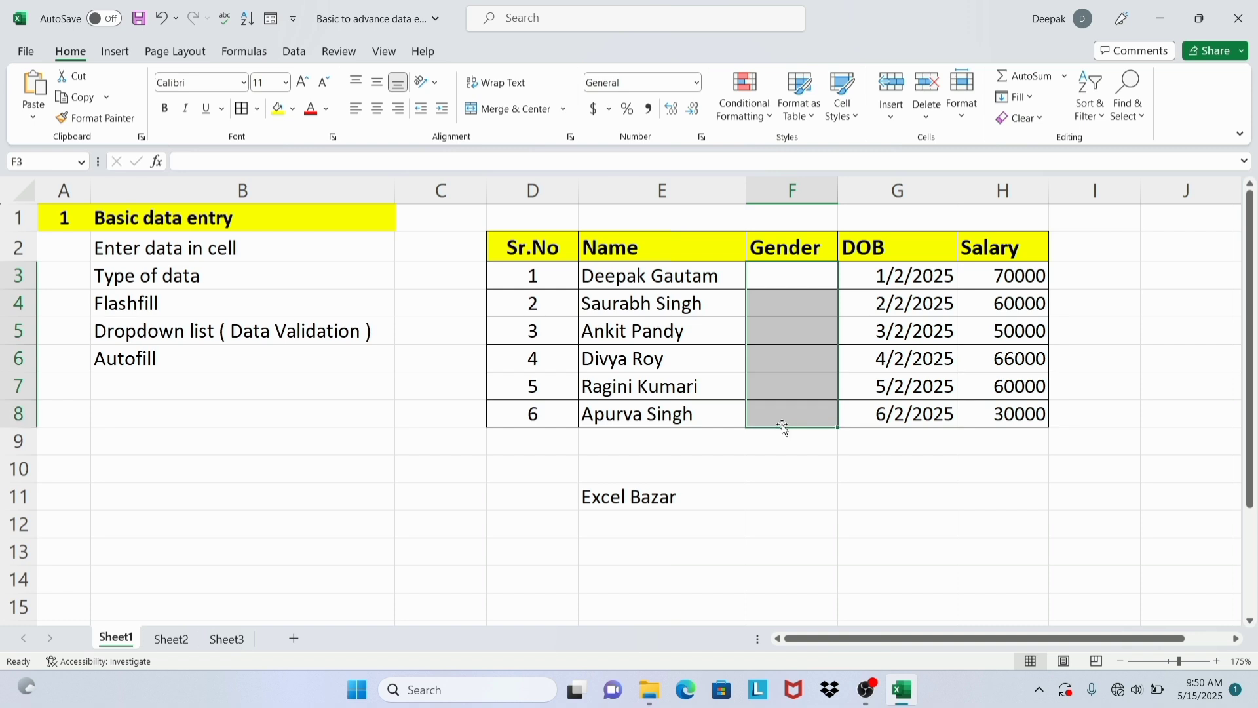
left_click(292, 51)
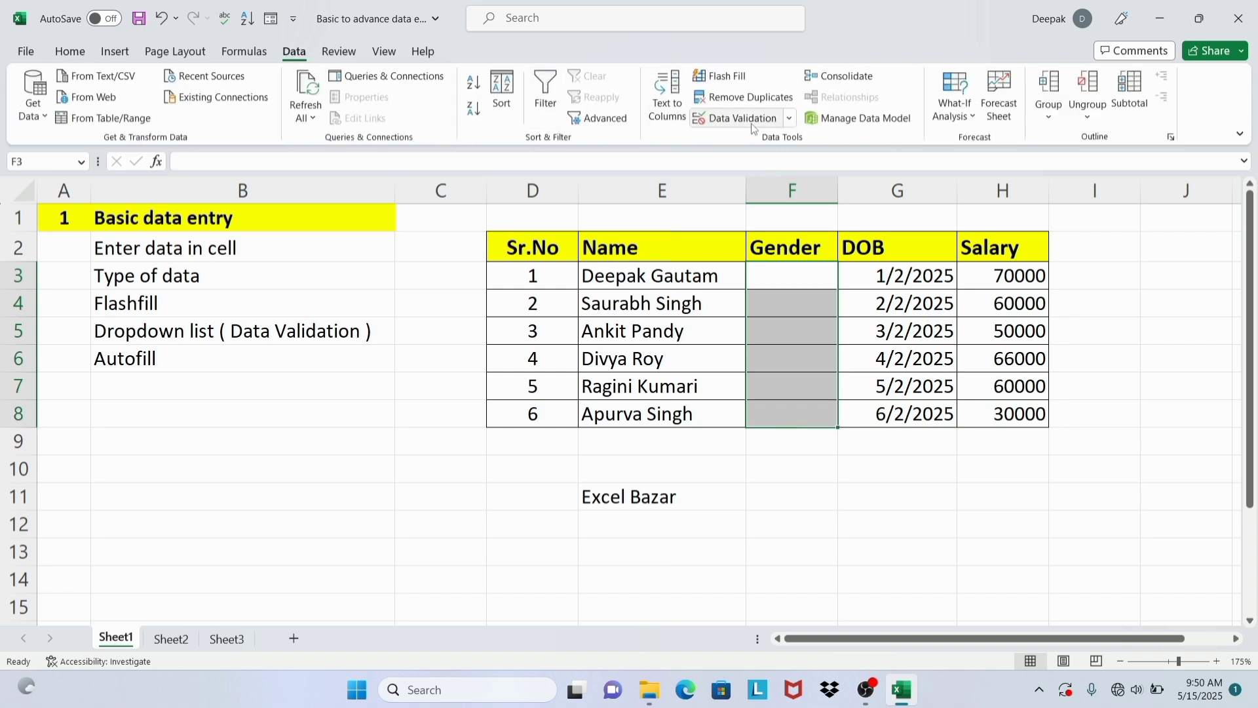
left_click(771, 123)
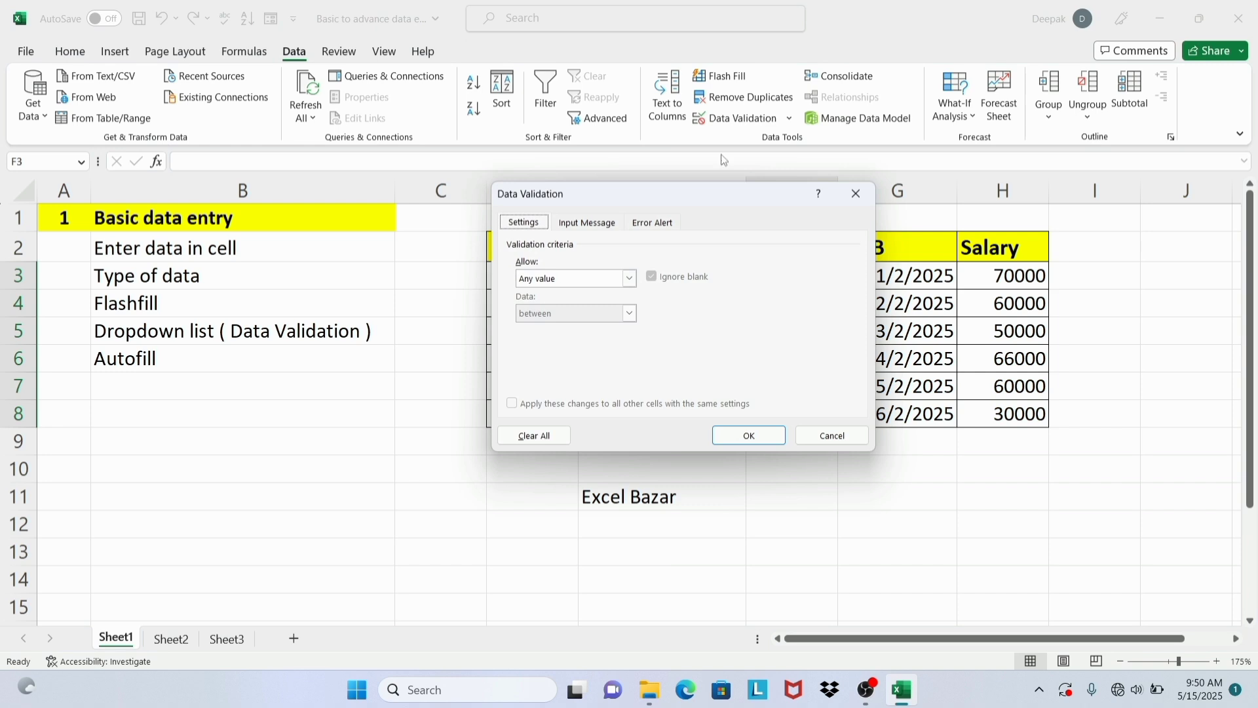
left_click_drag(704, 194, 679, 245)
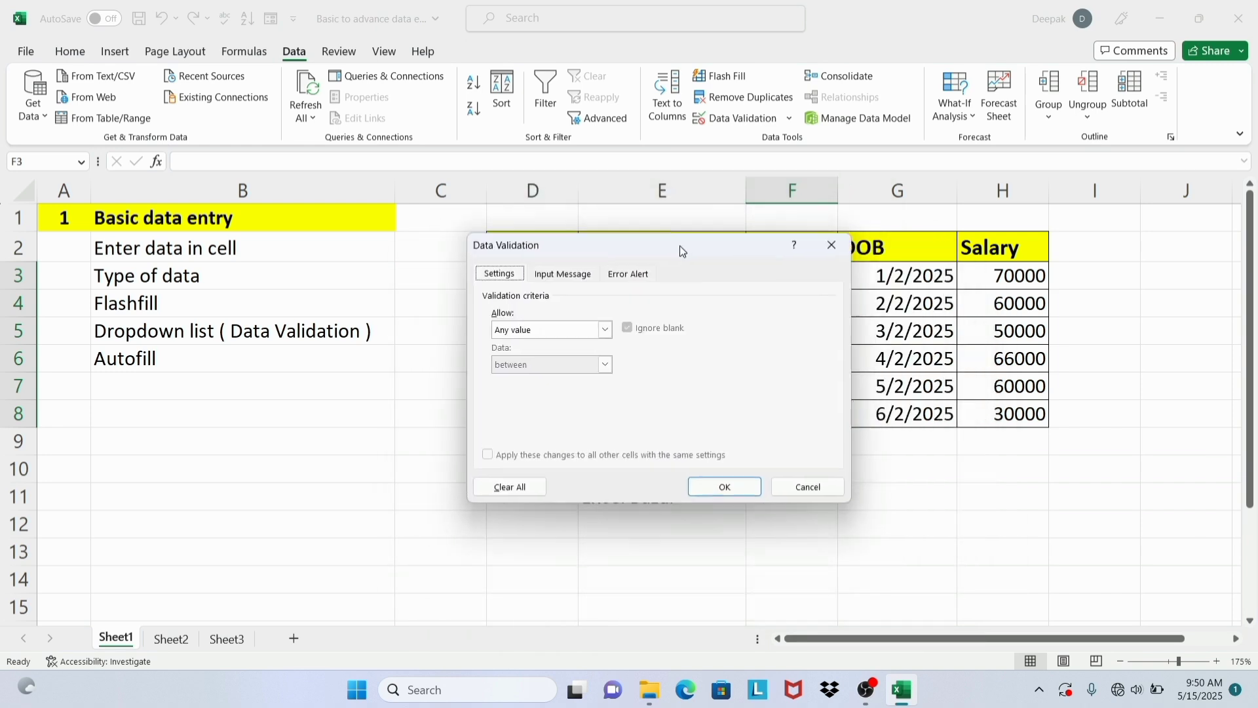
left_click(605, 330)
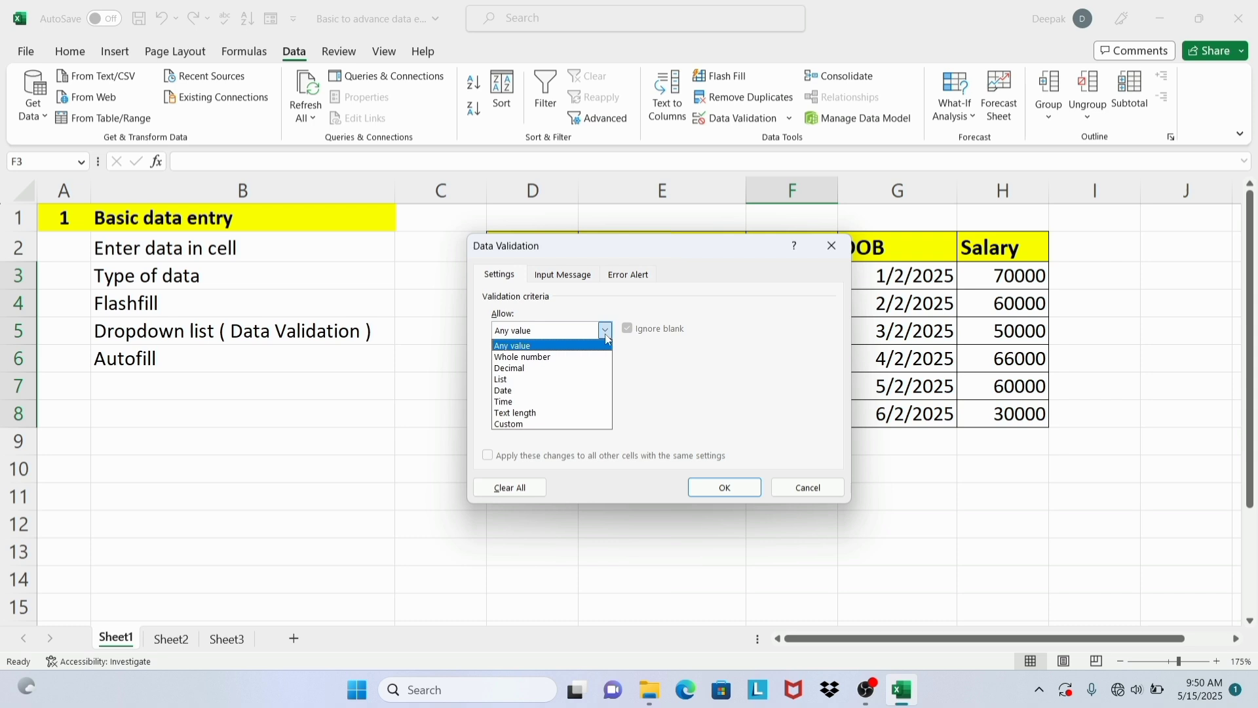
left_click(524, 387)
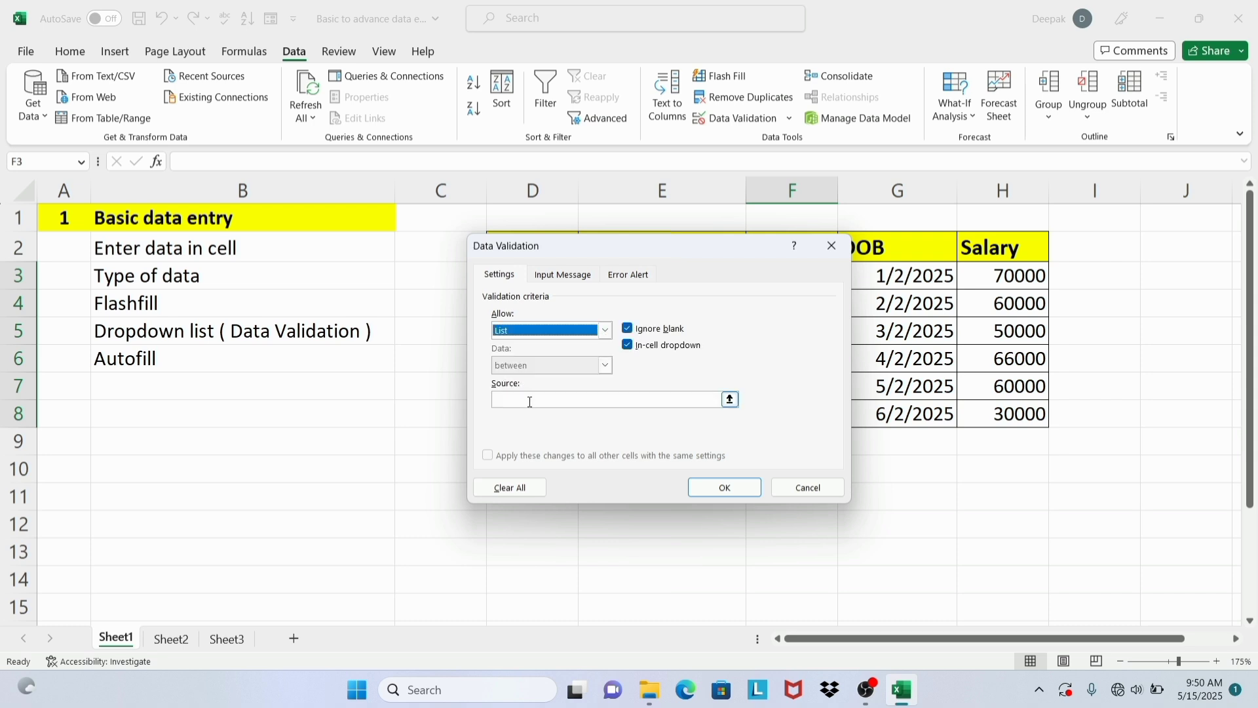
left_click(530, 401)
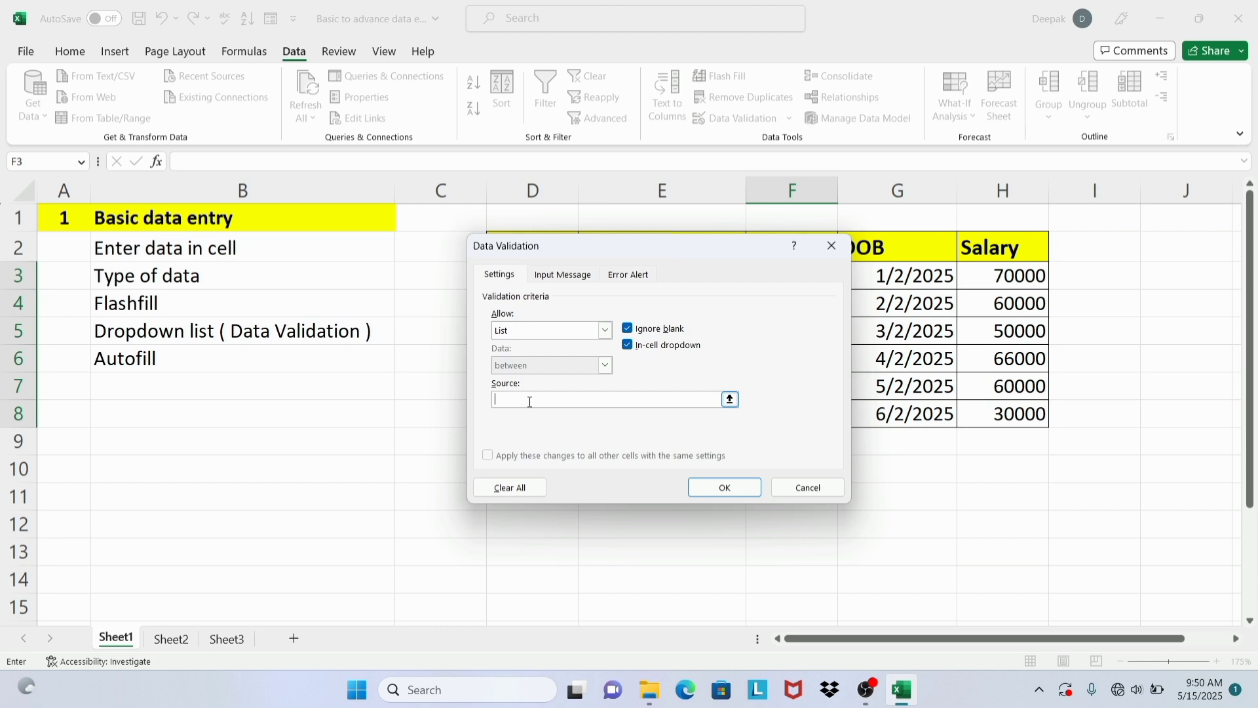
type("Male,Female,Other")
left_click(720, 486)
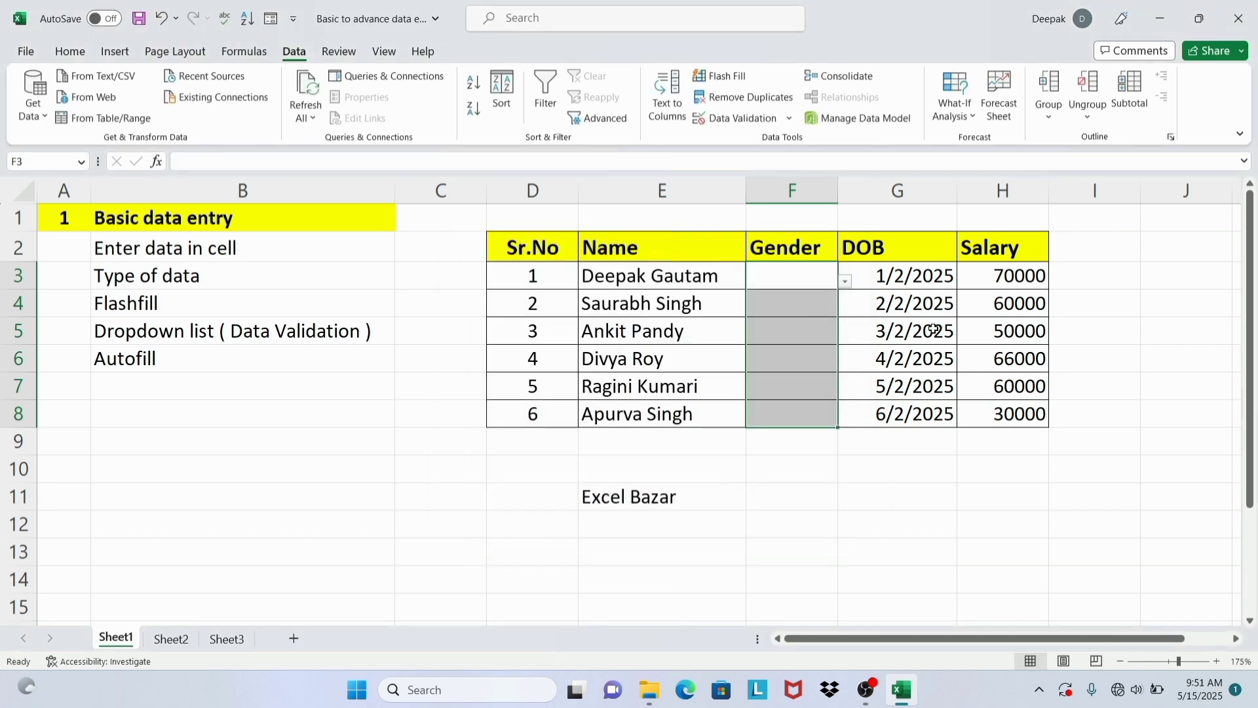
Choose Male from the Gender dropdown list for the first two employees in F3 and F4.
left_click(815, 285)
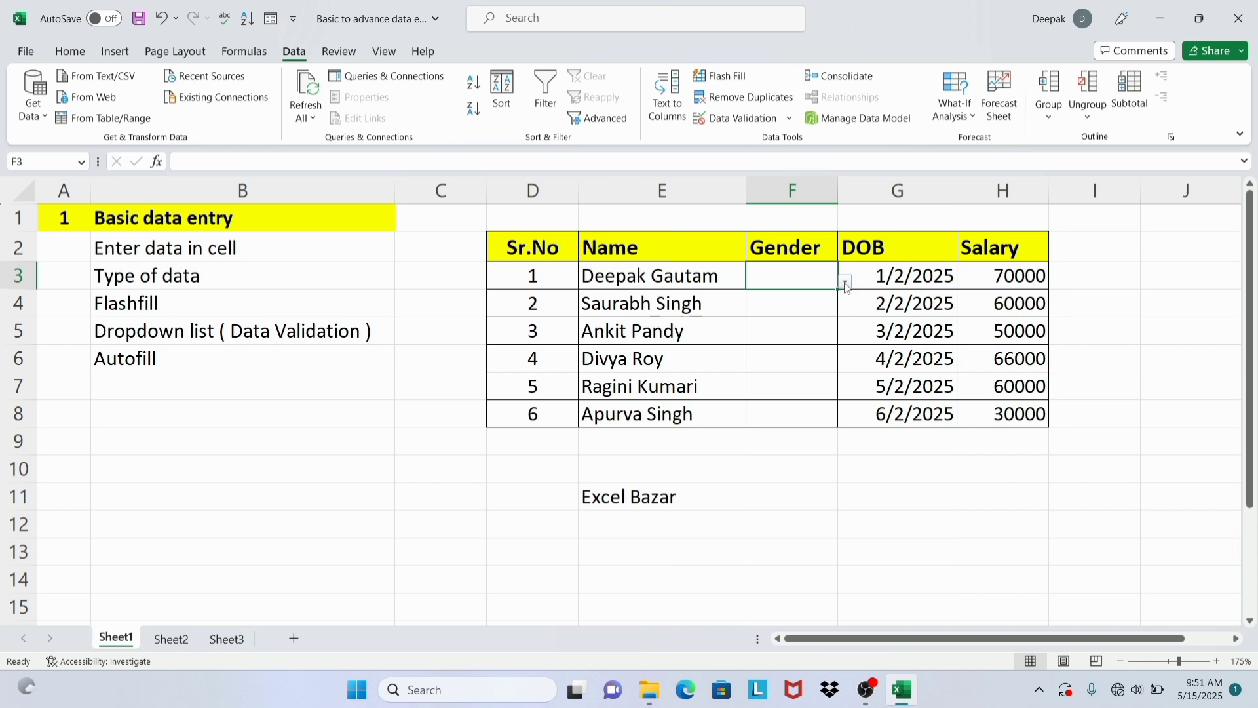
left_click(846, 283)
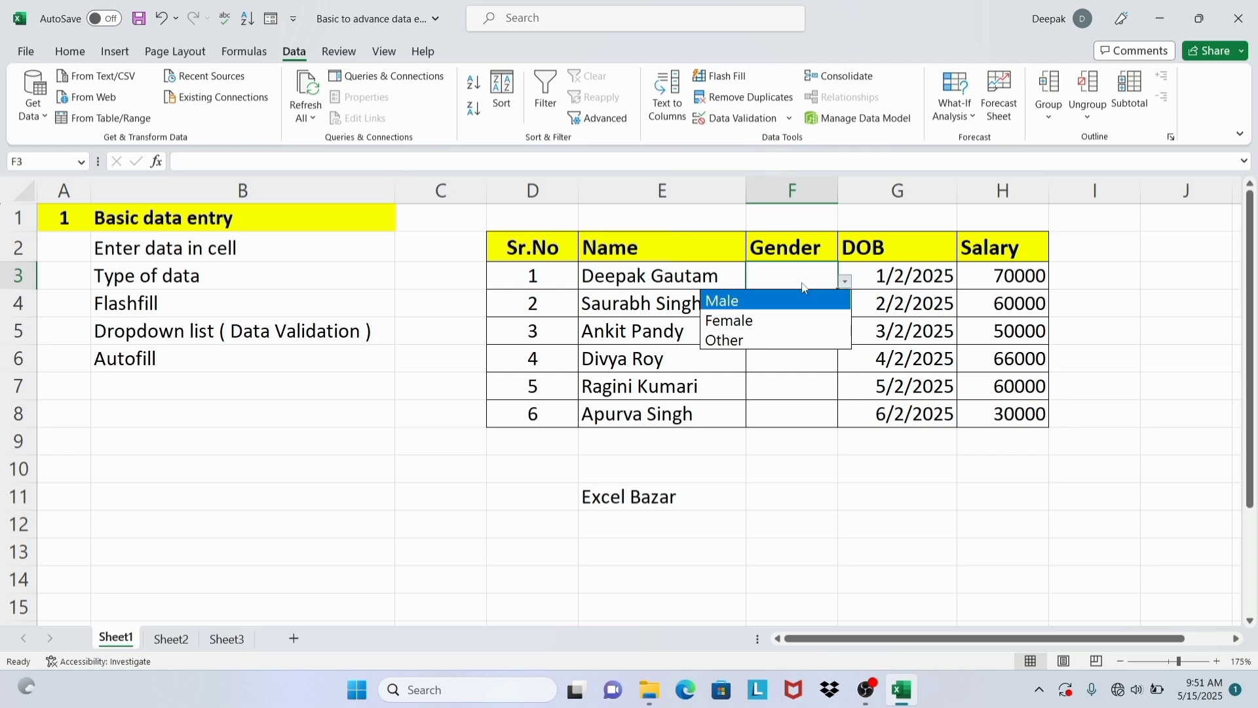
left_click(750, 302)
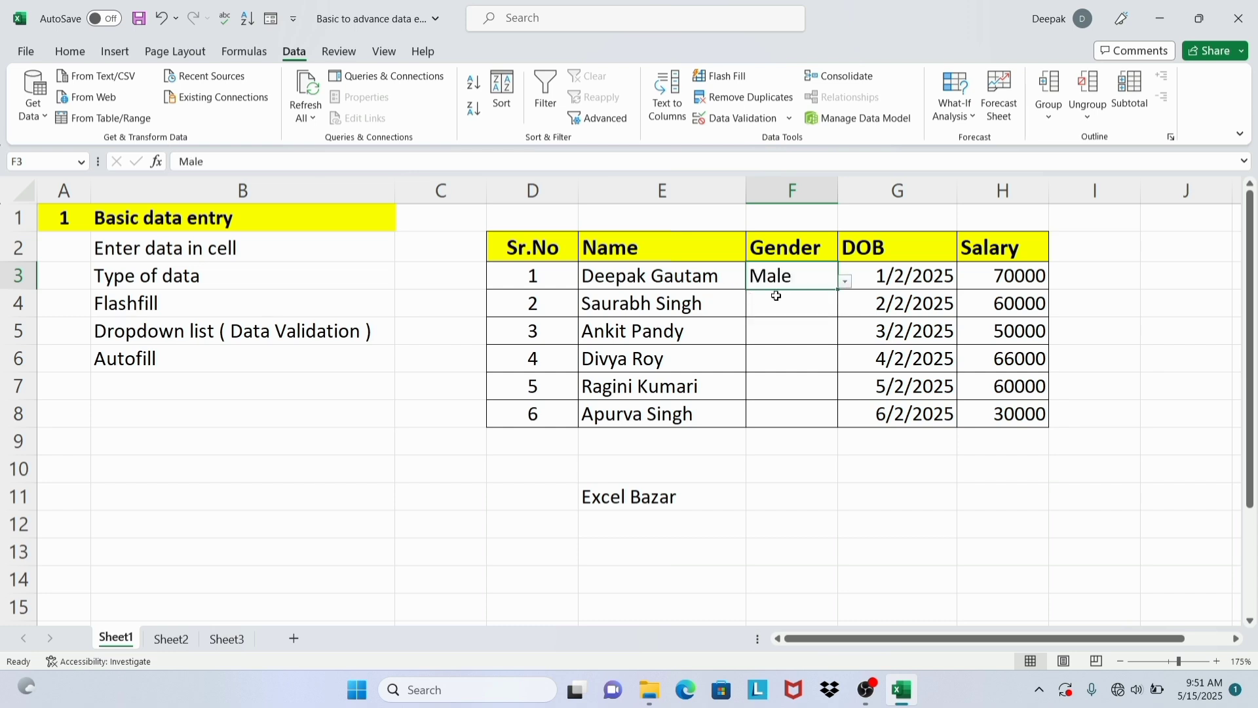
left_click(776, 298)
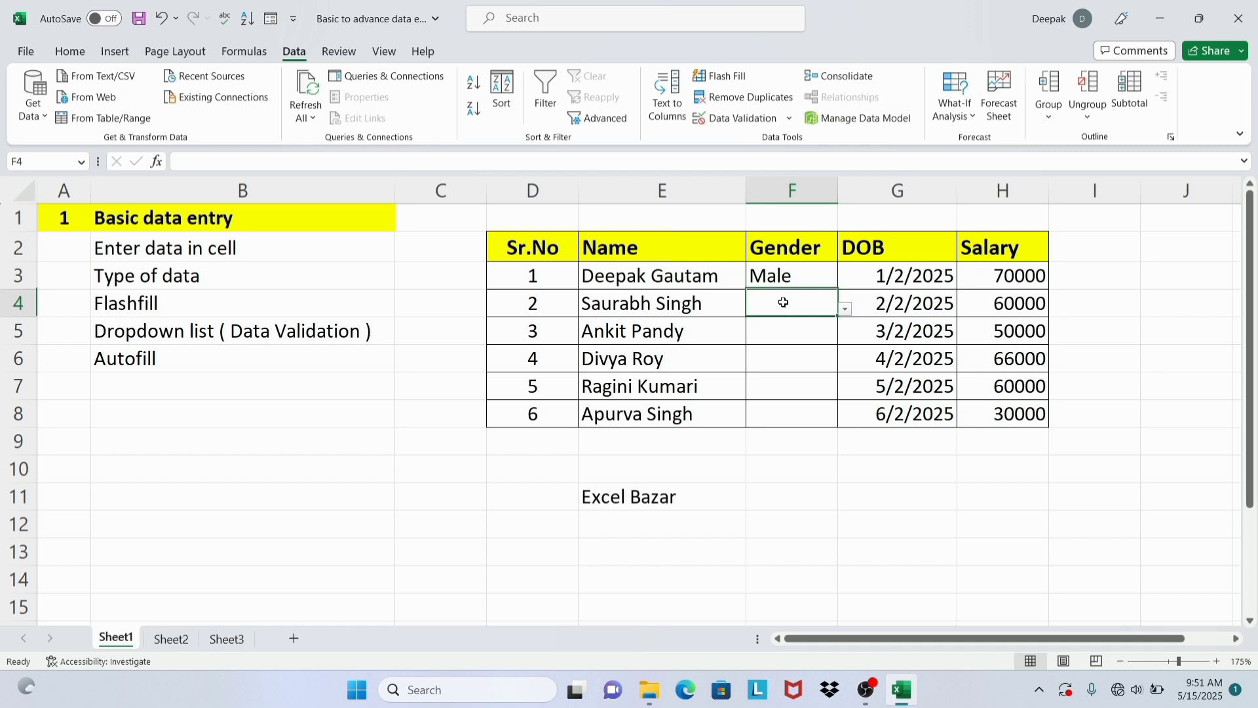
left_click(846, 309)
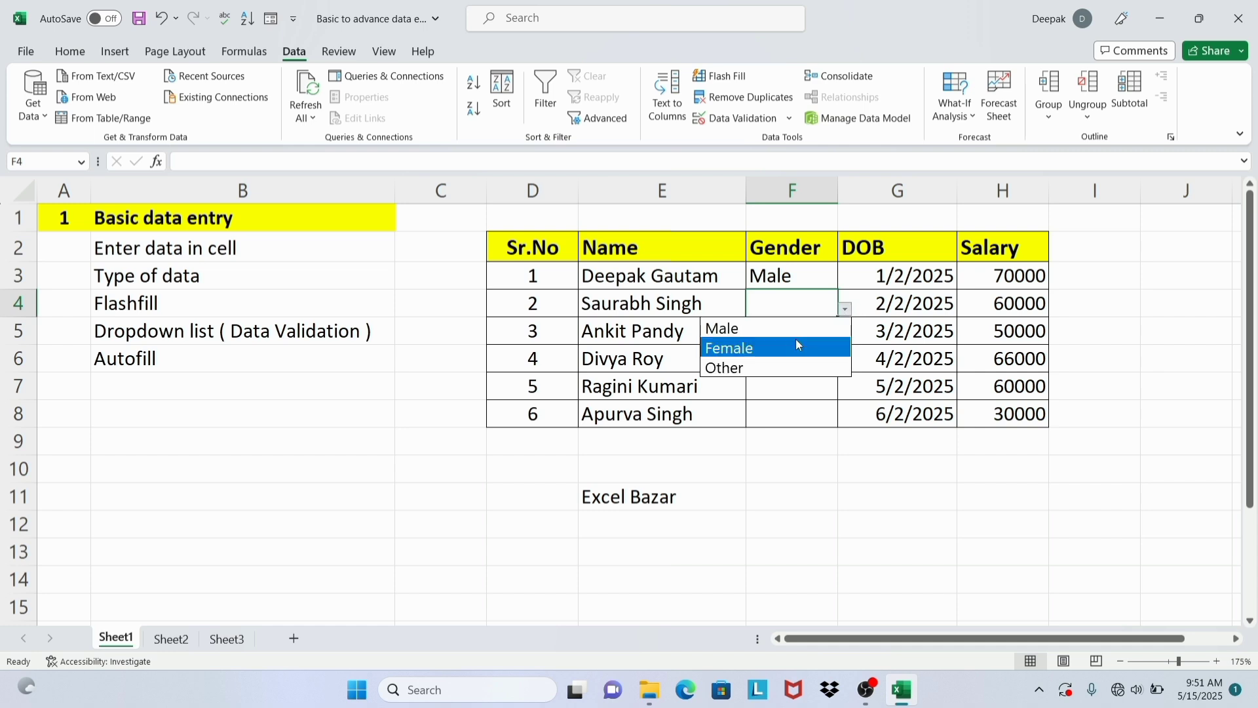
left_click(750, 329)
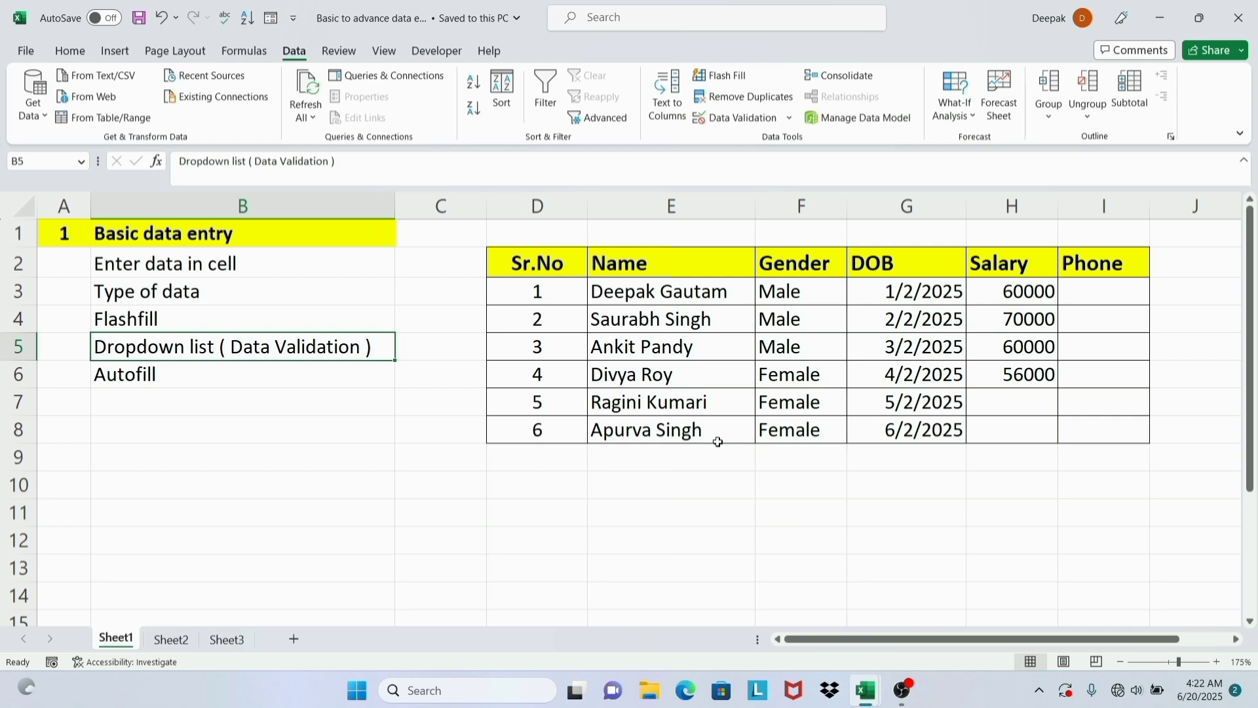
Enter a salary of 600000 for the fifth employee in H7.
left_click(1012, 203)
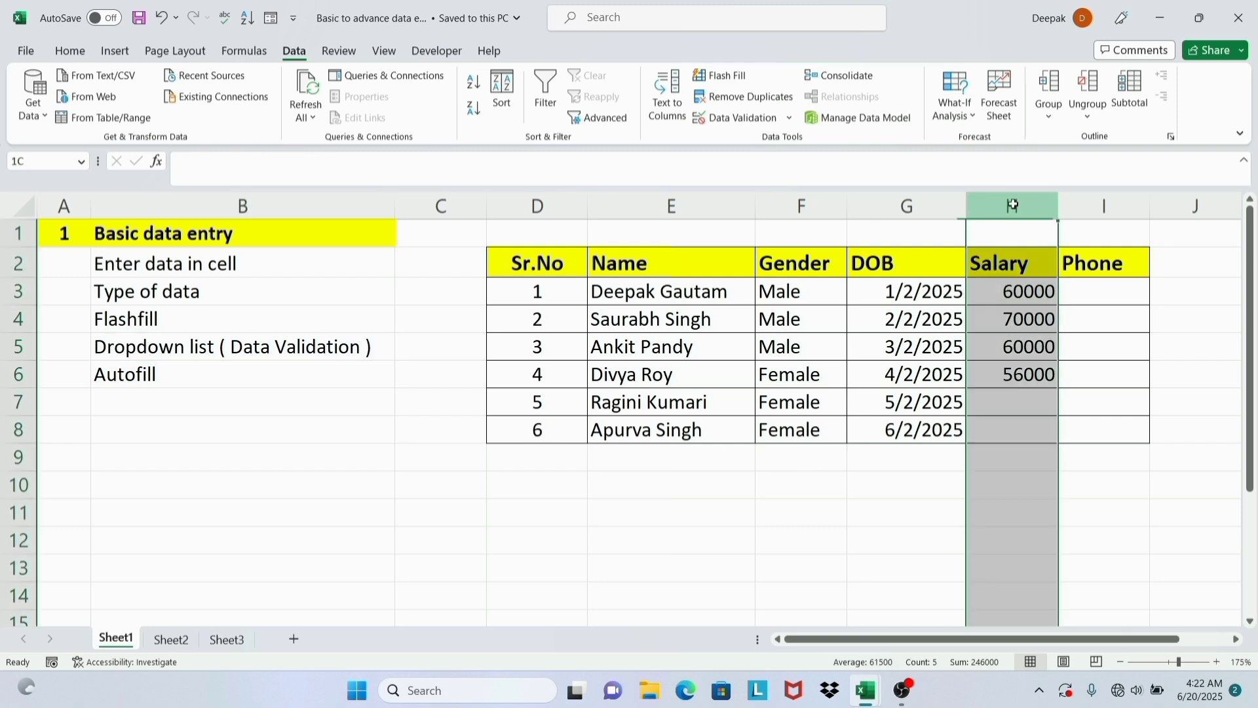
left_click(1008, 398)
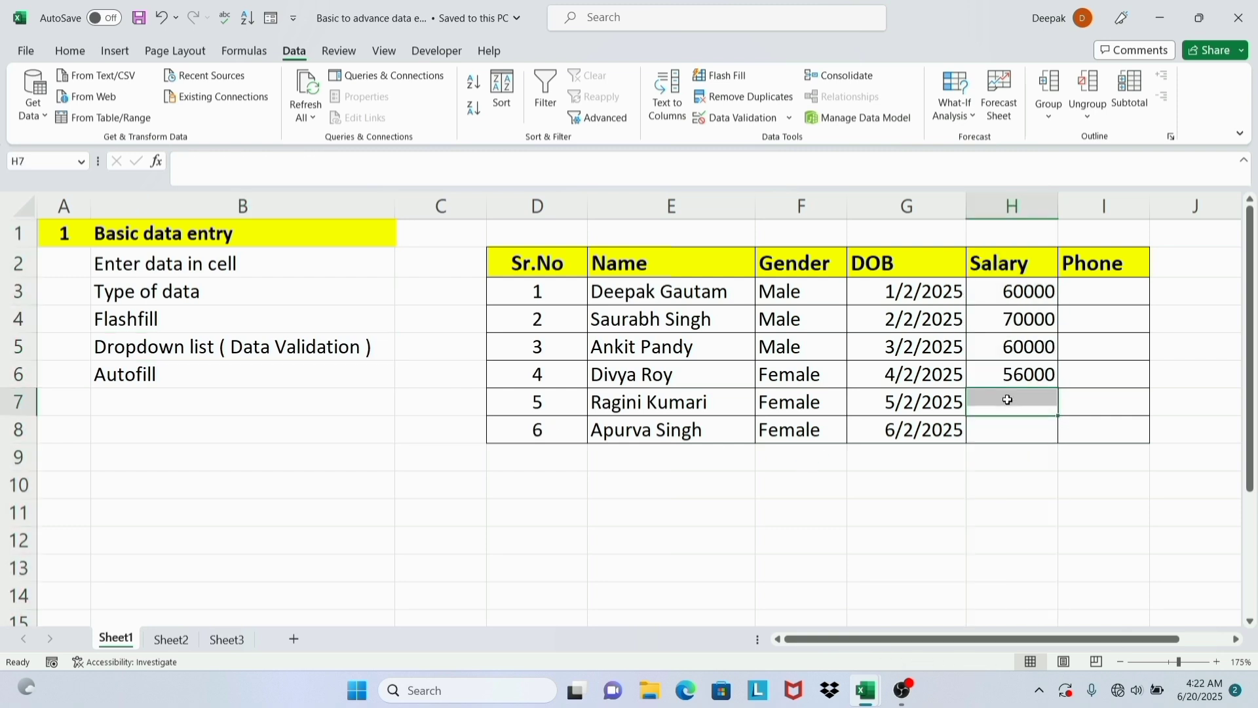
type("60000")
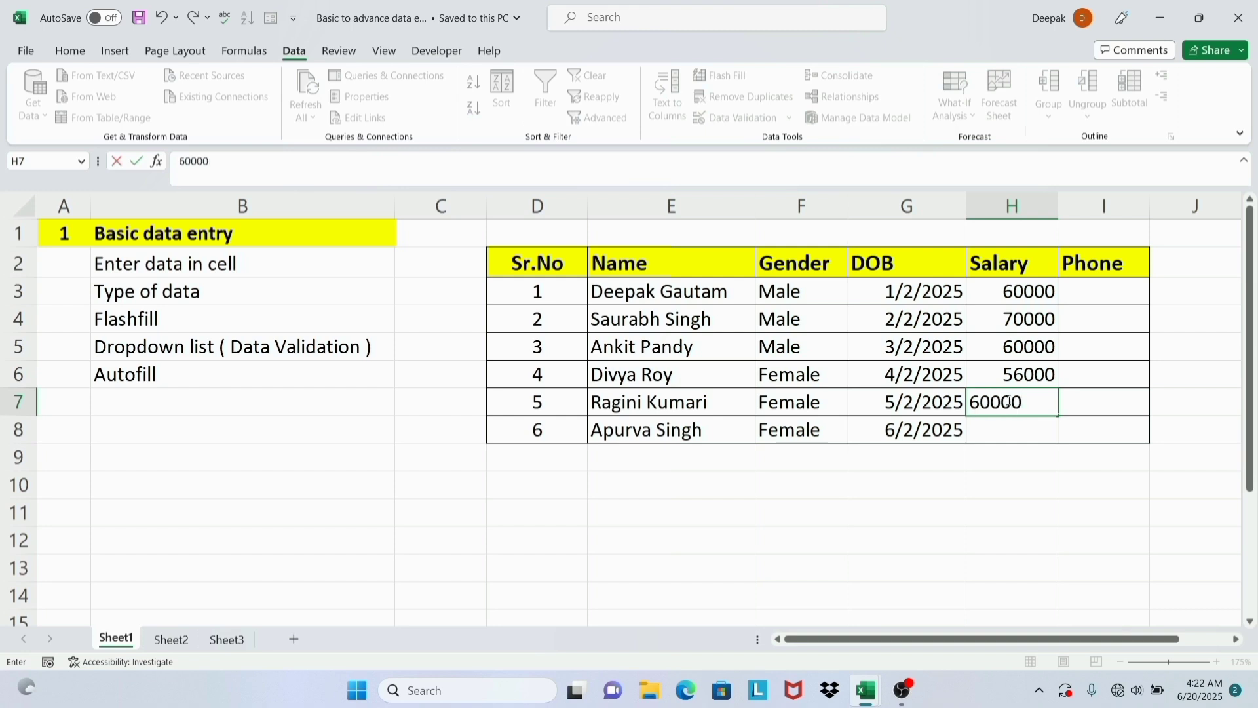
type("0")
key("Return")
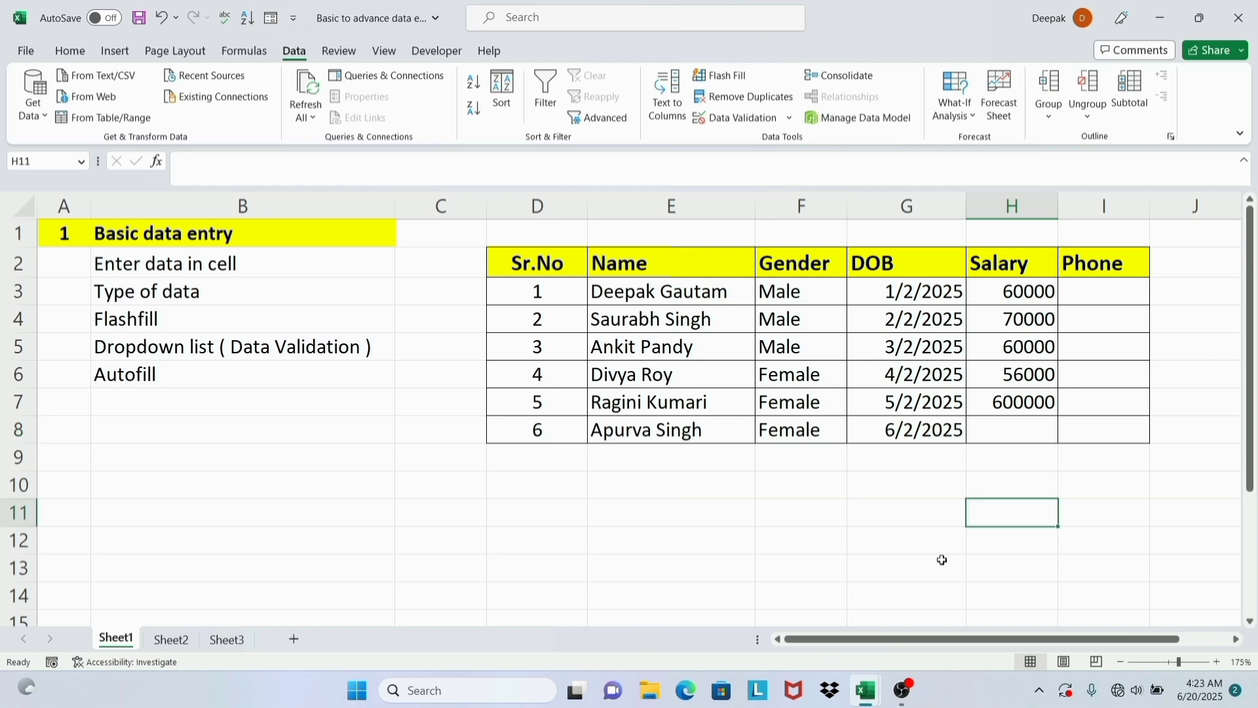
Start a Data Validation rule for the Salary cells H3:H8 that allows only whole numbers.
left_click_drag(1042, 287, 1032, 425)
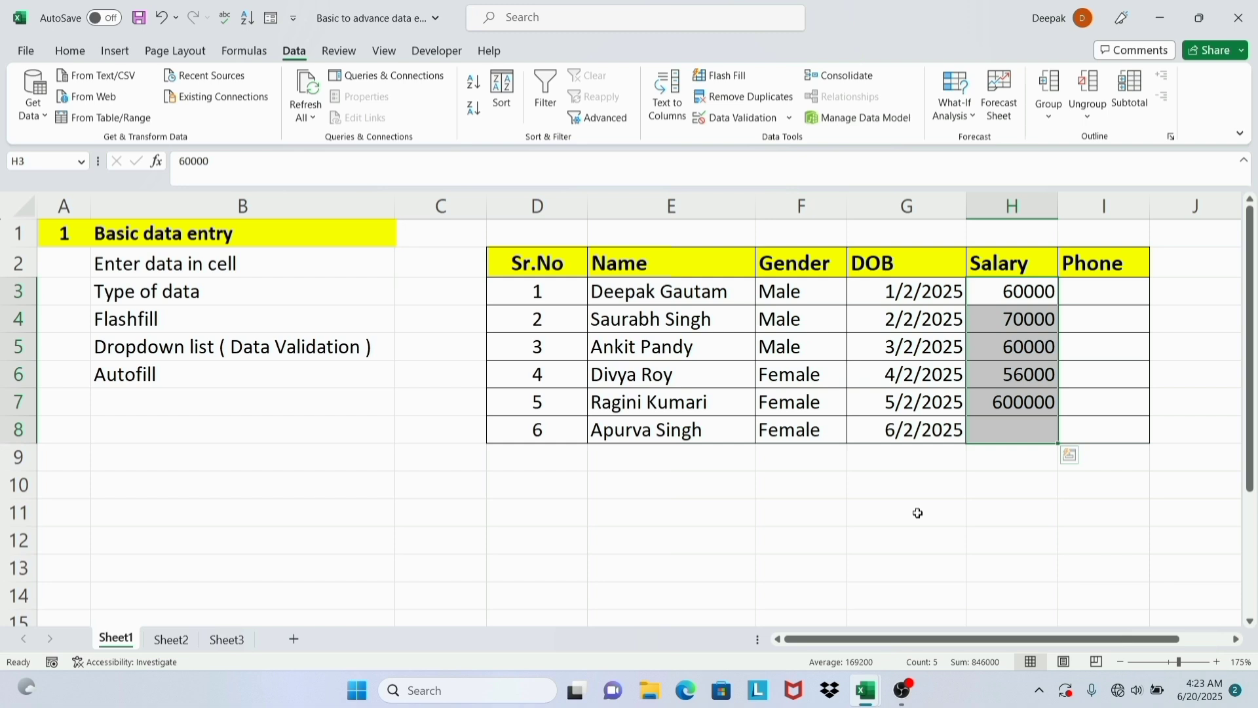
left_click(860, 523)
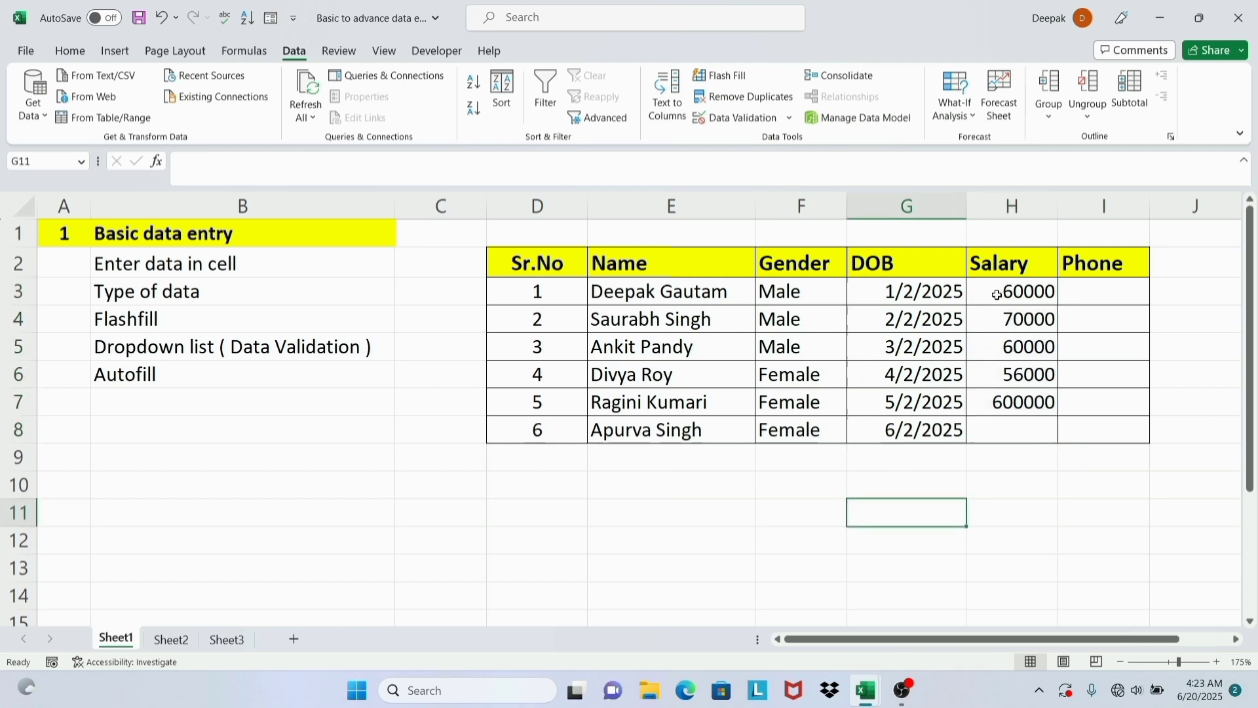
left_click_drag(997, 295, 1004, 430)
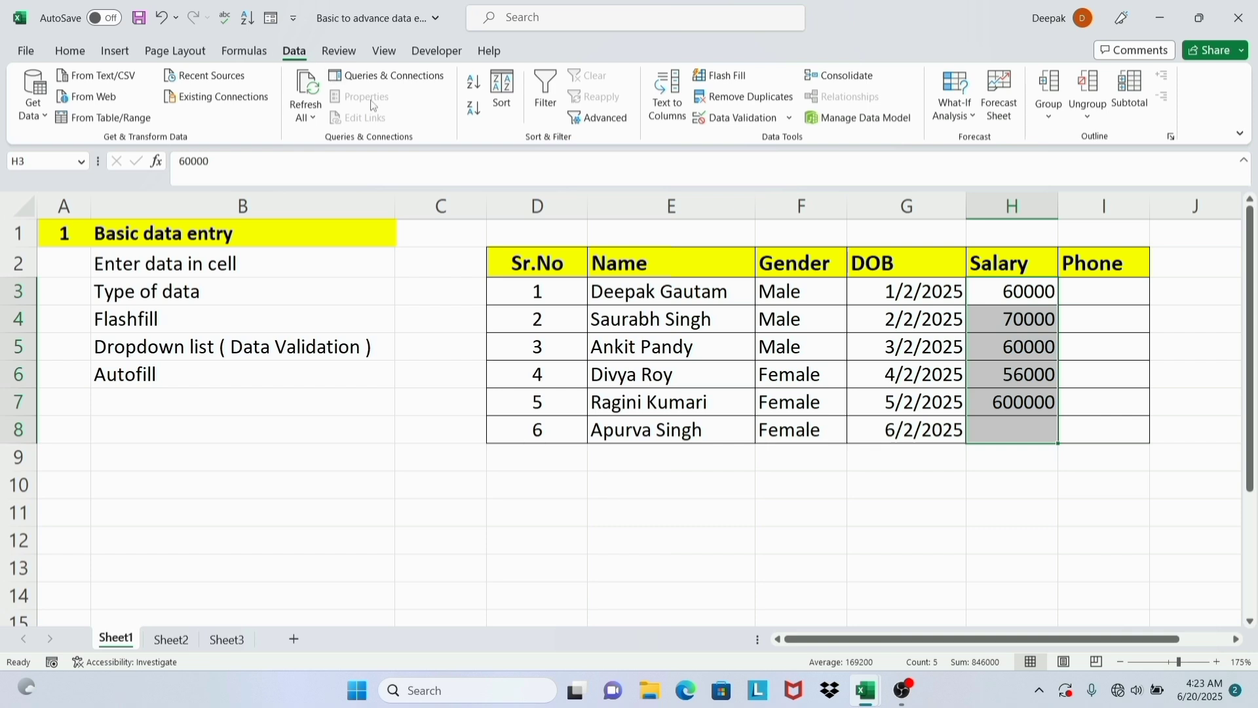
left_click(749, 119)
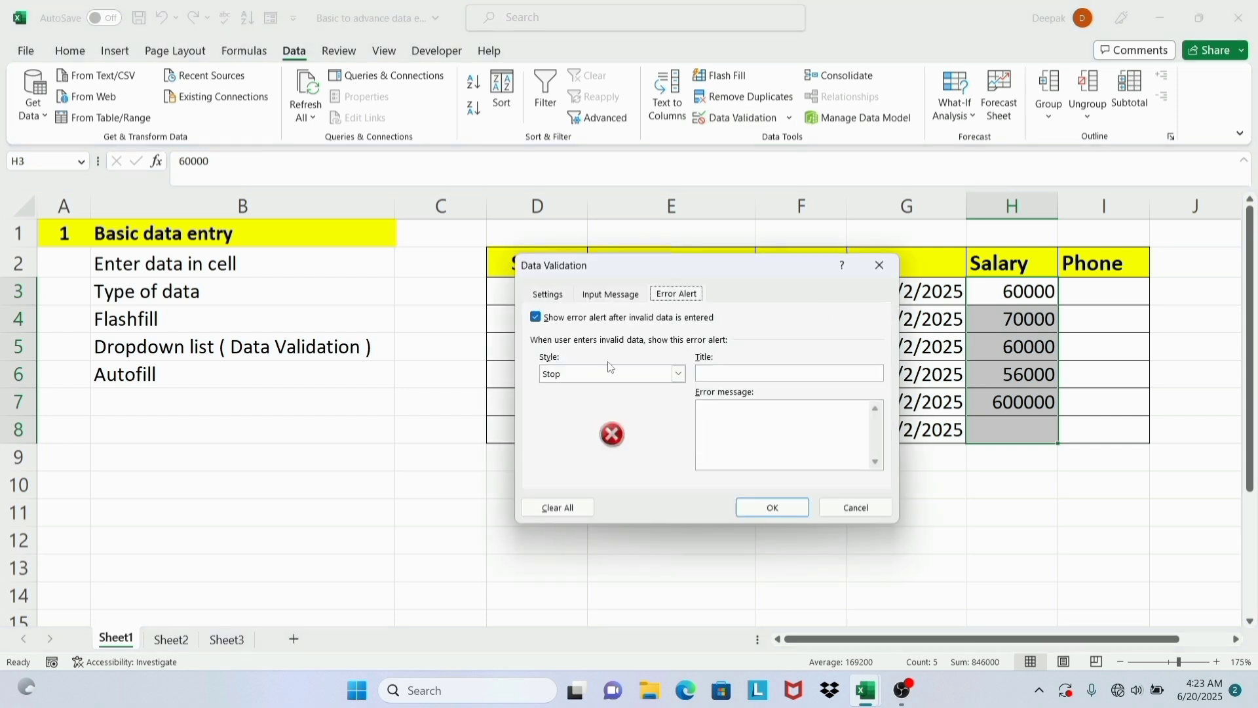
left_click(541, 294)
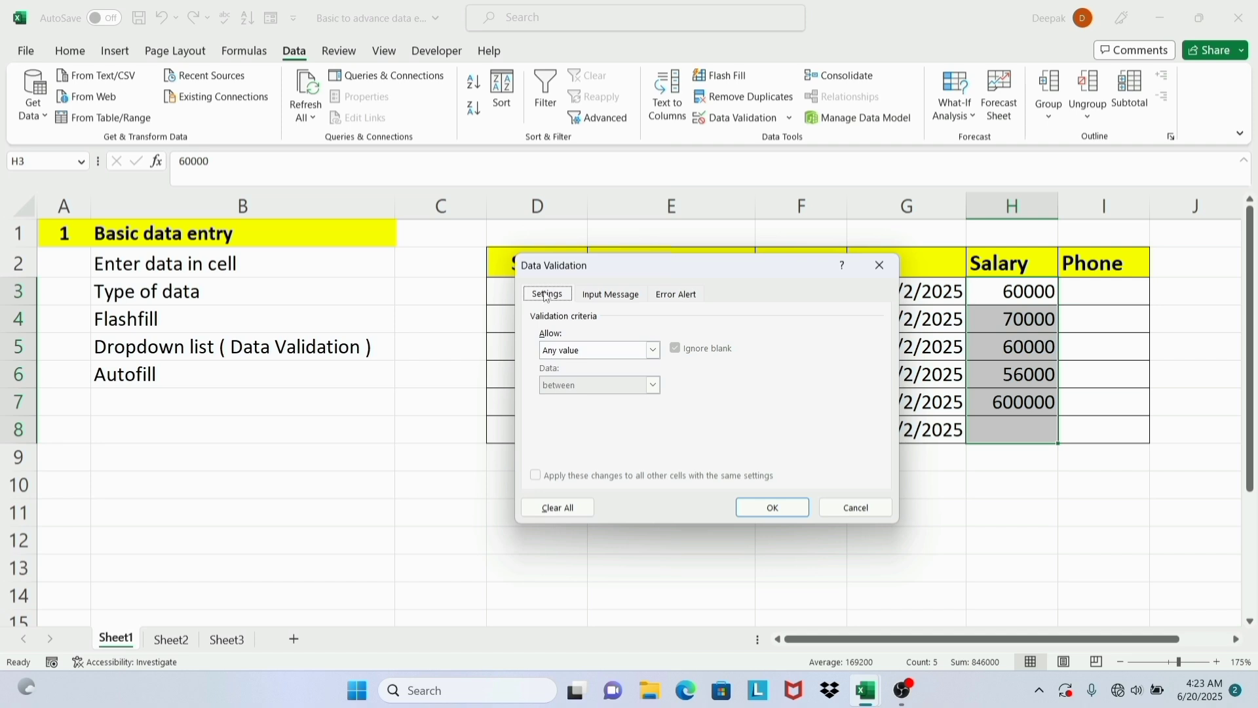
left_click(654, 353)
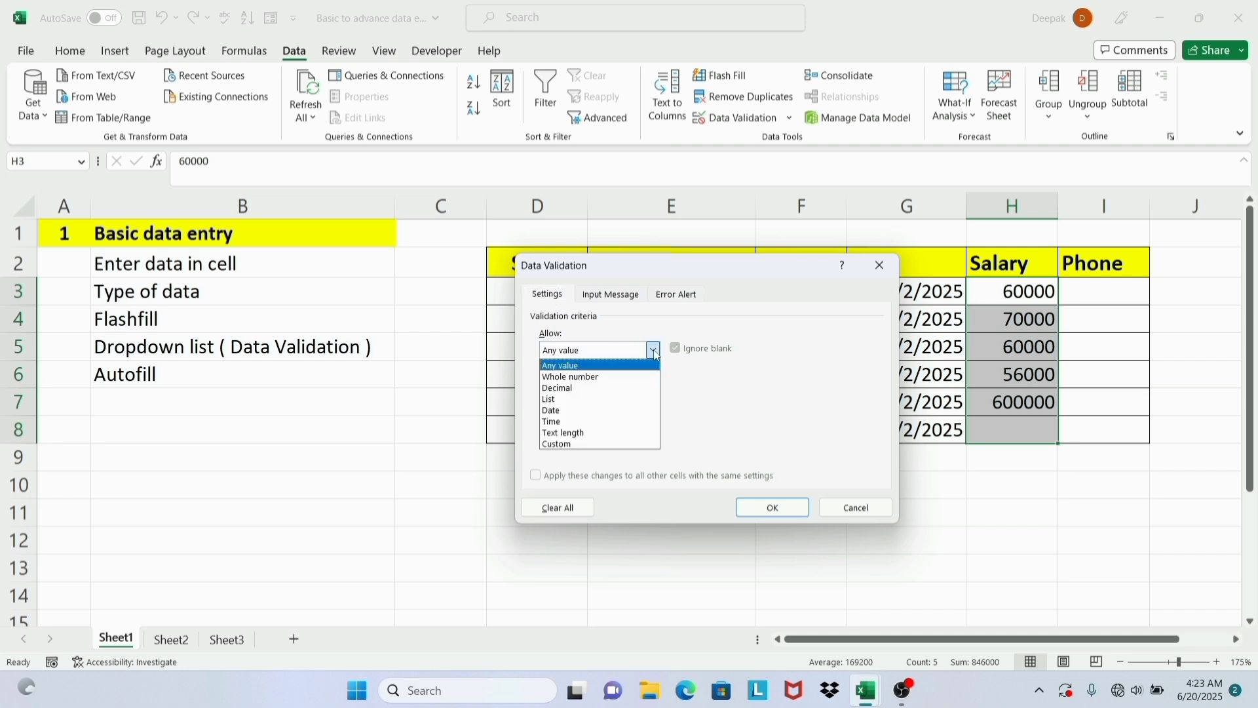
left_click(596, 378)
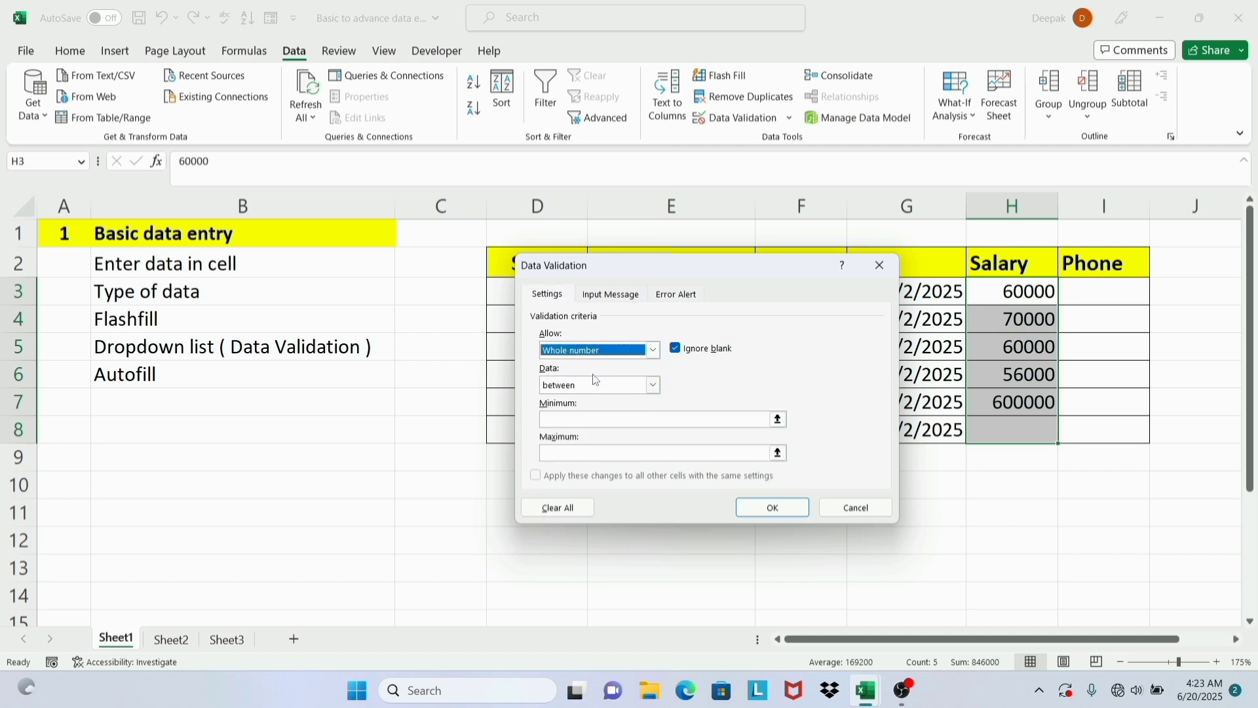
Limit the salary rule to values between a minimum of 50000 and a maximum of 100000 and apply it.
left_click(567, 422)
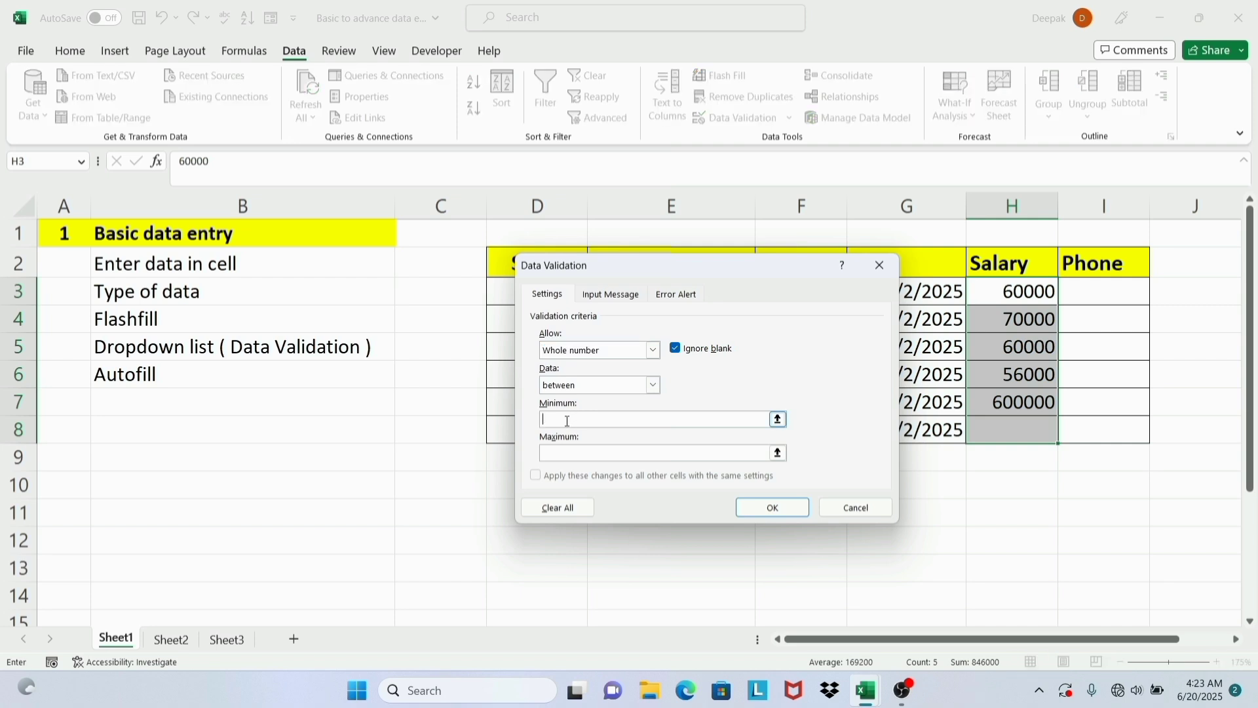
type("550000")
left_click(564, 452)
type("100000")
key("shift+Tab")
left_click_drag(578, 455, 526, 454)
left_click(771, 509)
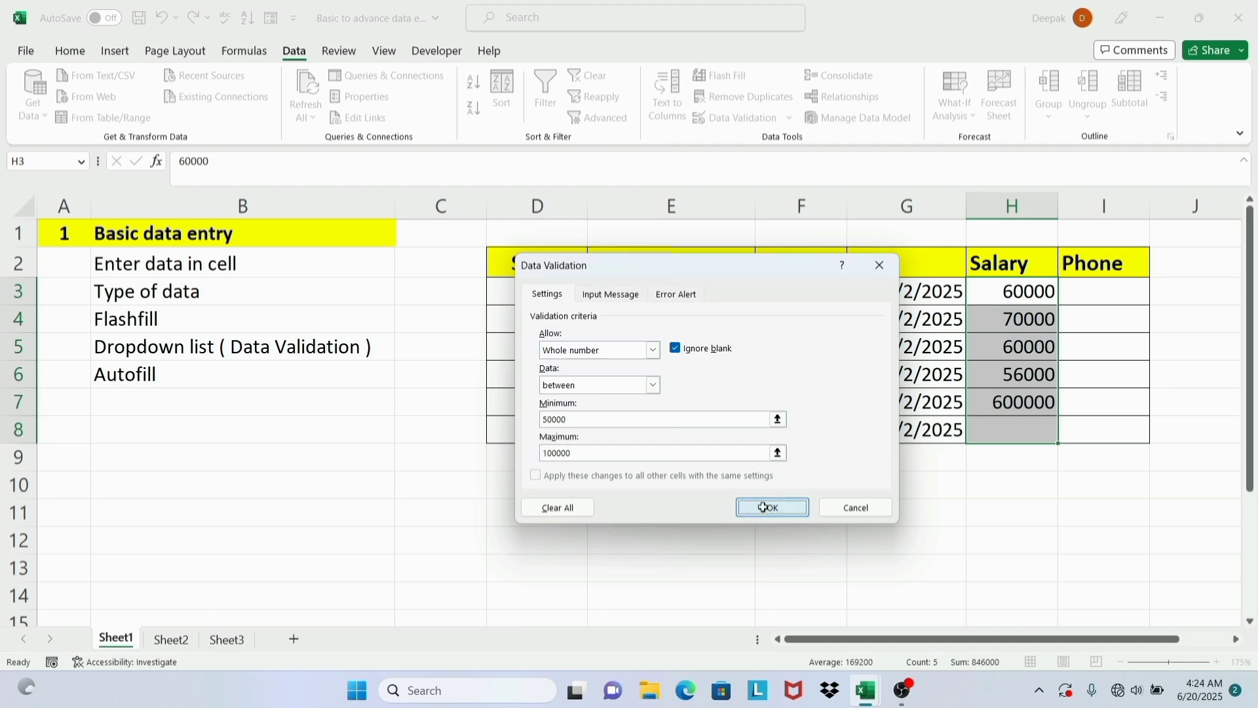
Correct the fifth employee's salary in H7 to 60000.
double_click(1027, 401)
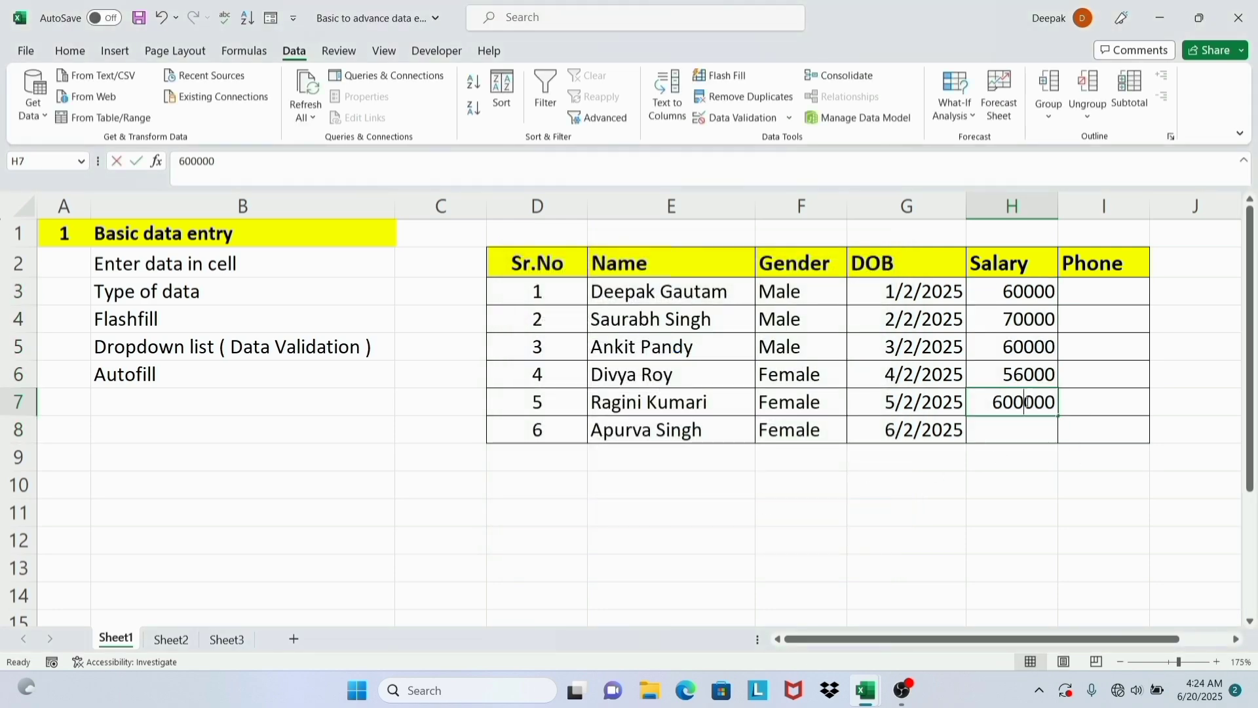
key("BackSpace")
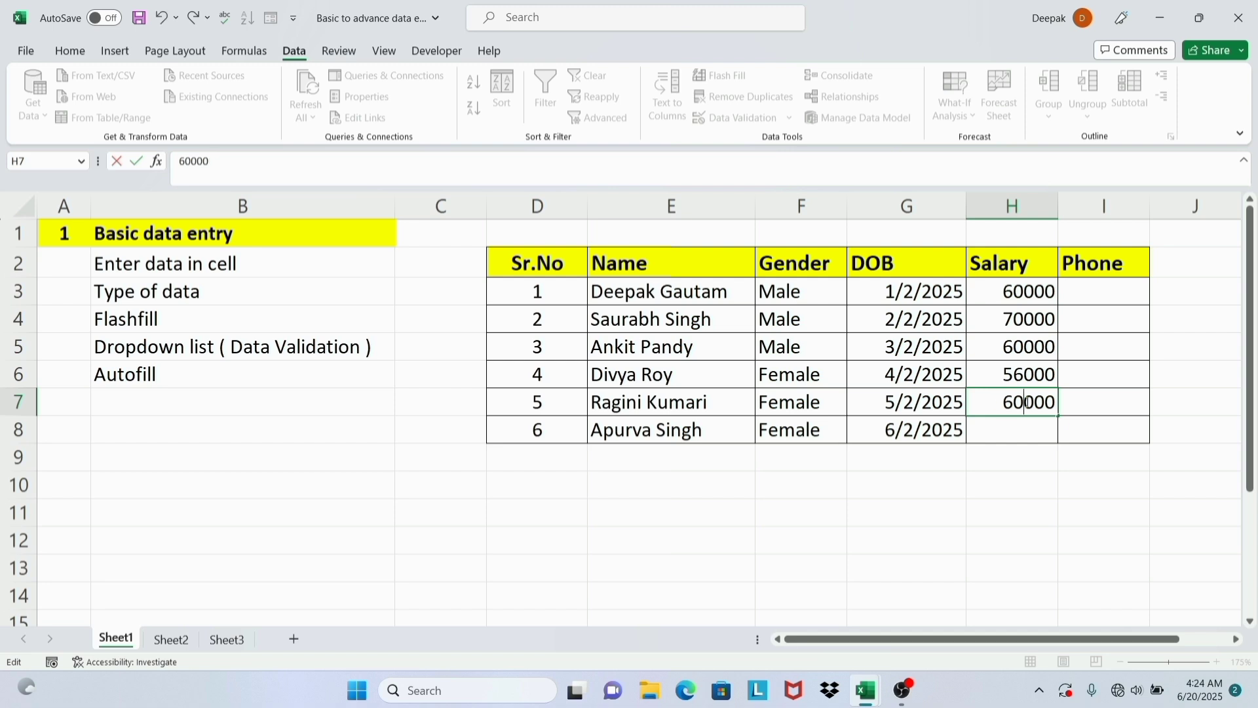
key("Return")
key("Return")
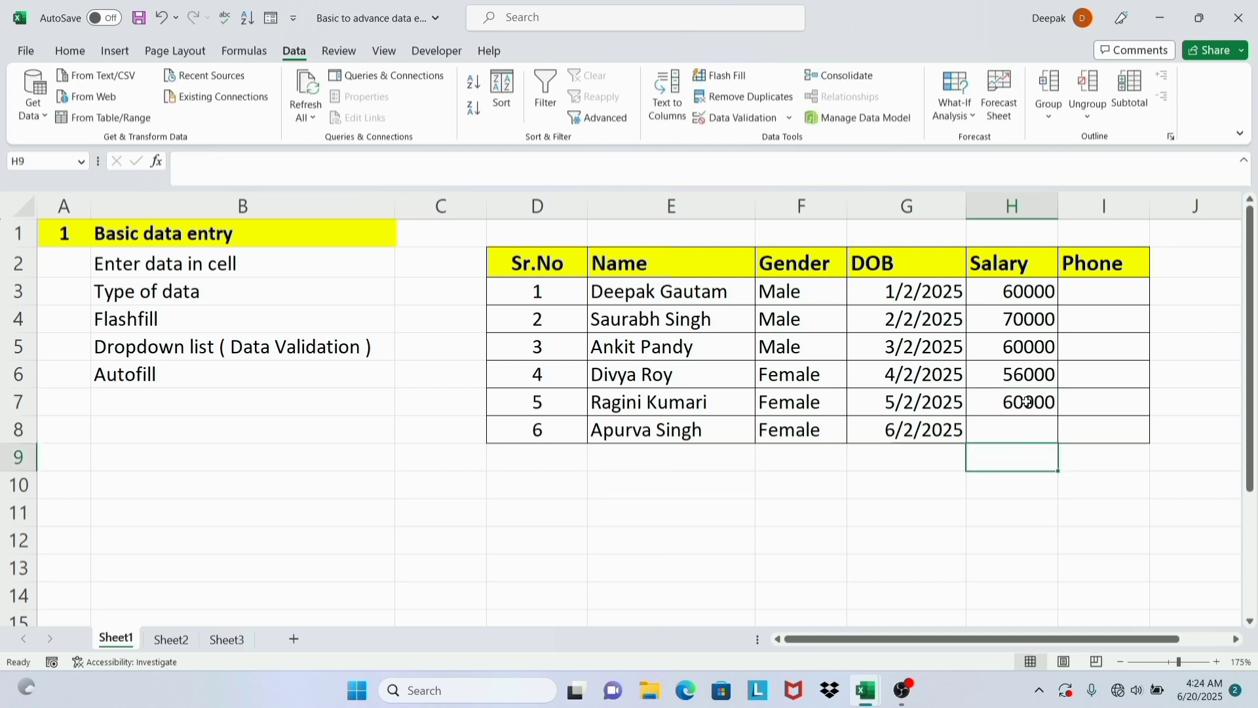
Try a salary of 120000 in H8 to test the validation rule, and replace it with 60000.
left_click(1021, 431)
type("120000")
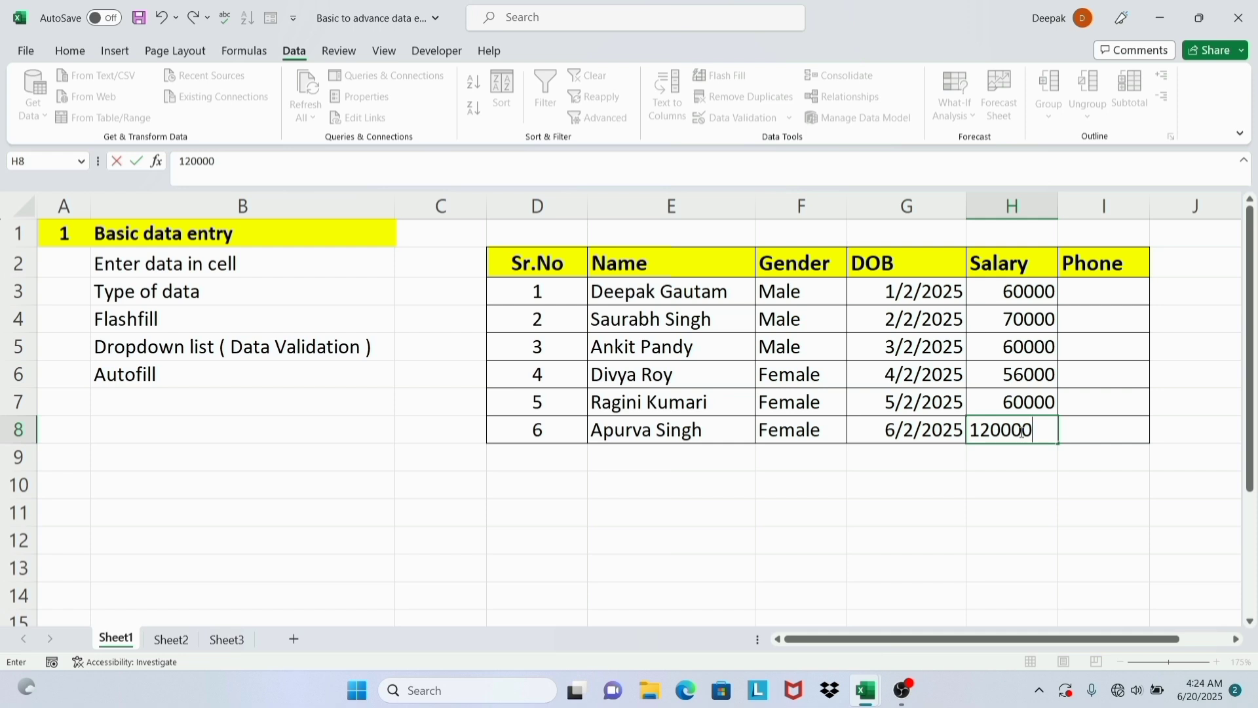
key("Return")
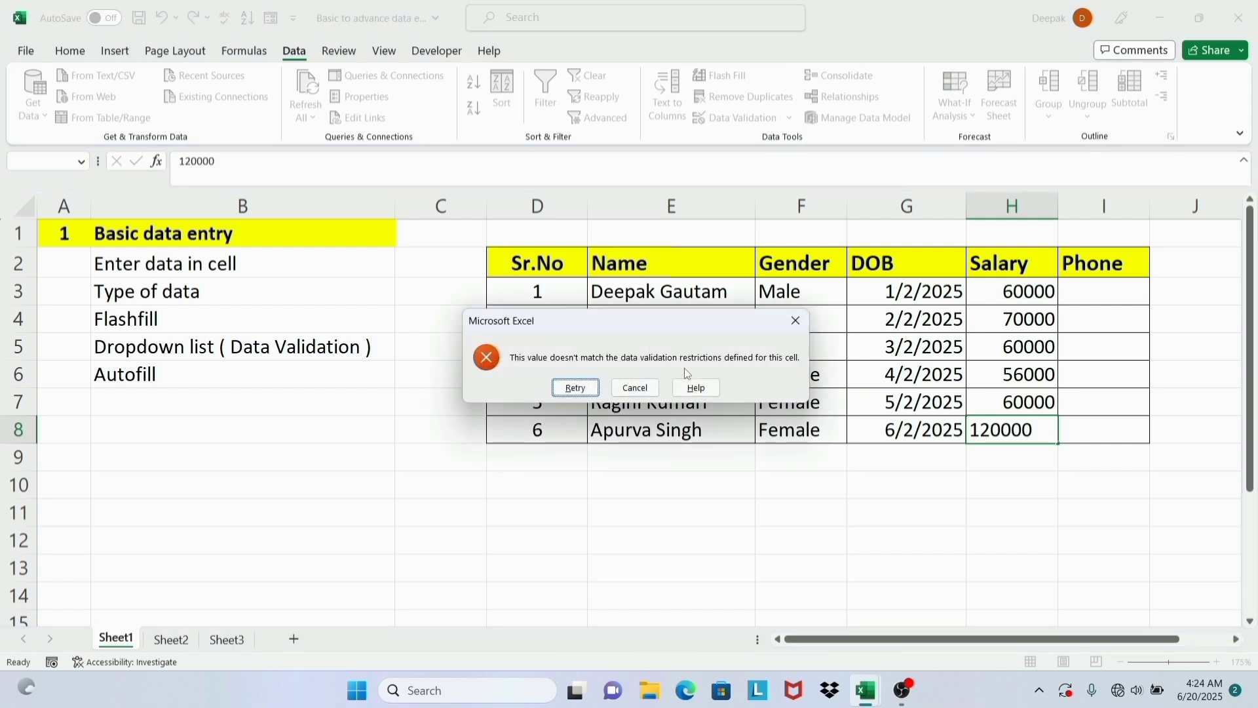
key("Return")
key("BackSpace")
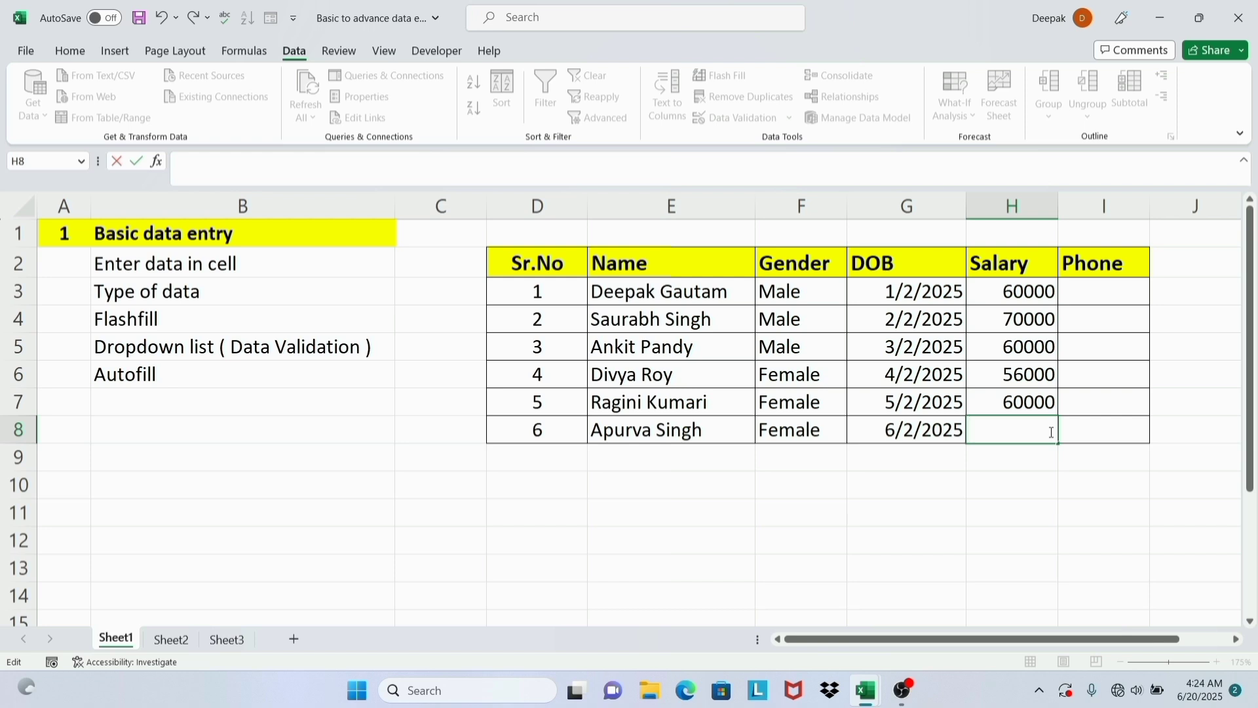
type("60000")
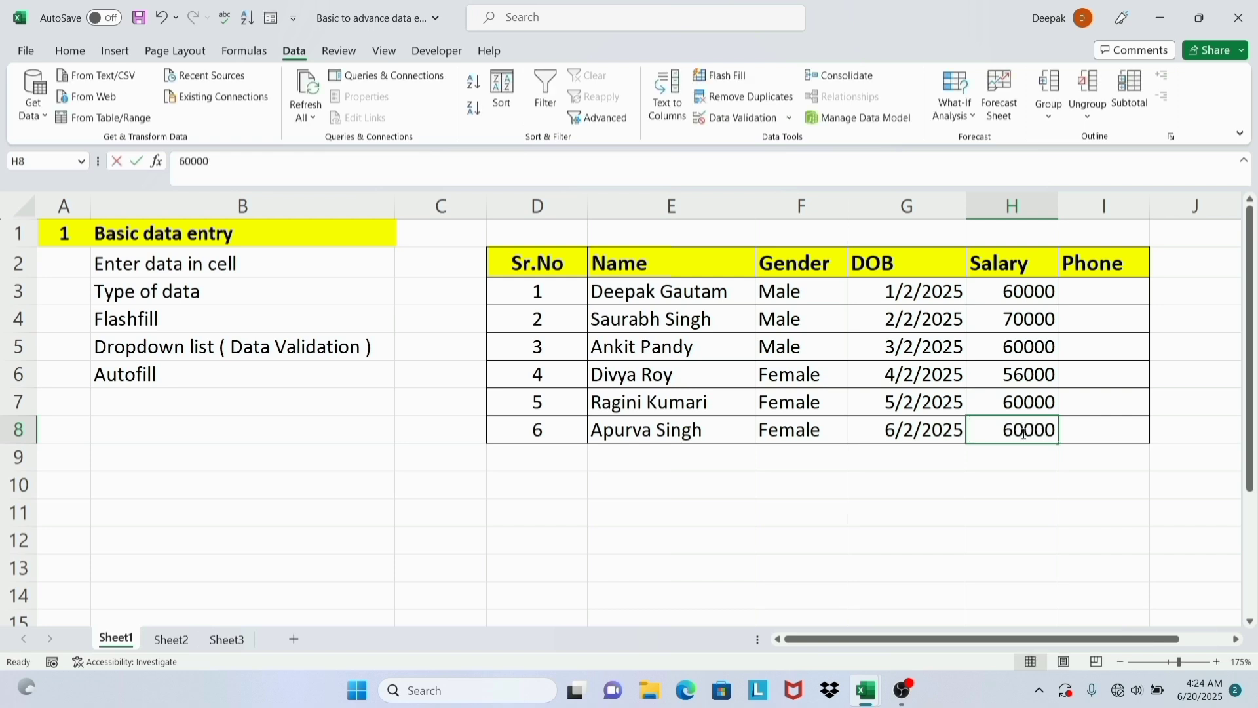
Try a salary of 600000 in H8 against the validation rule and cancel the entry.
double_click(1024, 433)
type("0")
key("Return")
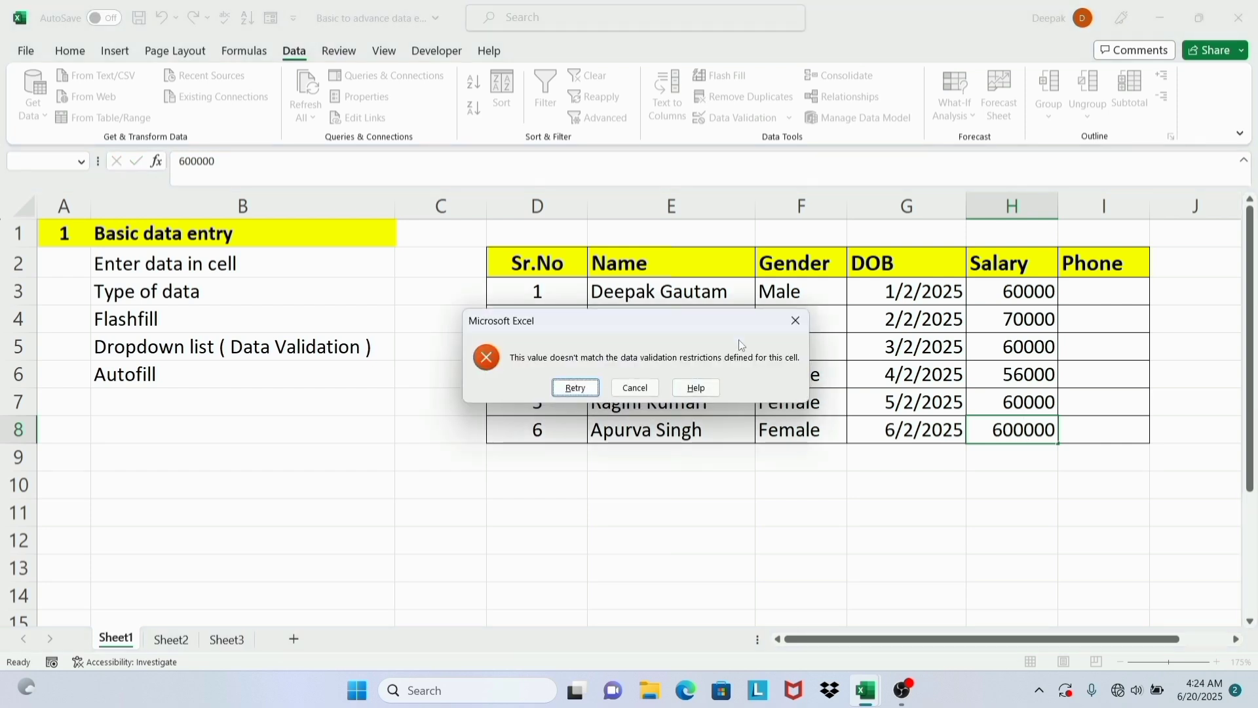
left_click(795, 321)
left_click(780, 590)
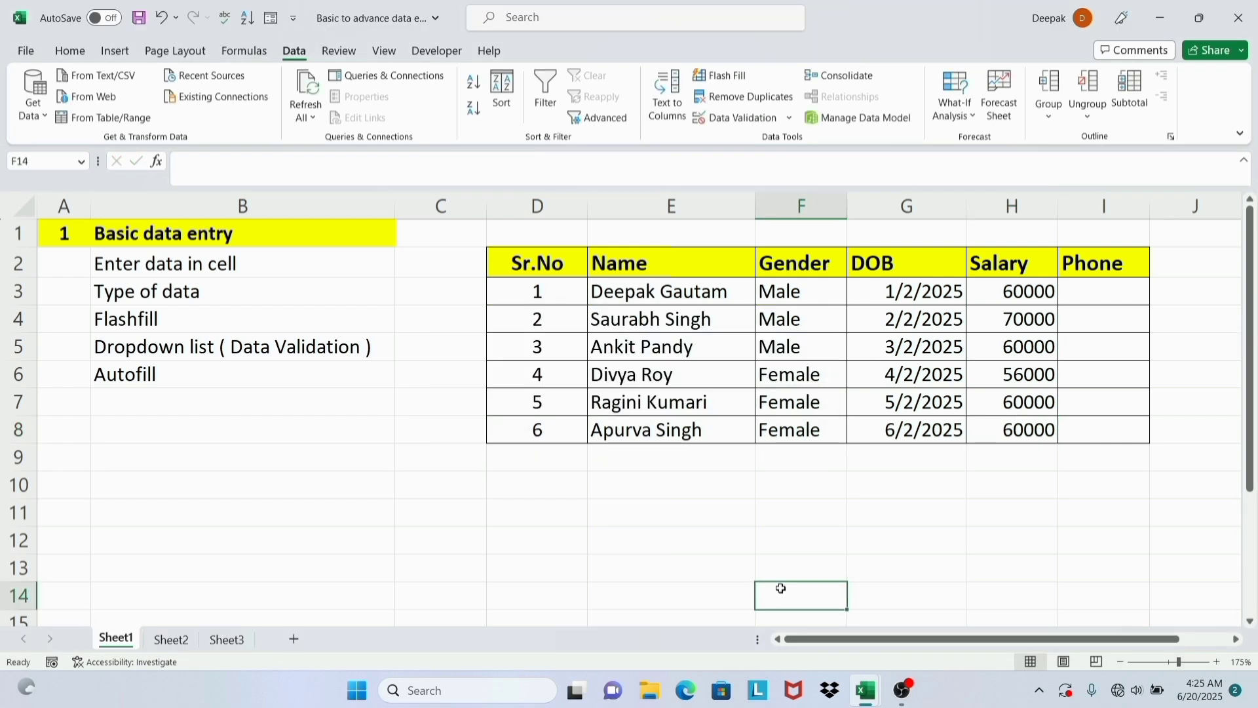
Add the error alert message "salary range 50000 to 100000" to the validation rule on the Salary cells H3:H8.
left_click_drag(999, 292, 1002, 434)
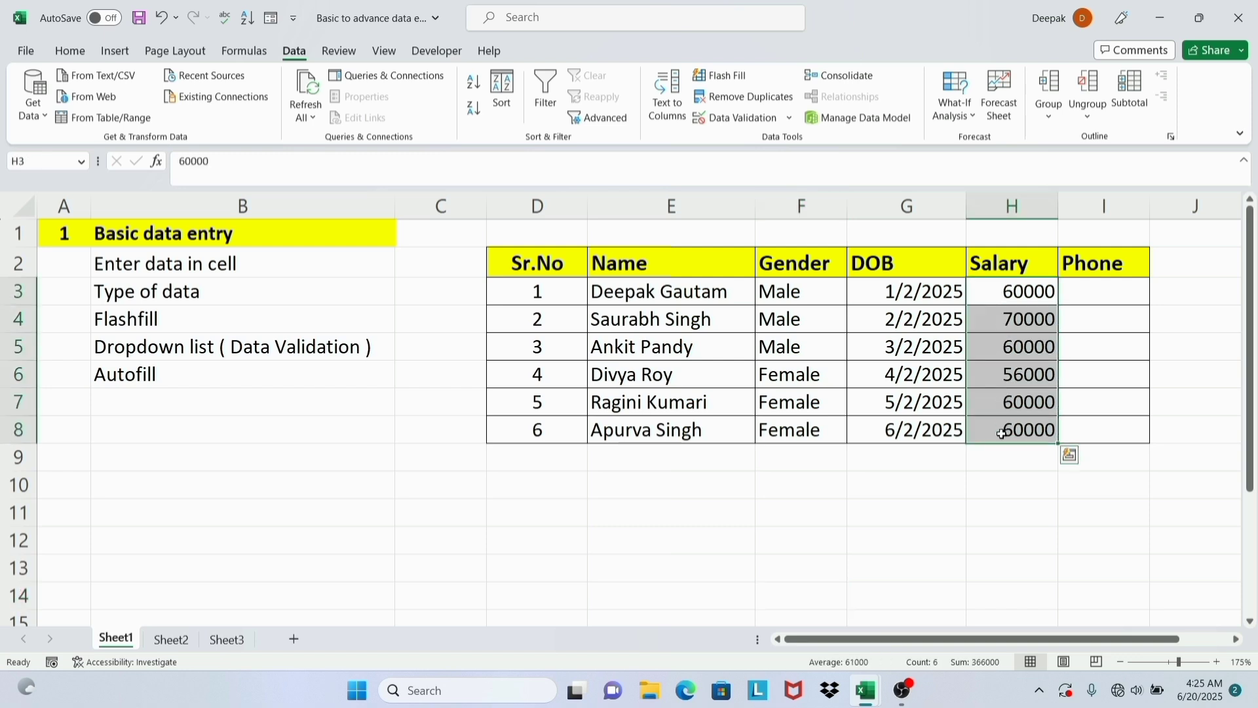
left_click(725, 118)
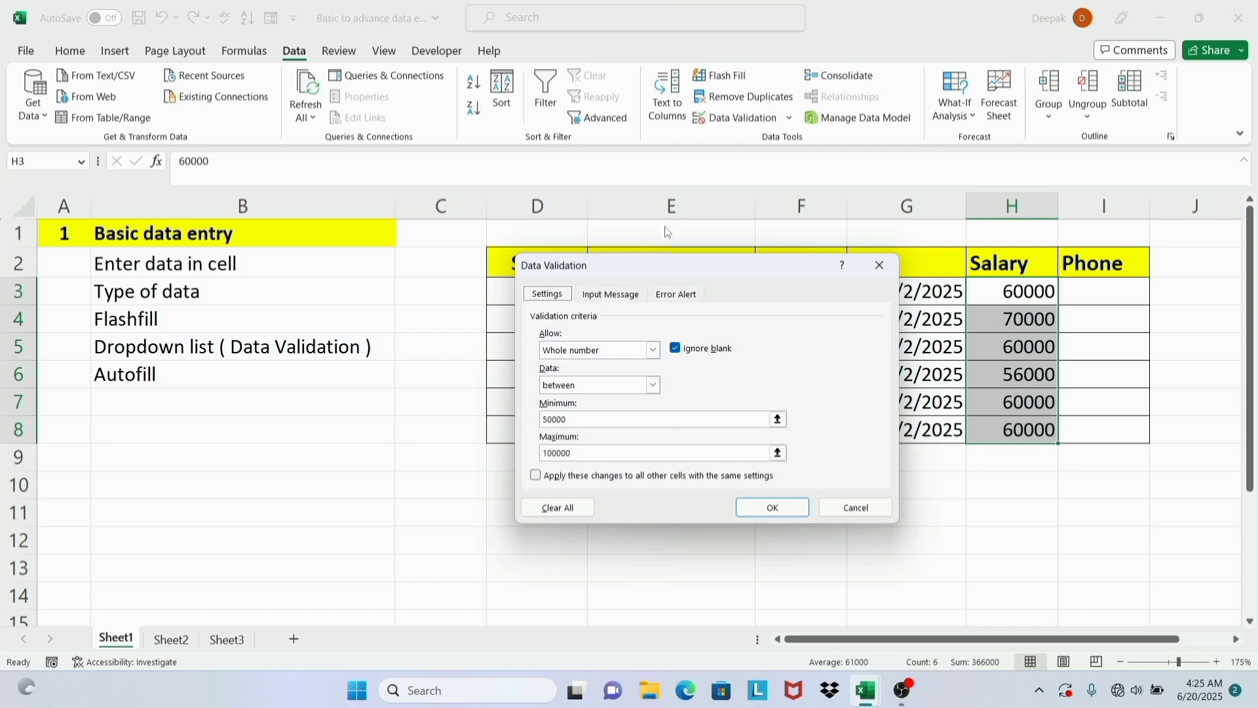
left_click(679, 297)
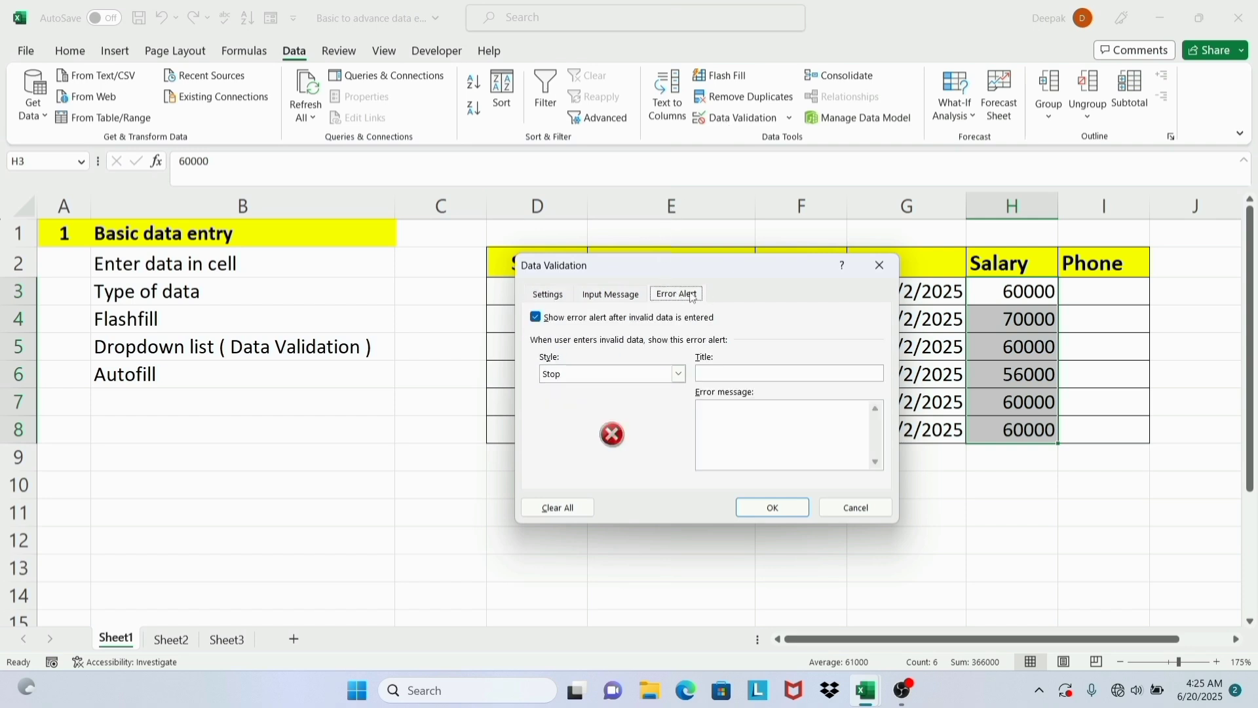
left_click(732, 413)
left_click(744, 506)
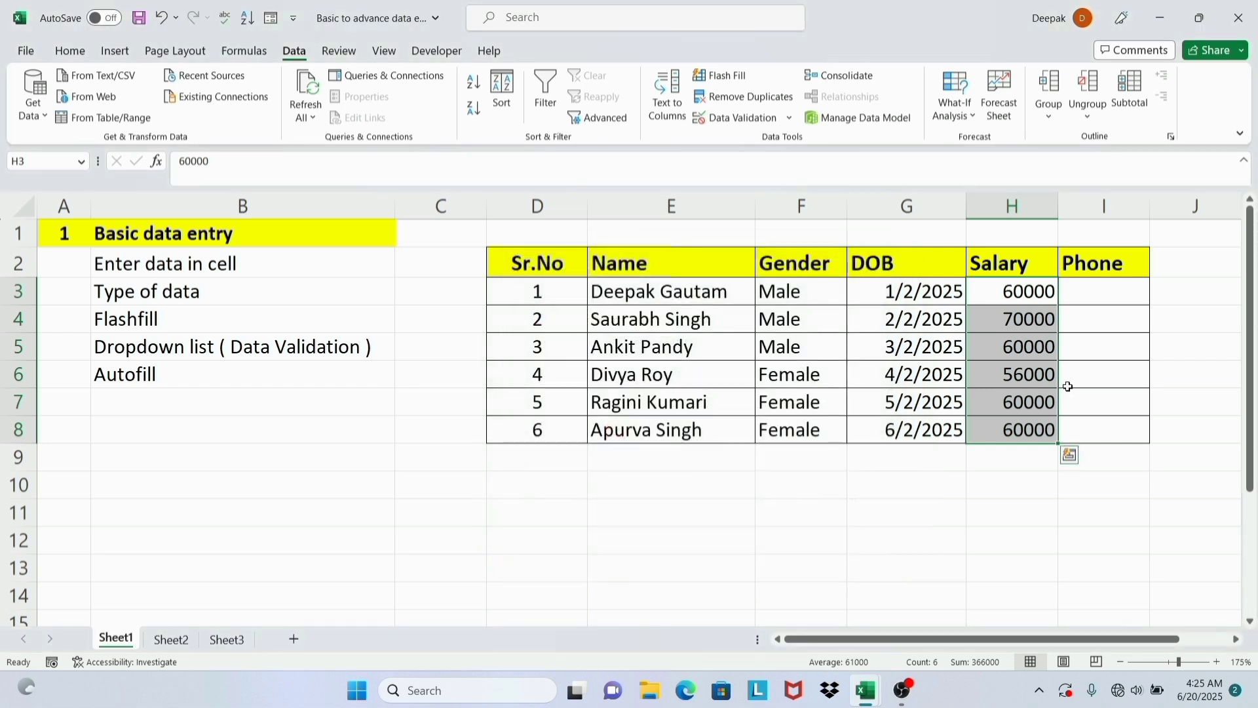
Test the custom error alert by entering 600000 as the sixth employee's salary, and discard the entry.
double_click(1026, 431)
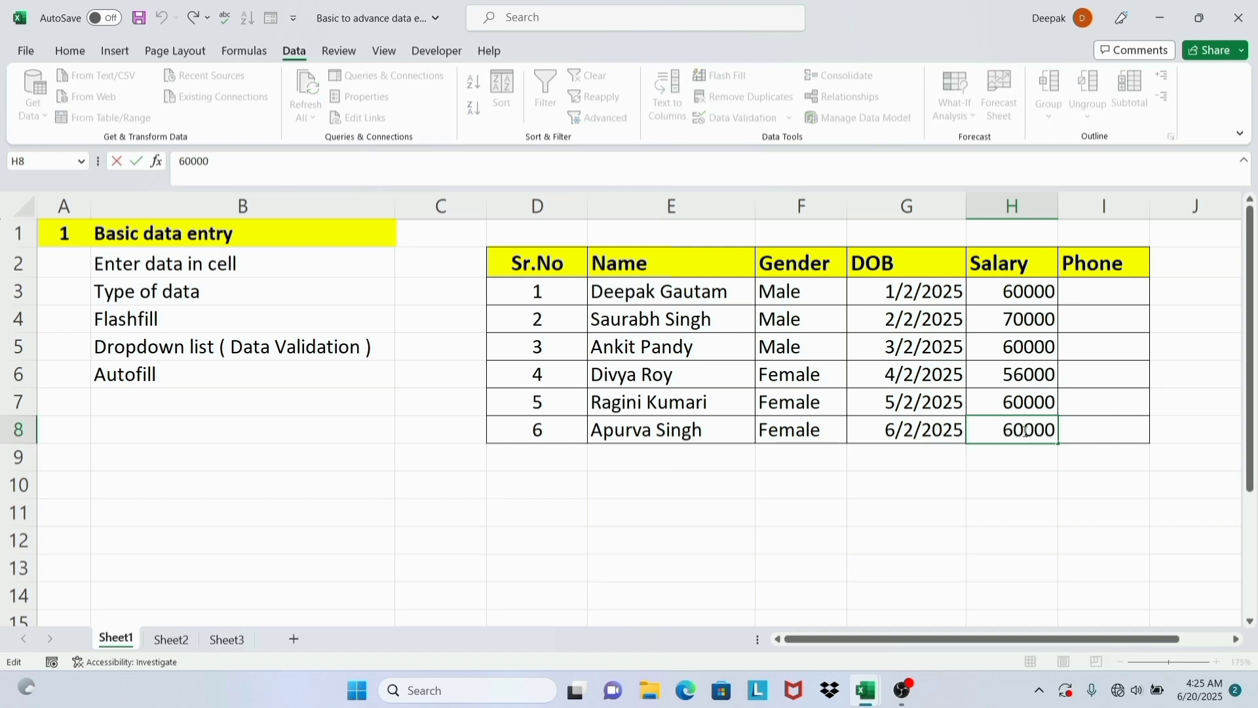
type("0")
key("Return")
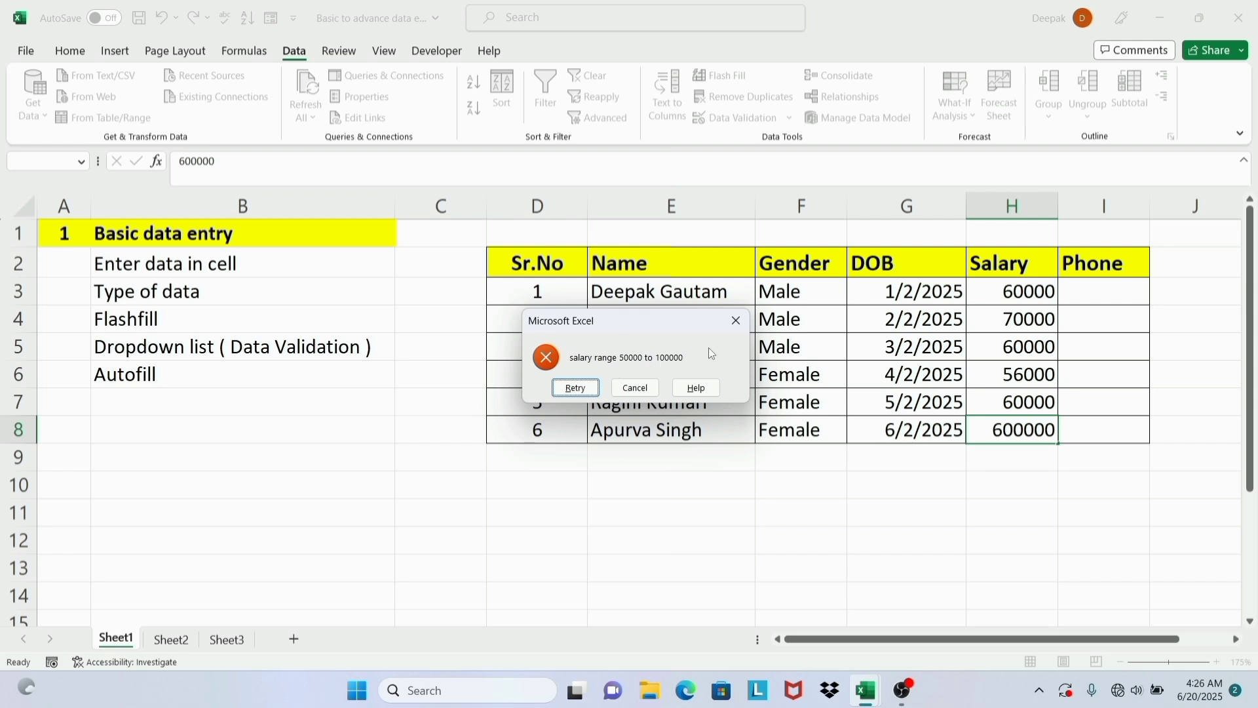
left_click(736, 320)
left_click(285, 374)
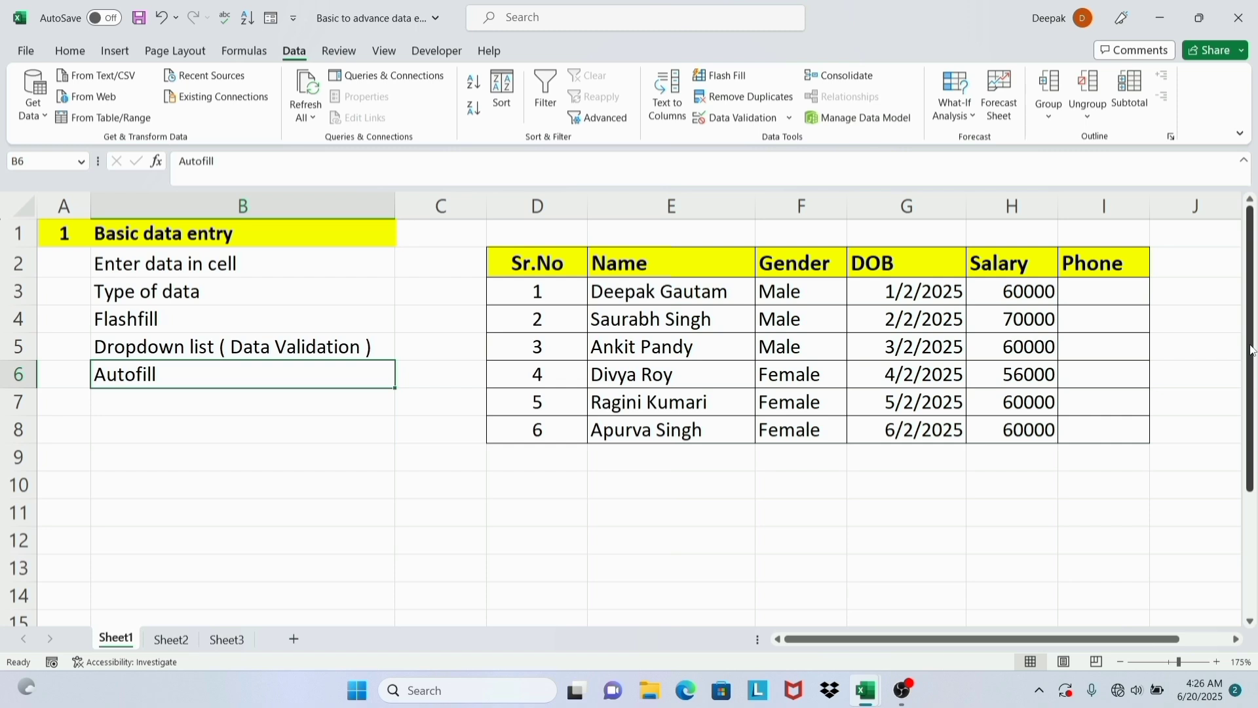
Enter 1 and 2 in D10 and D11 and autofill the number series down to 10 in D19.
left_click_drag(1251, 351, 1255, 440)
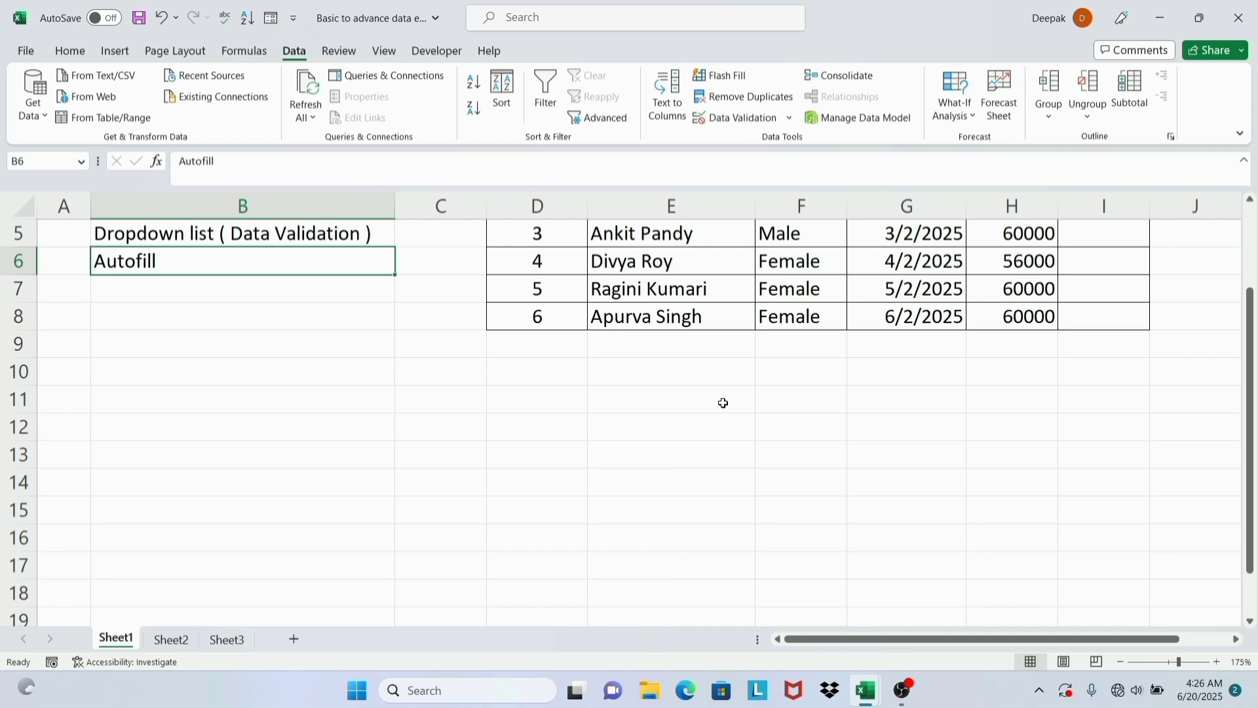
left_click(539, 375)
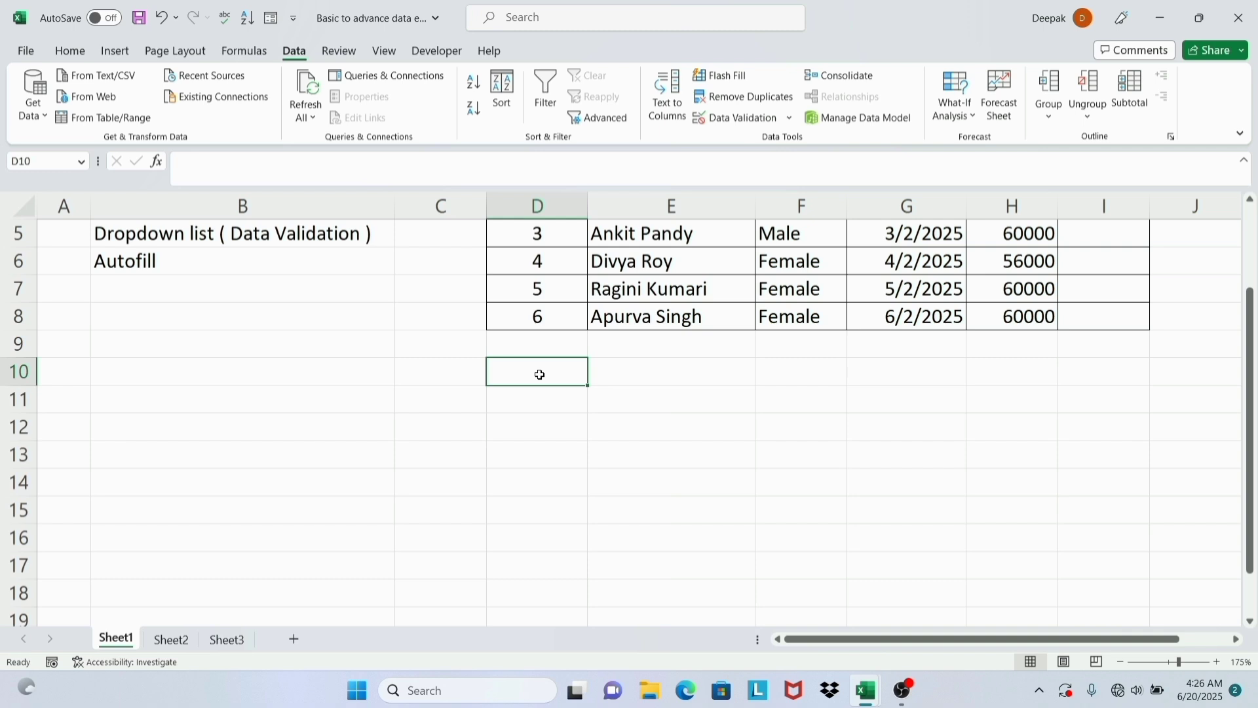
type("1")
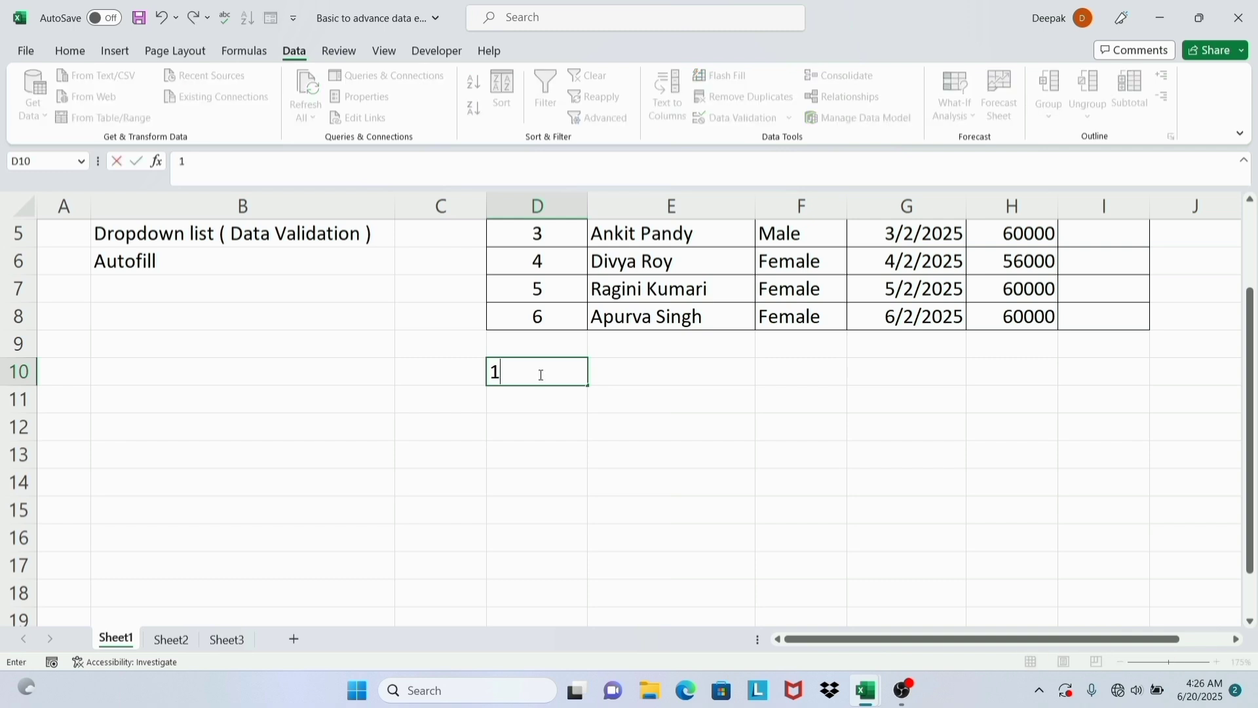
key("Return")
type("2")
key("Return")
key("Return")
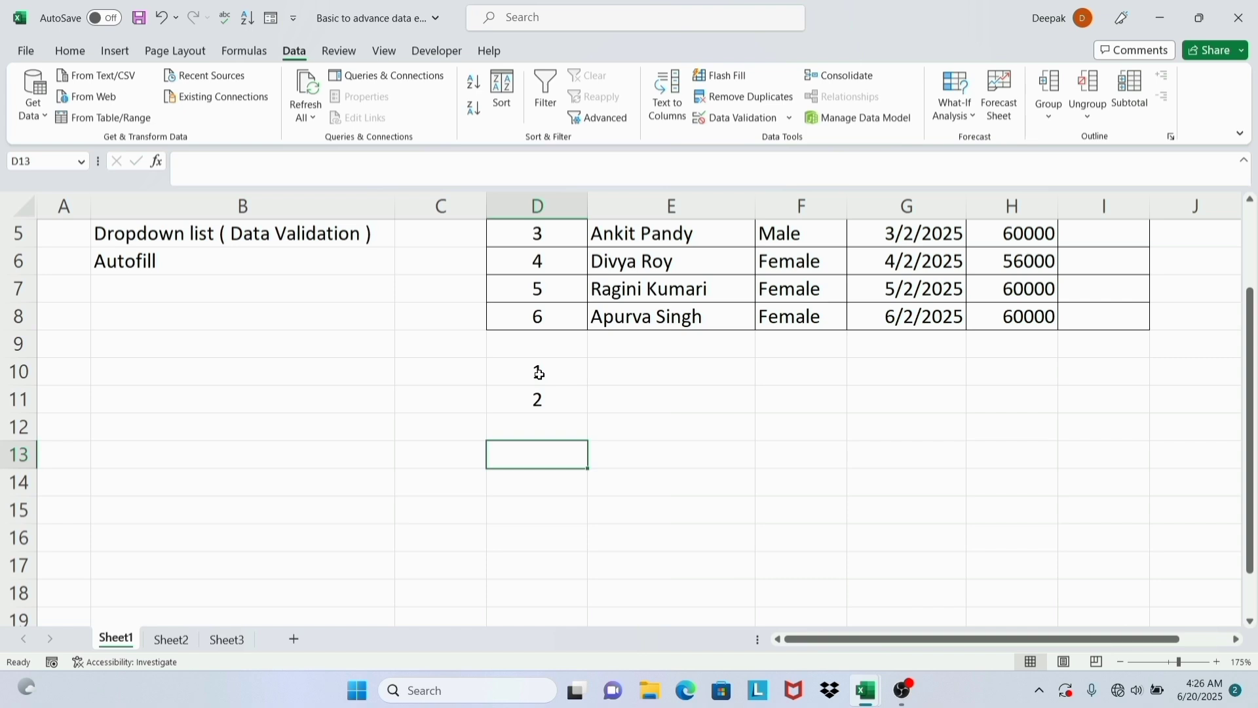
left_click_drag(551, 372, 551, 394)
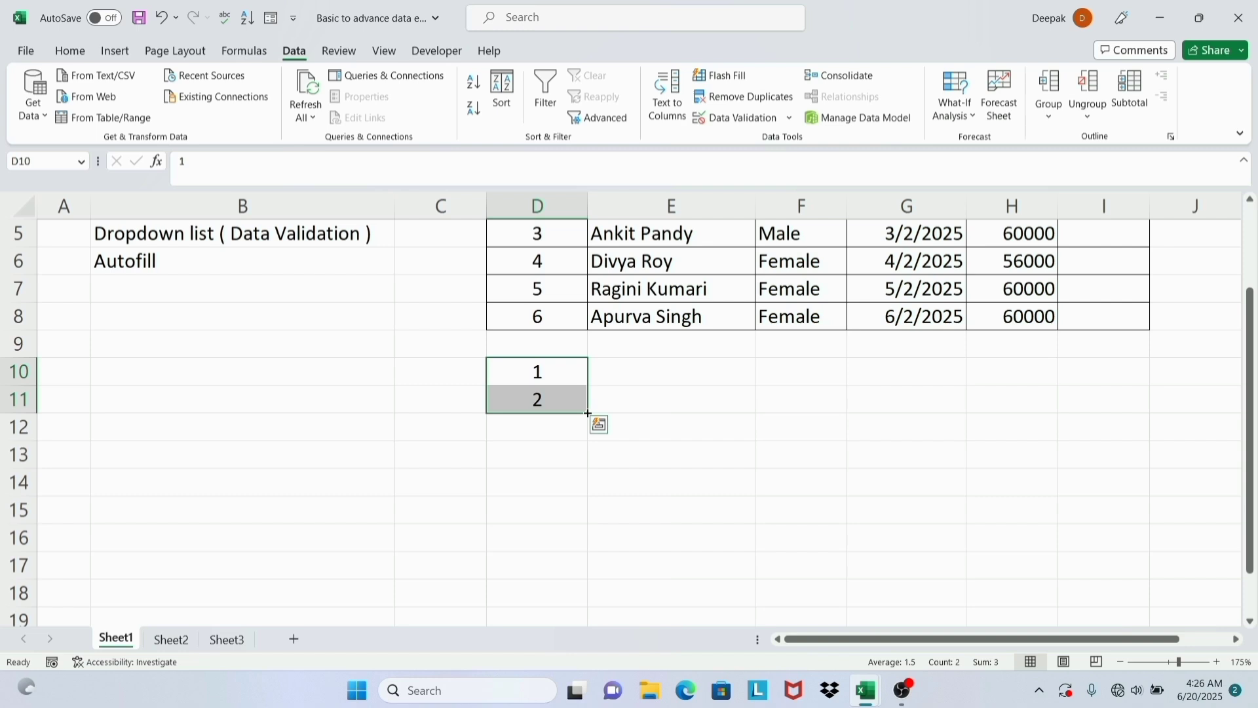
left_click_drag(588, 413, 592, 577)
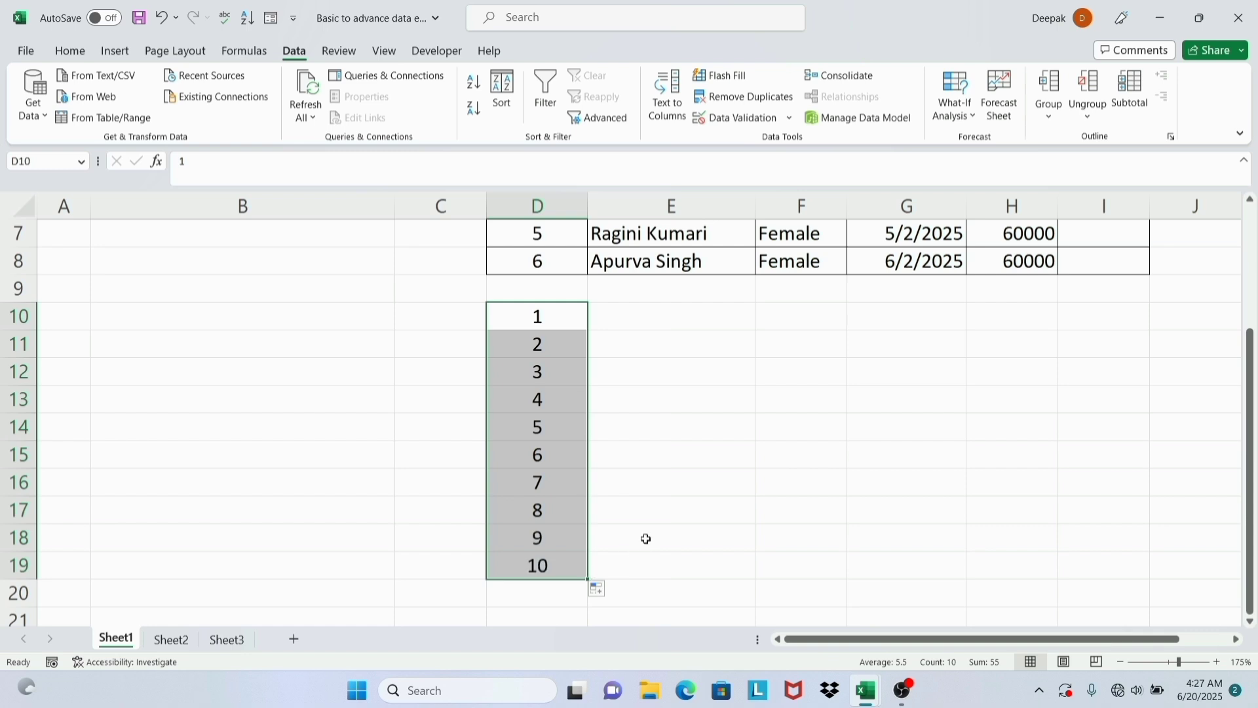
Enter january in E10 and autofill the month names down through december in E21.
left_click(711, 320)
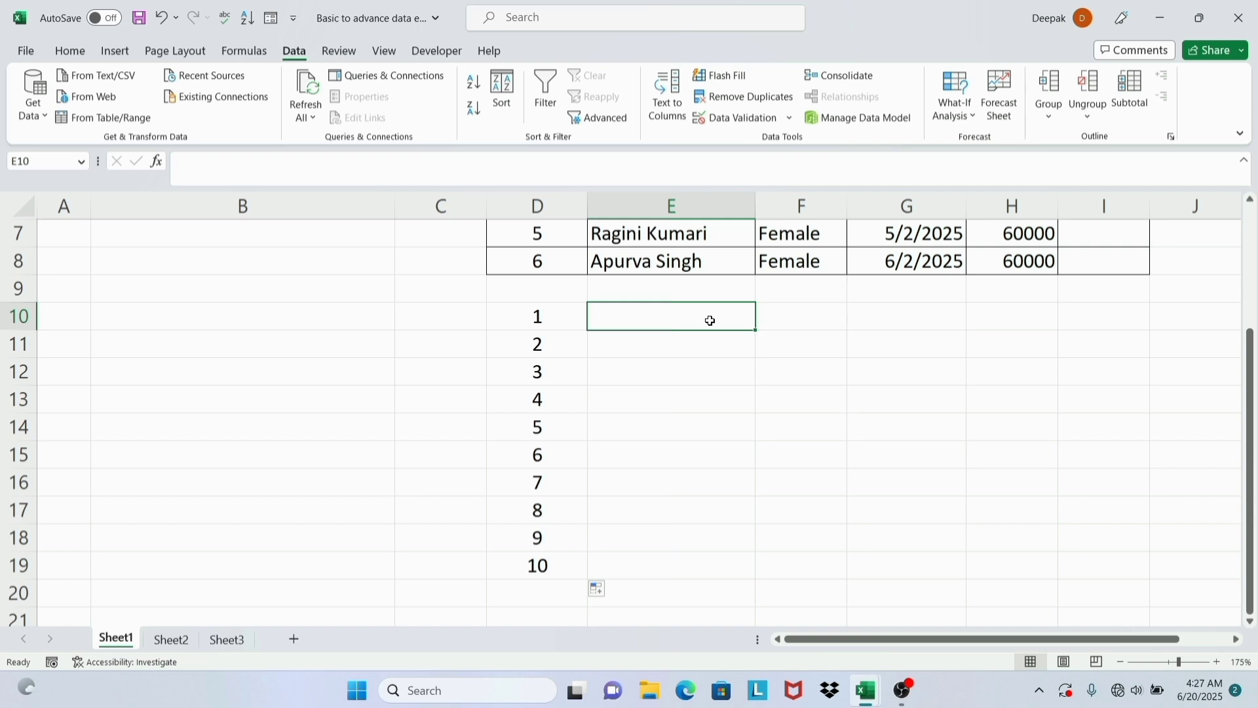
type("janua")
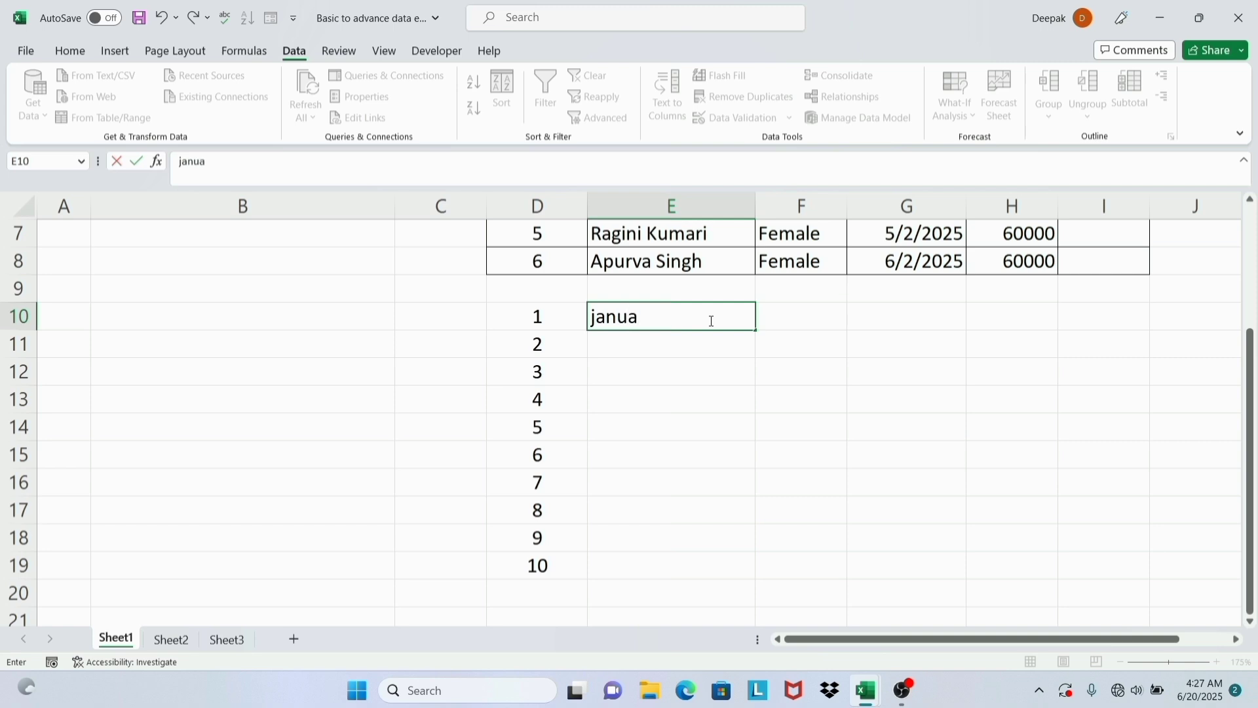
type("ry")
key("Return")
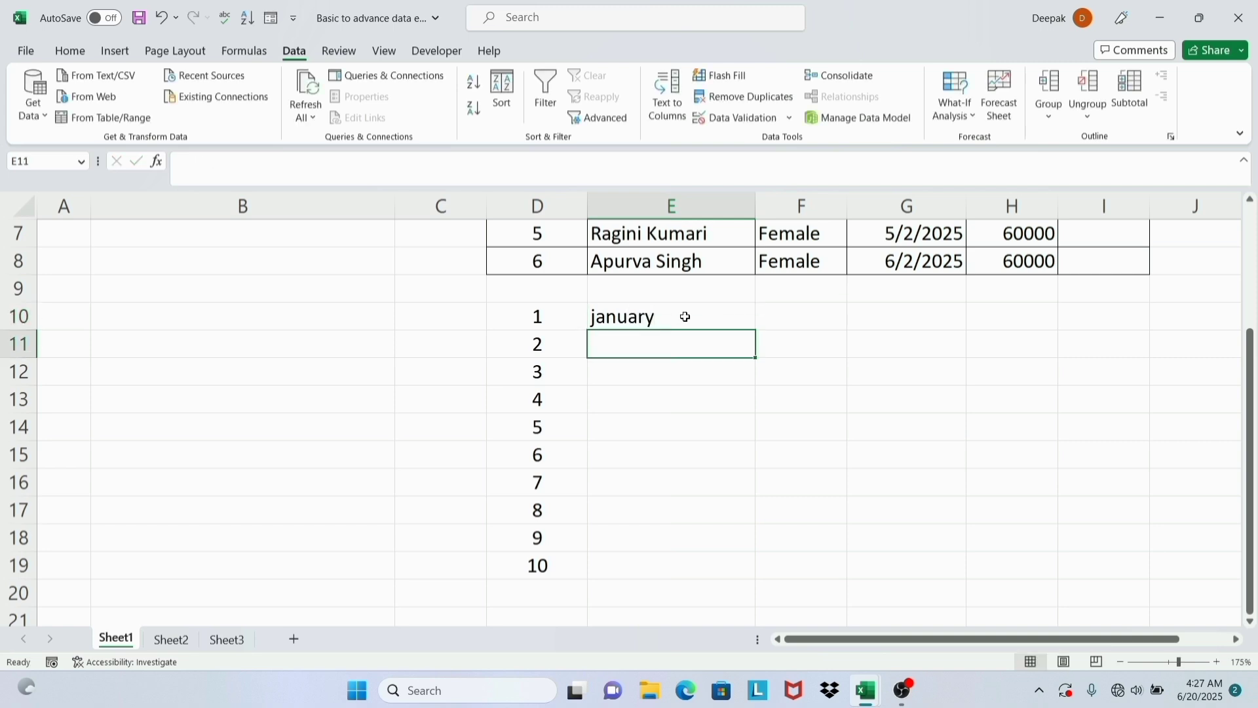
left_click(685, 317)
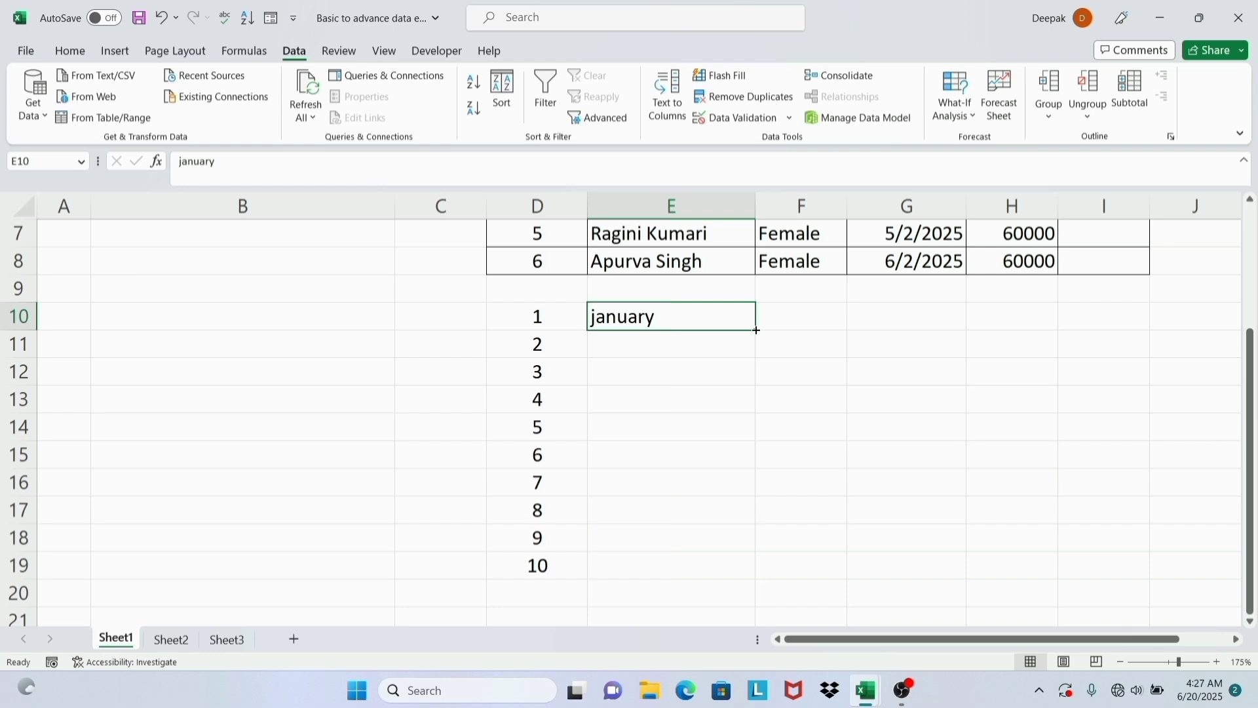
left_click_drag(757, 330, 746, 623)
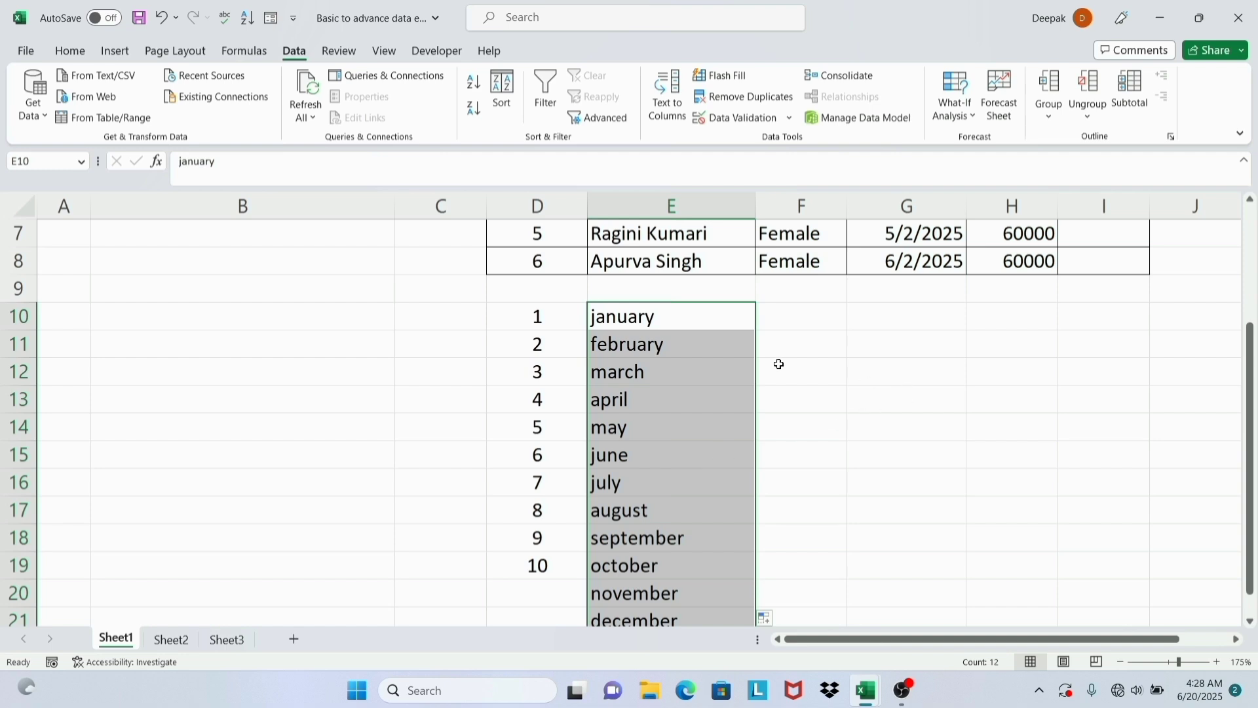
Enter Sunday in G10 and autofill the weekday names down through Saturday in G16.
left_click(903, 316)
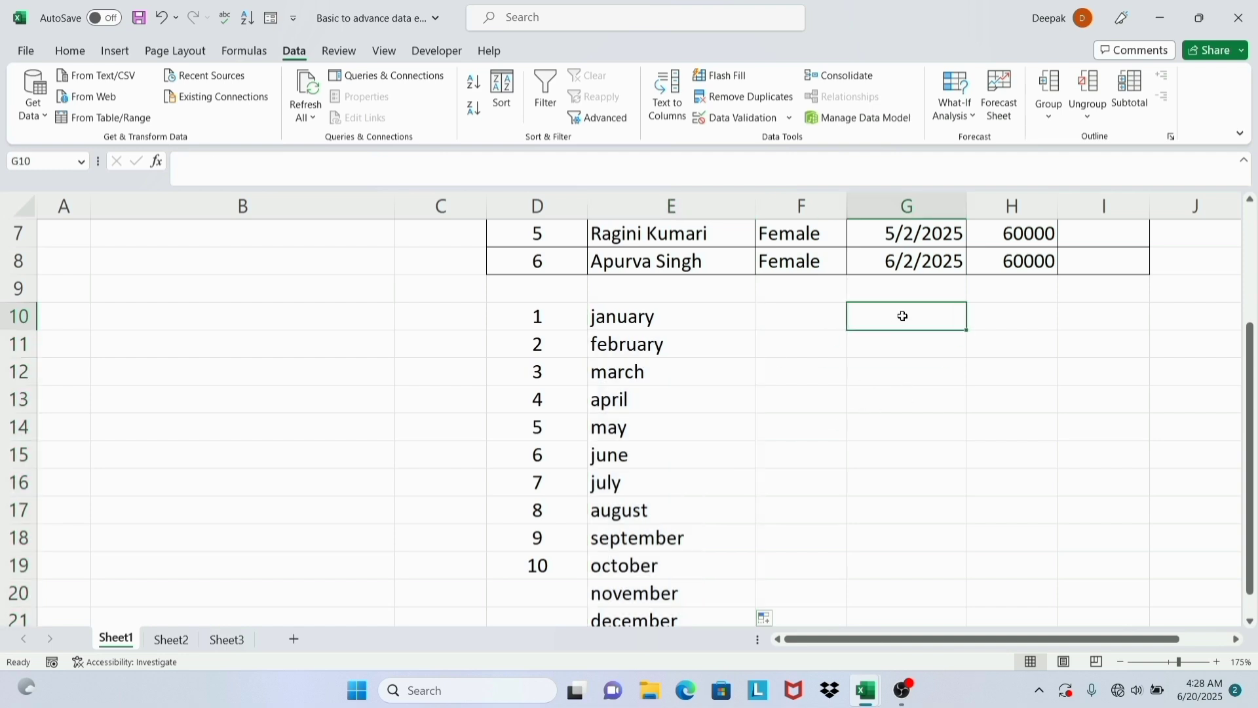
type("sunday")
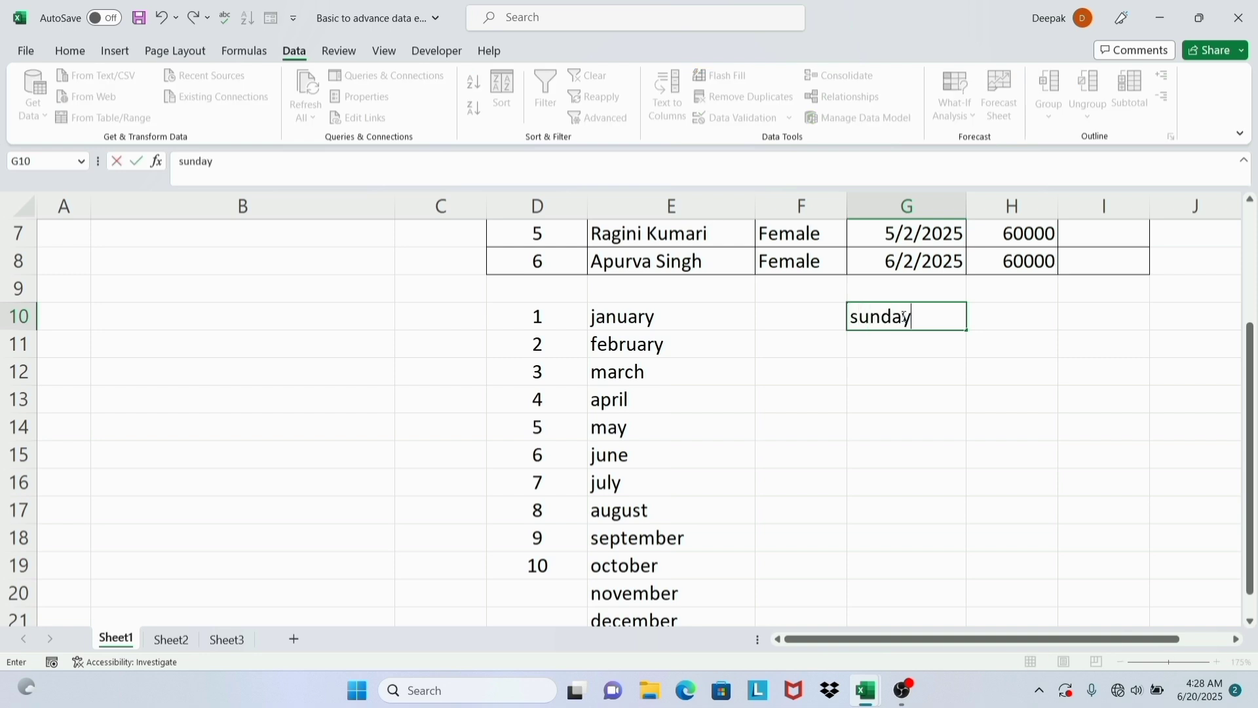
key("Return")
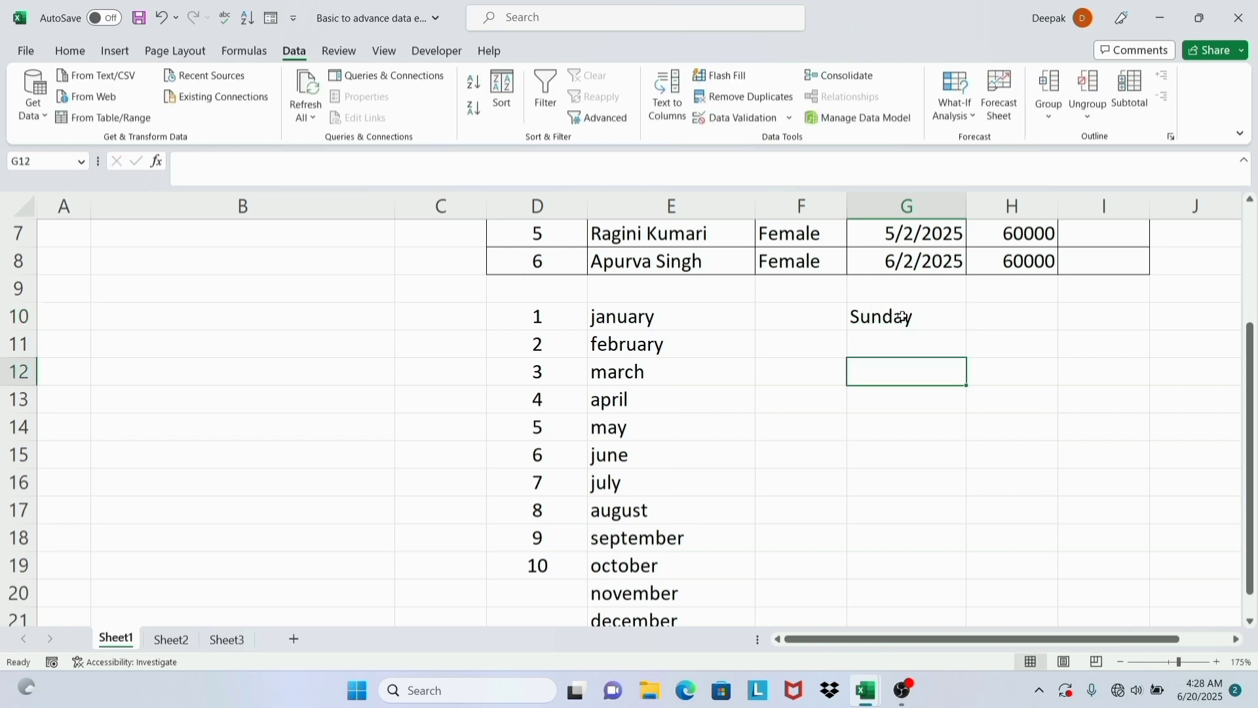
left_click(924, 316)
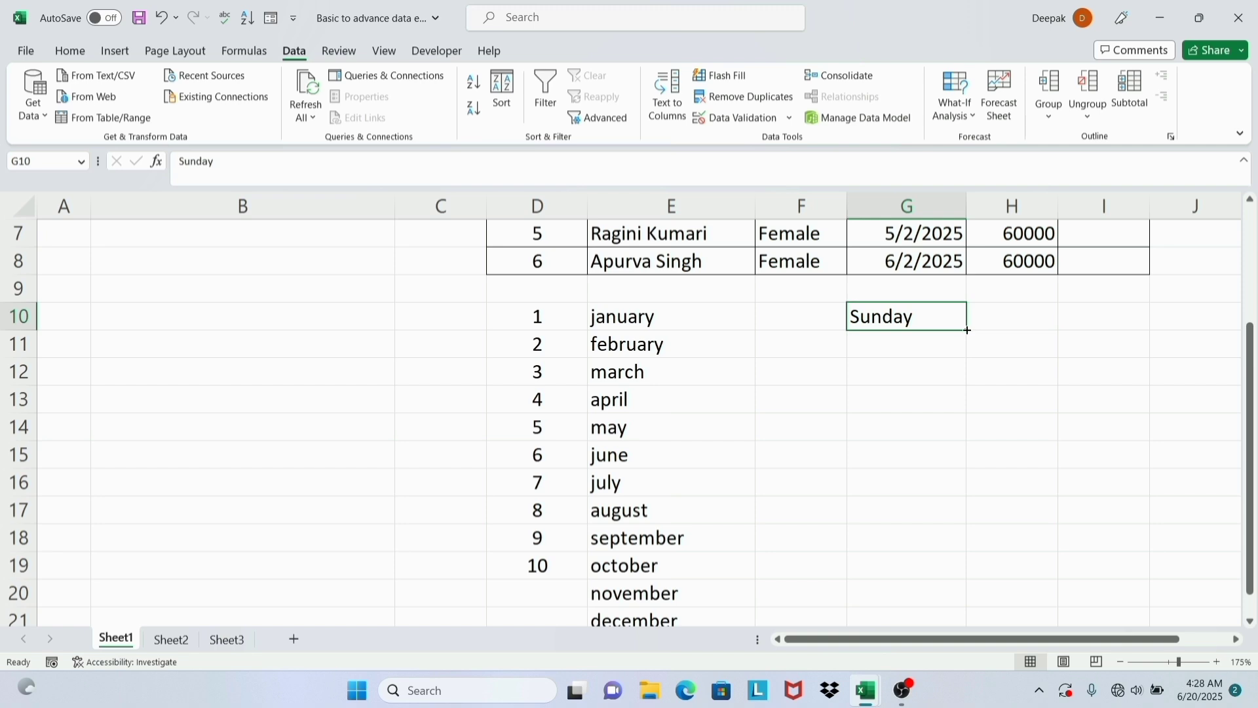
left_click_drag(967, 331, 966, 488)
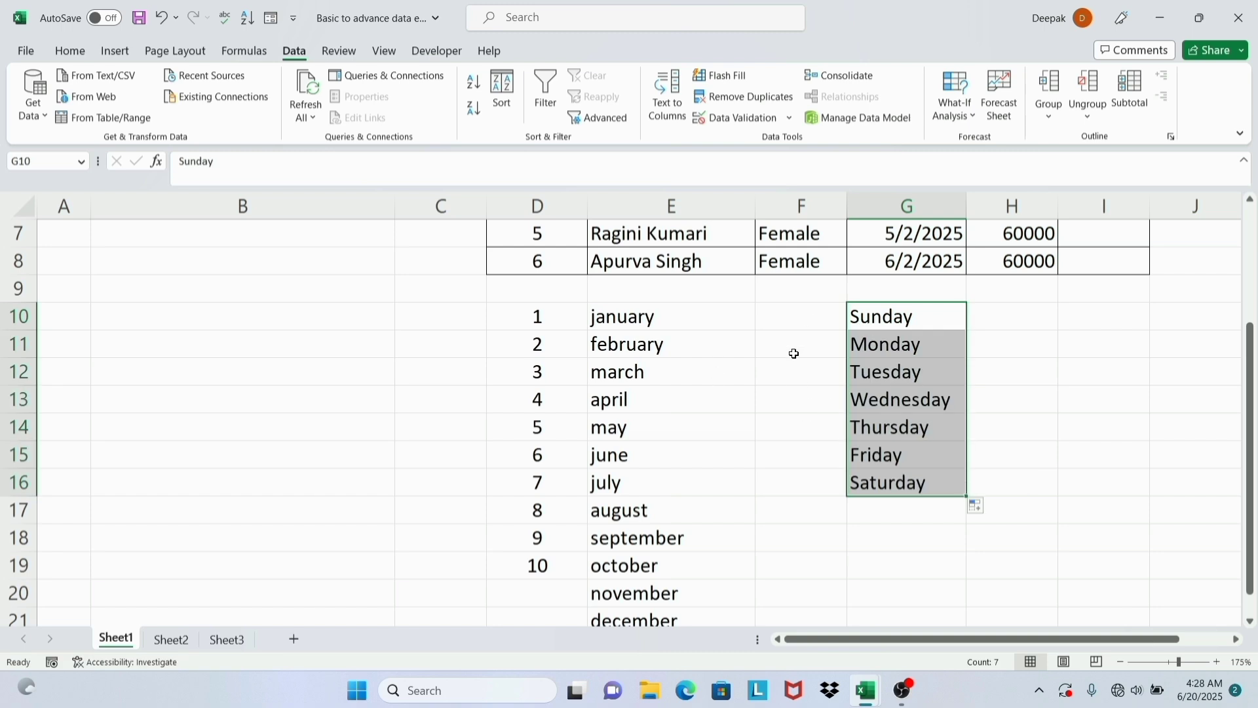
left_click(1113, 463)
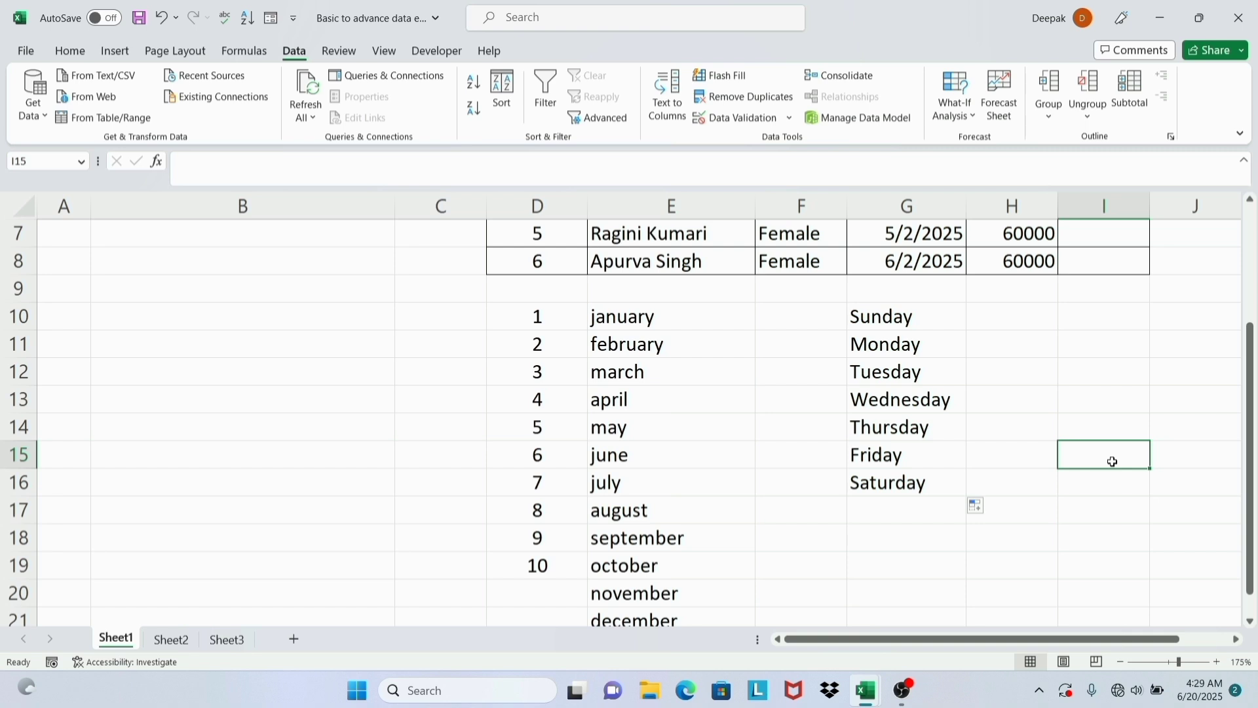
Enter 2 and 4 in F10 and F11 and autofill the even-number series down to 20 in F19.
left_click(806, 316)
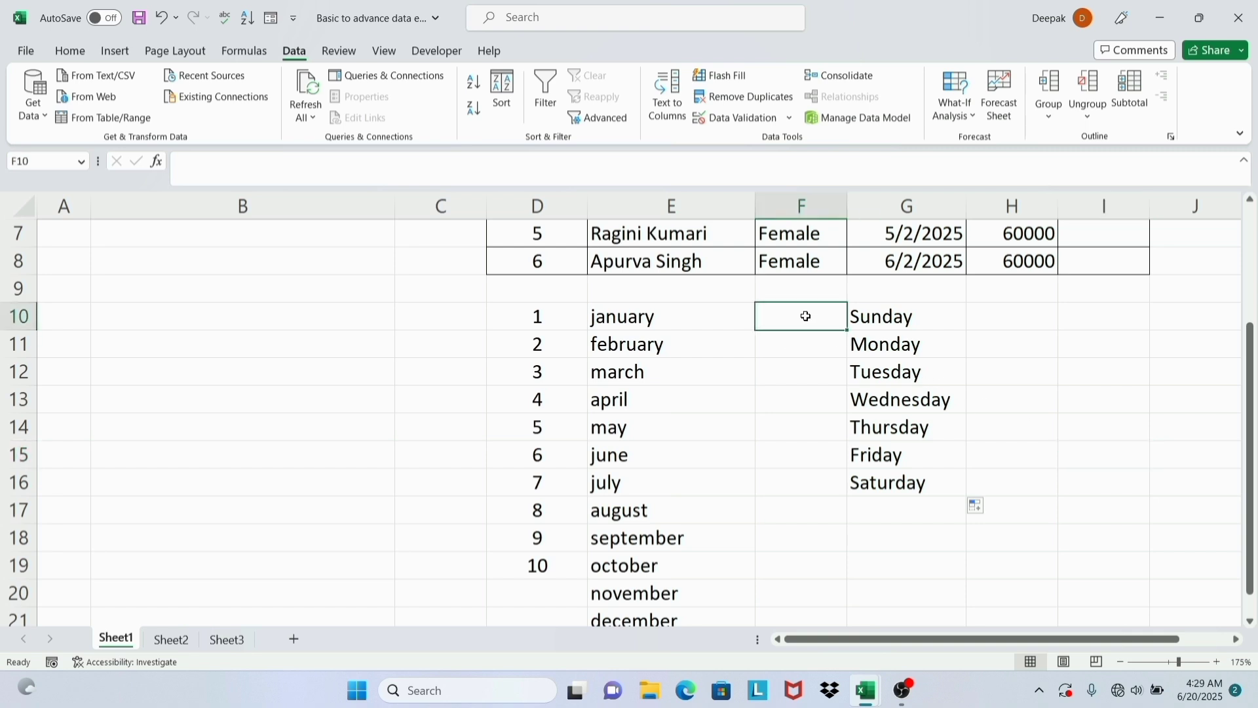
type("2")
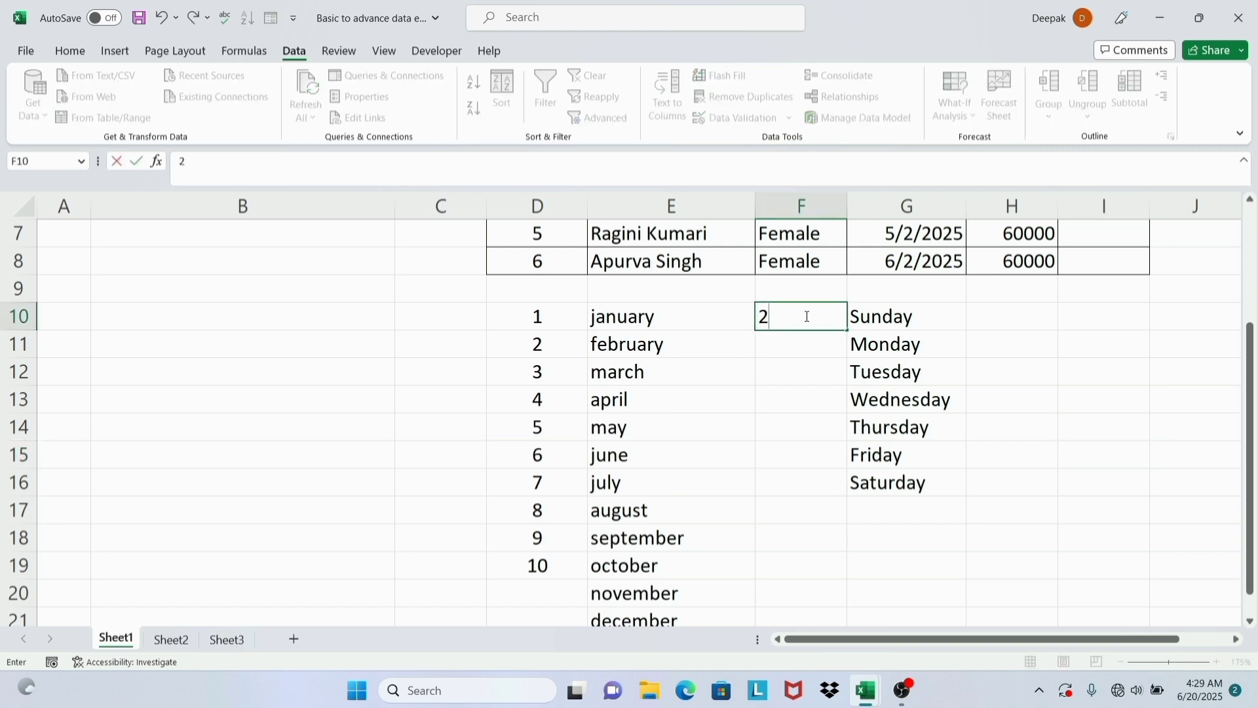
key("Return")
key("Return")
left_click(787, 344)
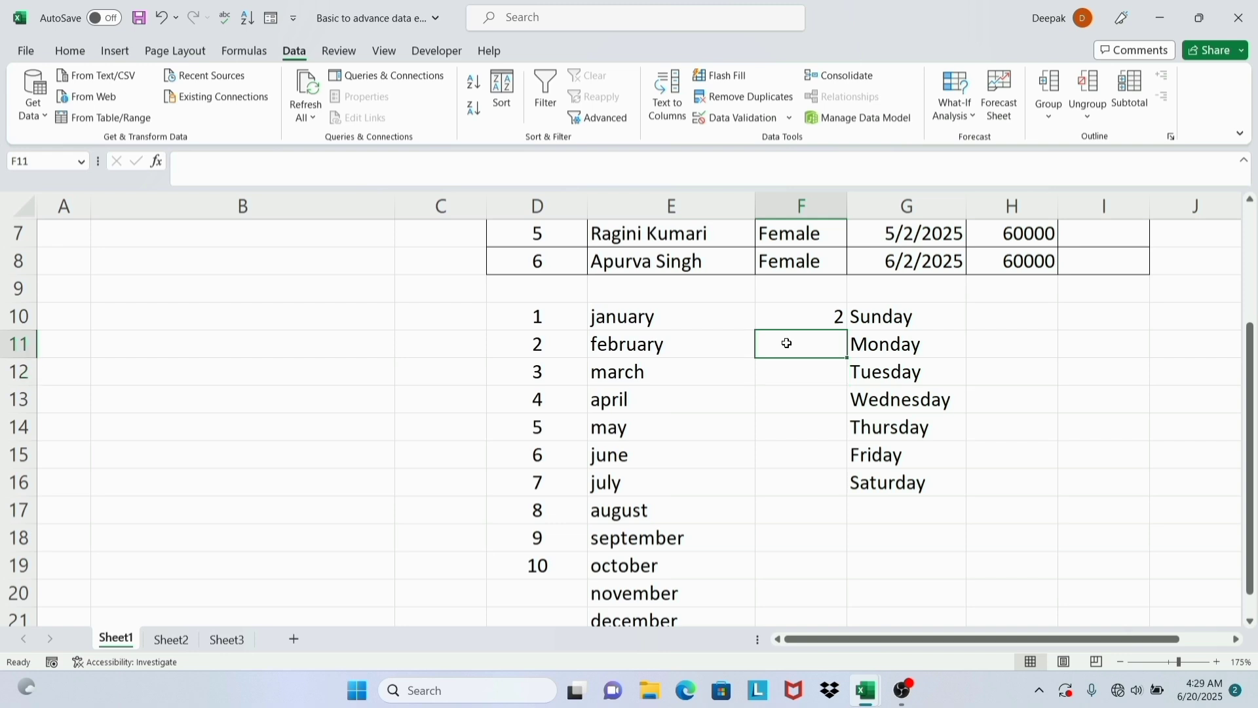
type("4")
key("Return")
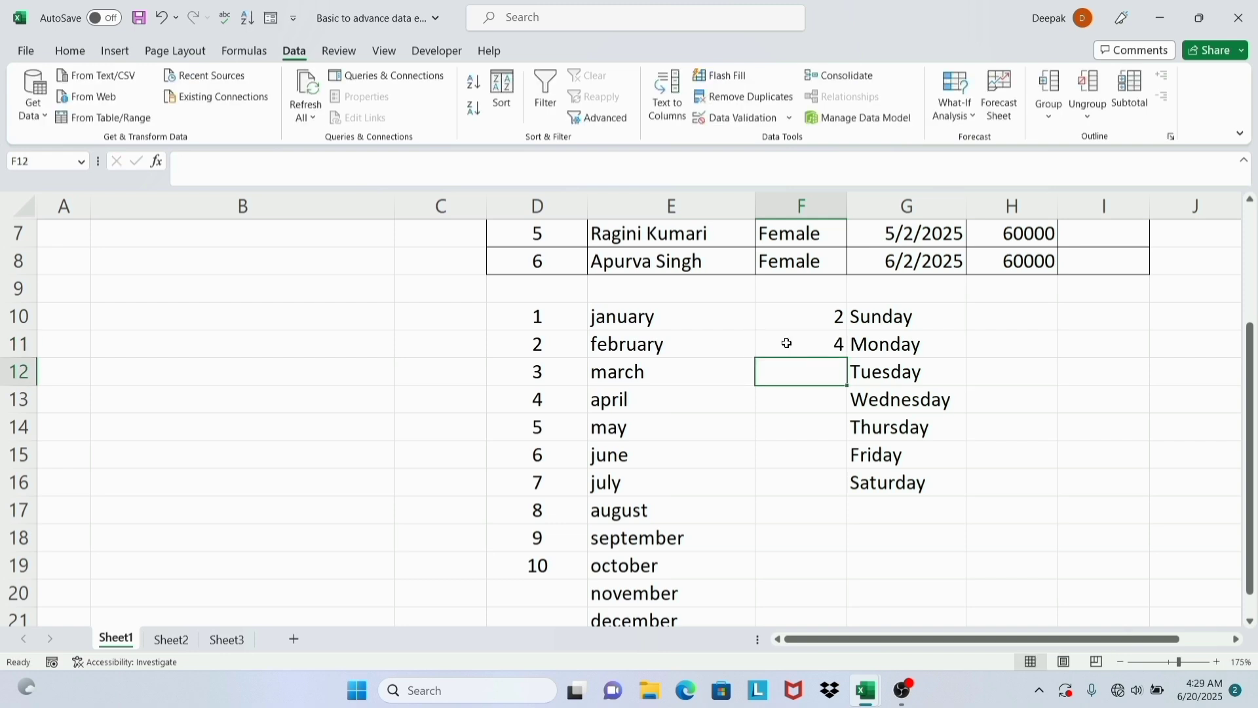
left_click(813, 316)
left_click_drag(811, 325, 811, 341)
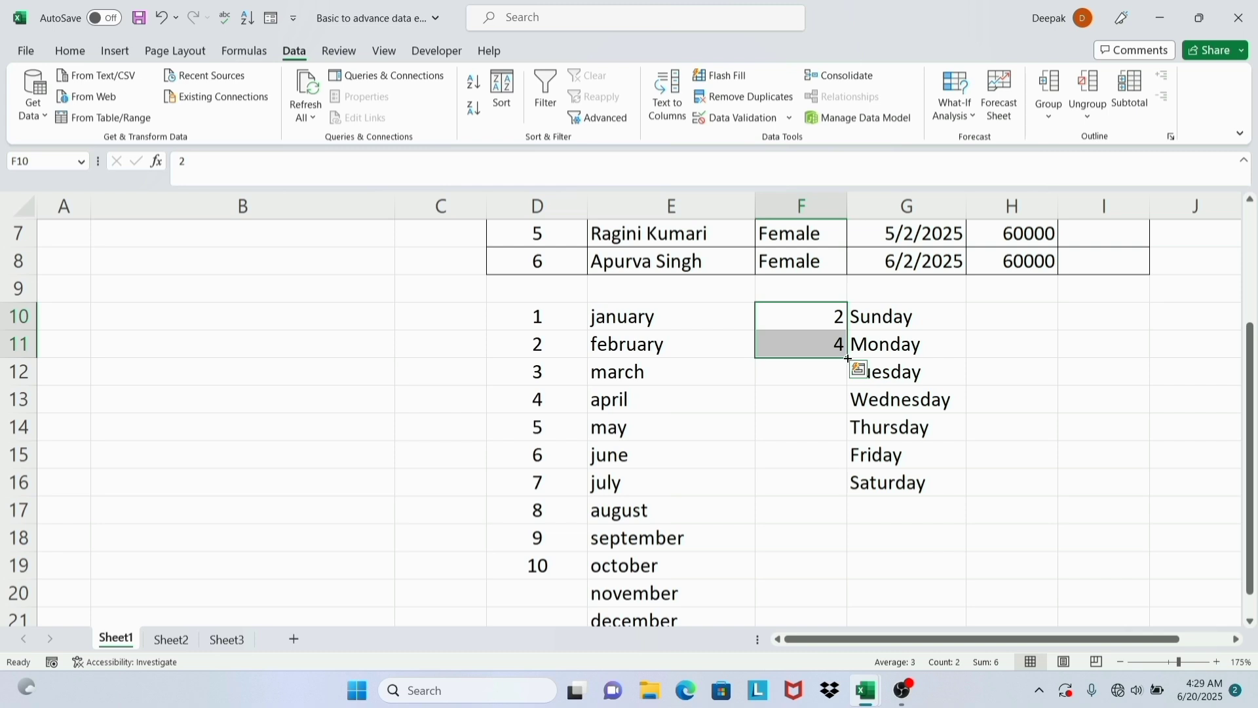
left_click_drag(847, 358, 827, 571)
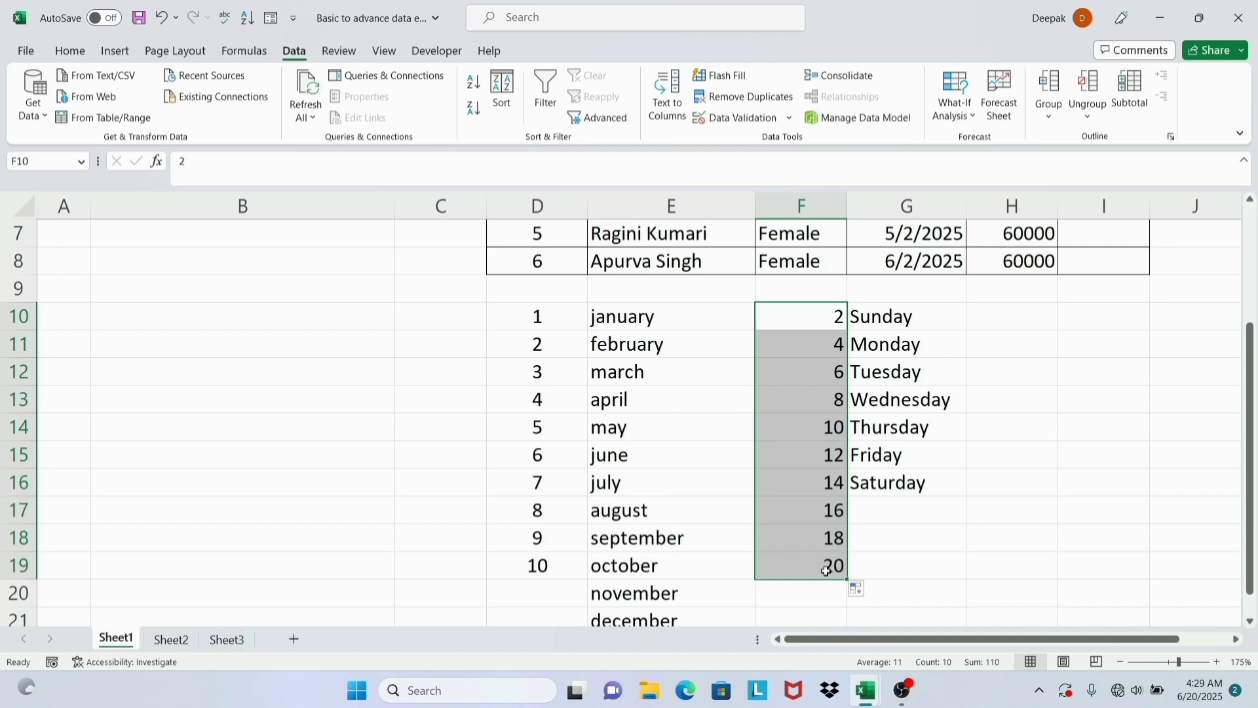
left_click(1044, 549)
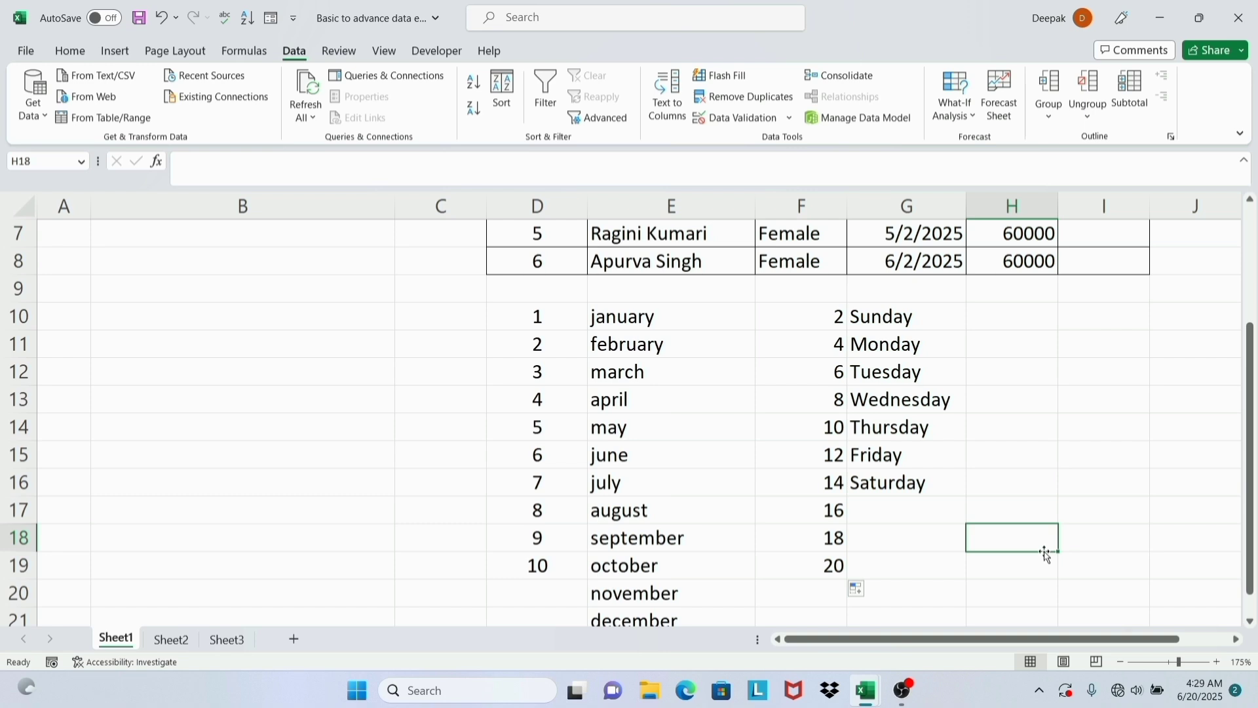
Switch to Sheet2 with the data formatting and clarity section.
scroll(355, 554, "up", 2)
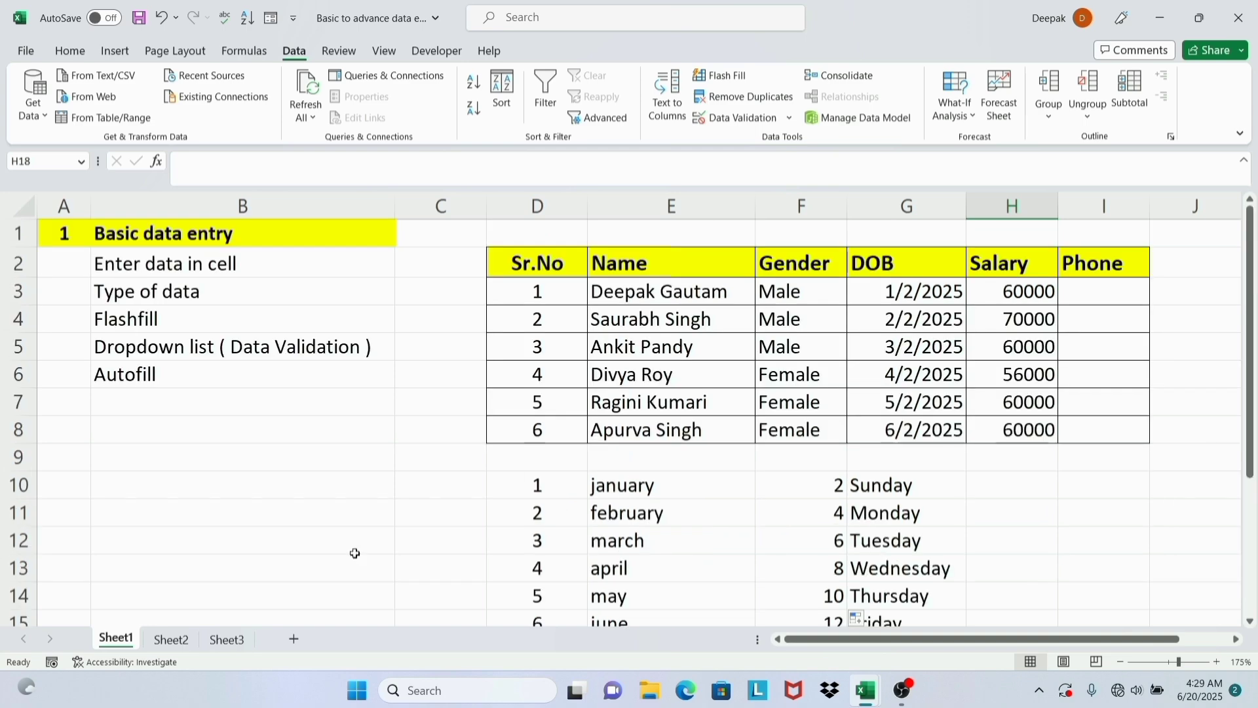
left_click(176, 641)
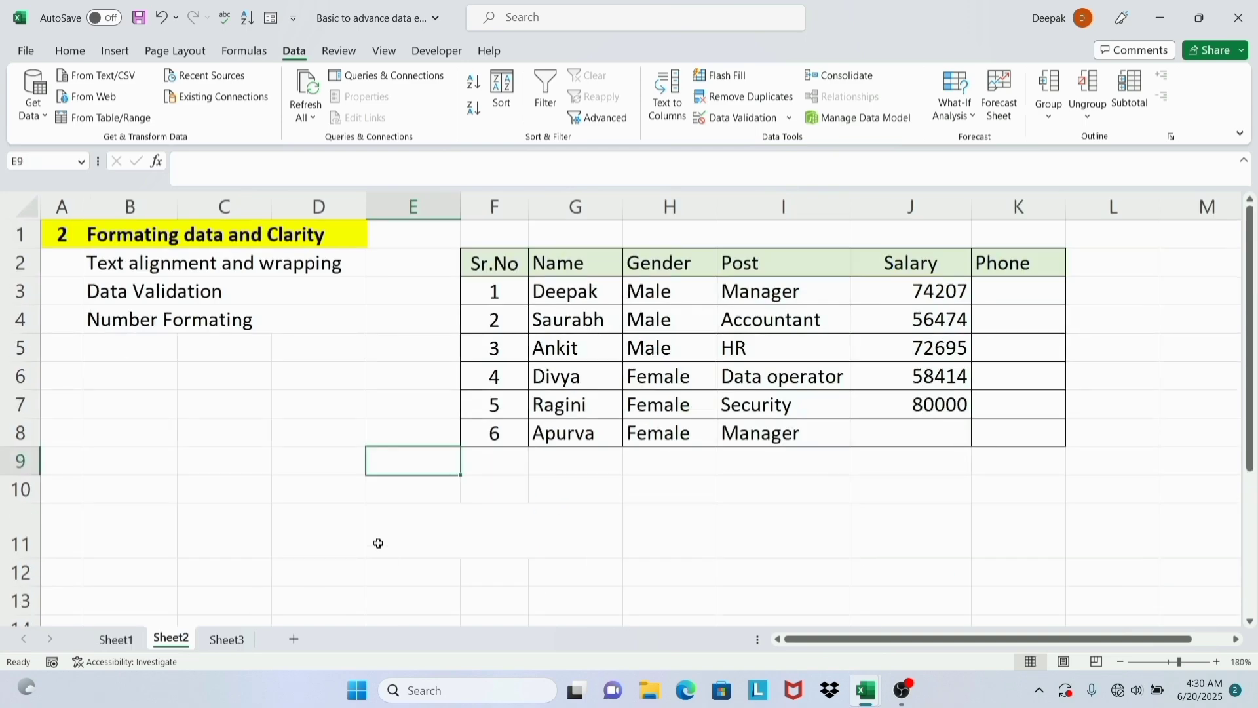
Enter the text excel bazar in the merged cell E11 below the employee table.
left_click(207, 248)
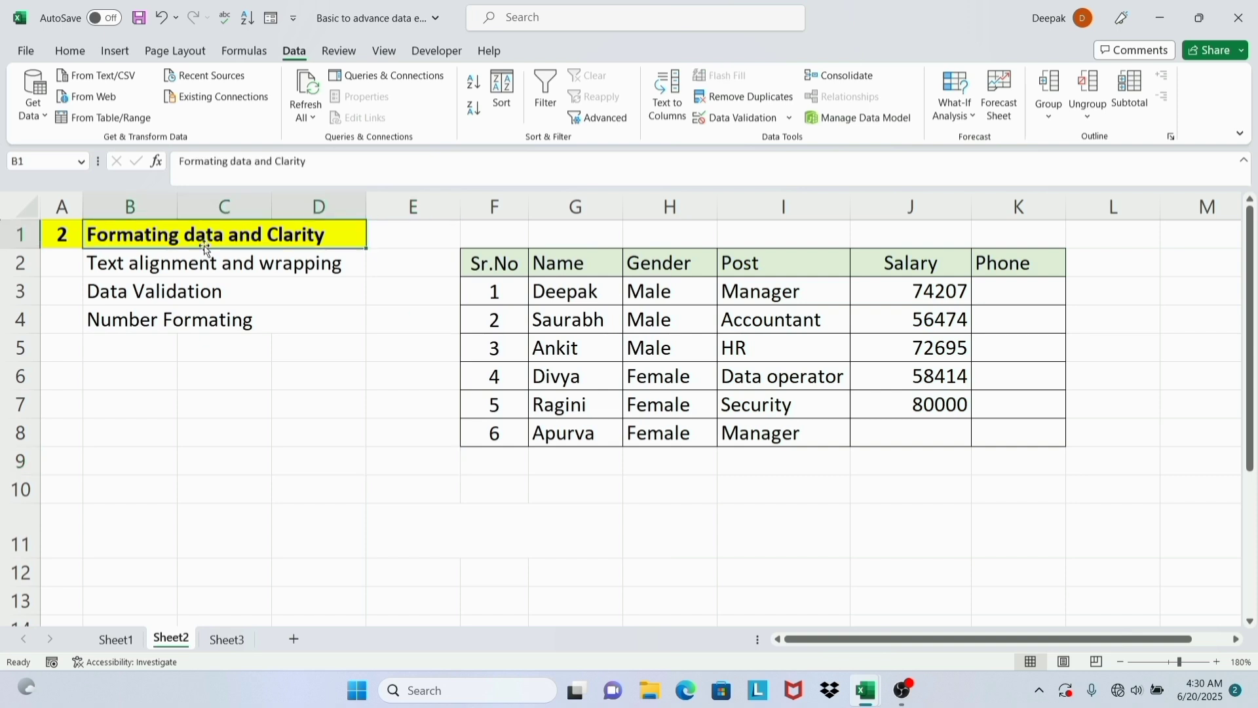
left_click(164, 269)
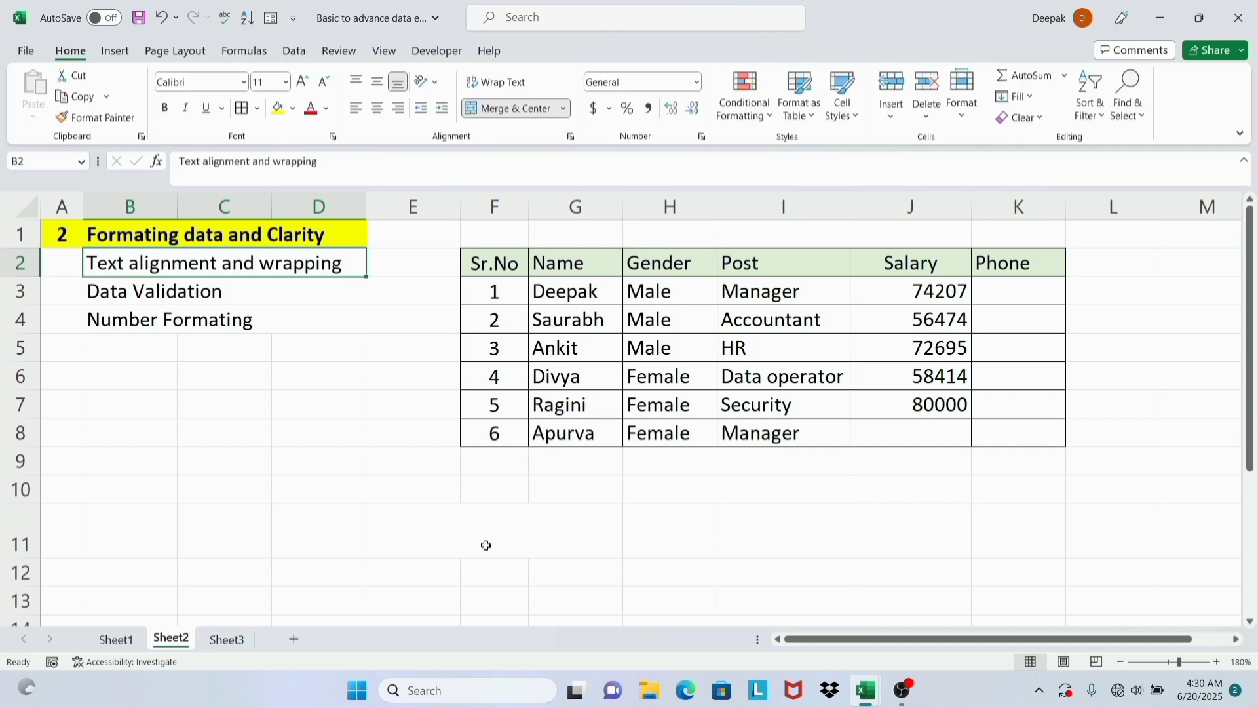
left_click(482, 544)
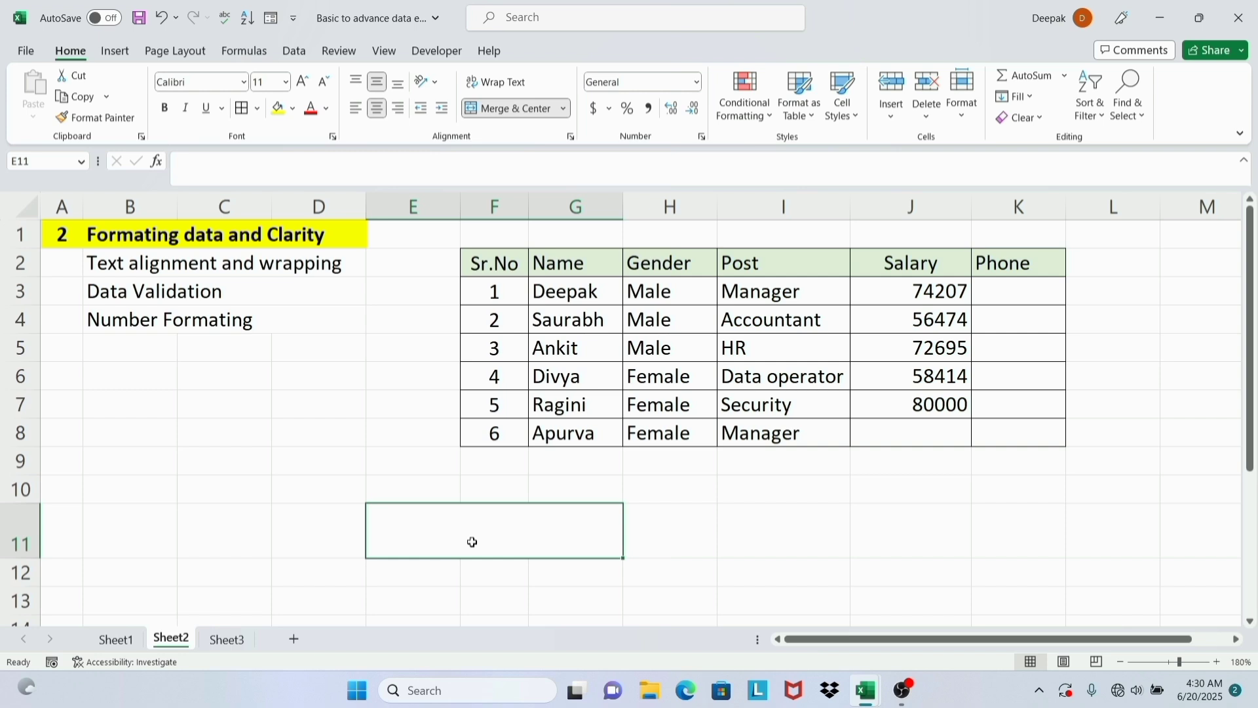
type("exc")
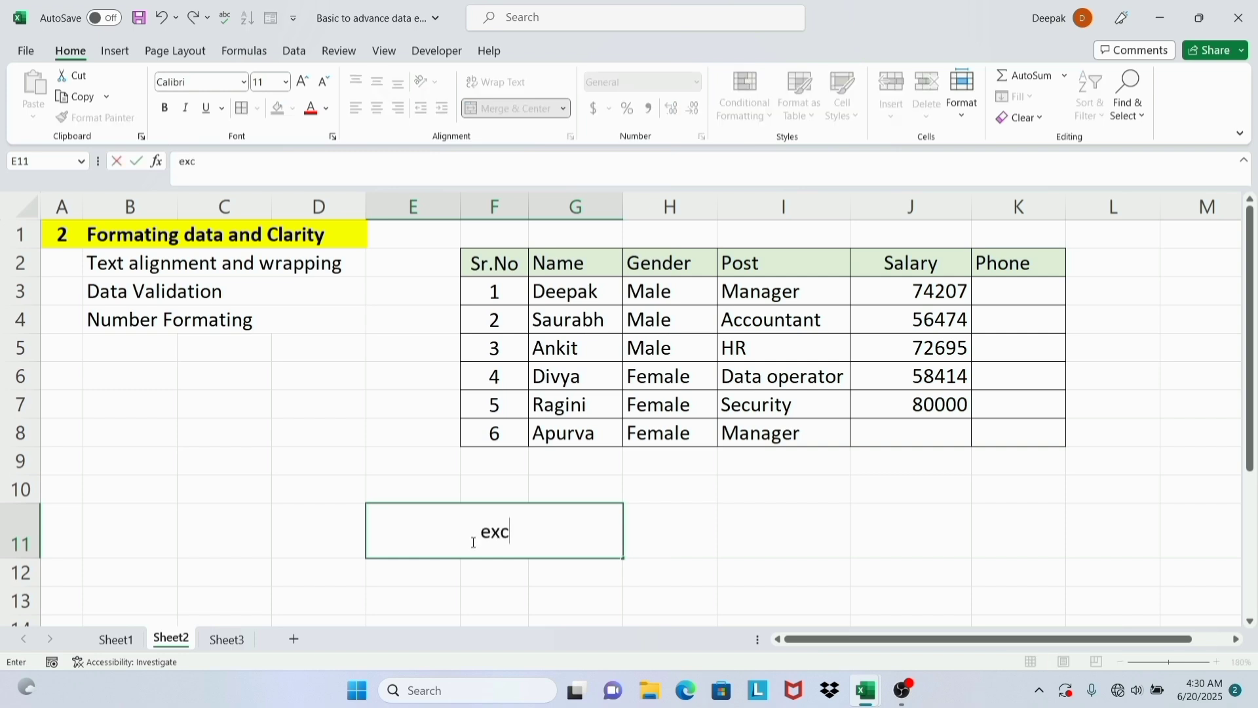
type("el bazar")
key("Return")
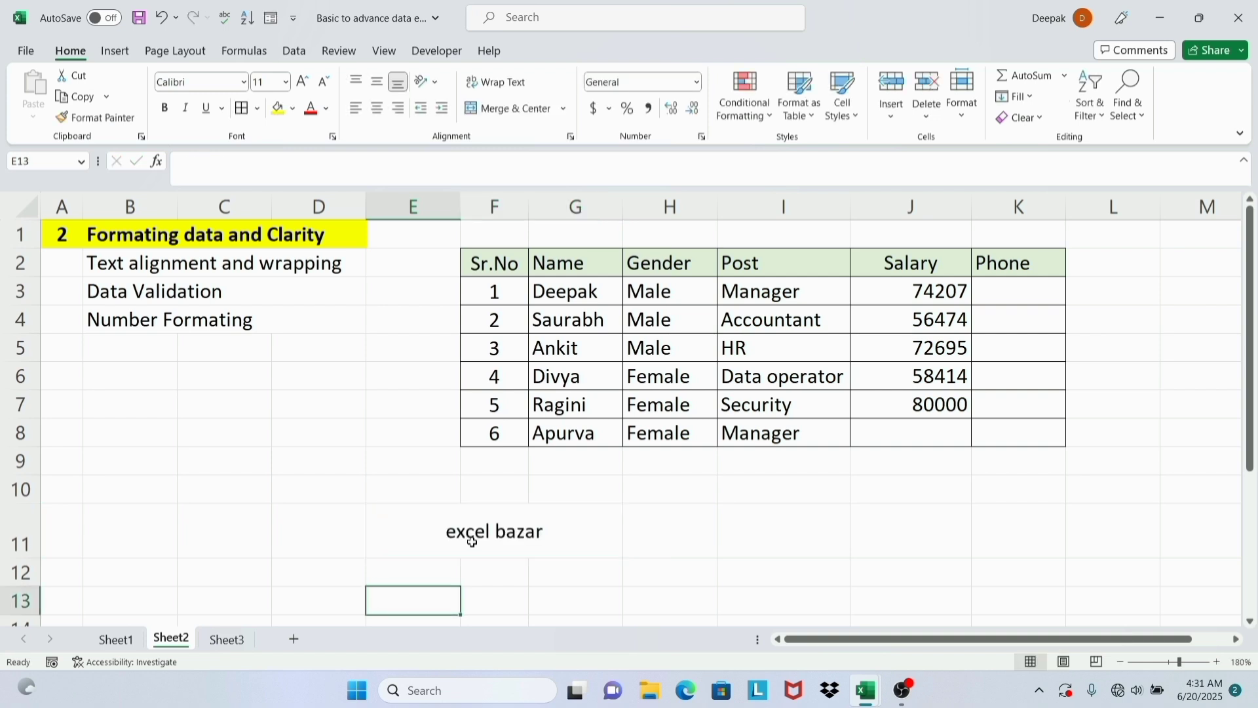
Align the excel bazar text left, then right, and vertically to the bottom and finally the top of merged cell E11.
left_click(489, 538)
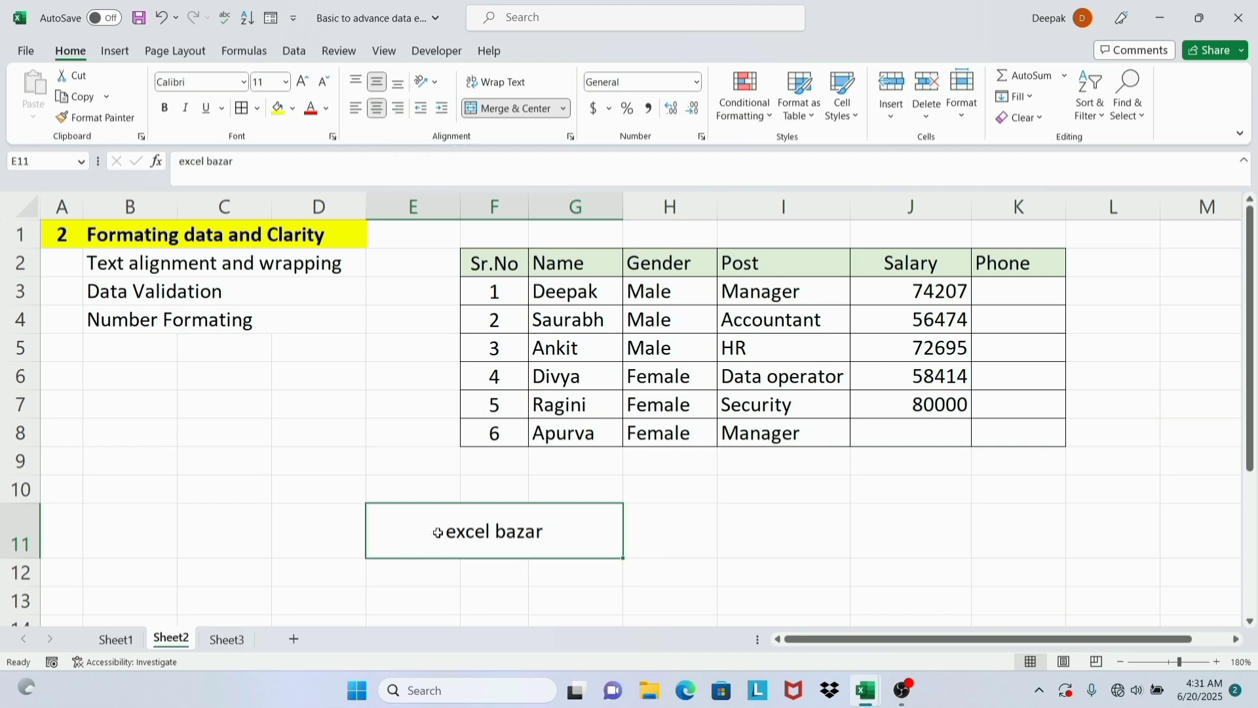
left_click(356, 110)
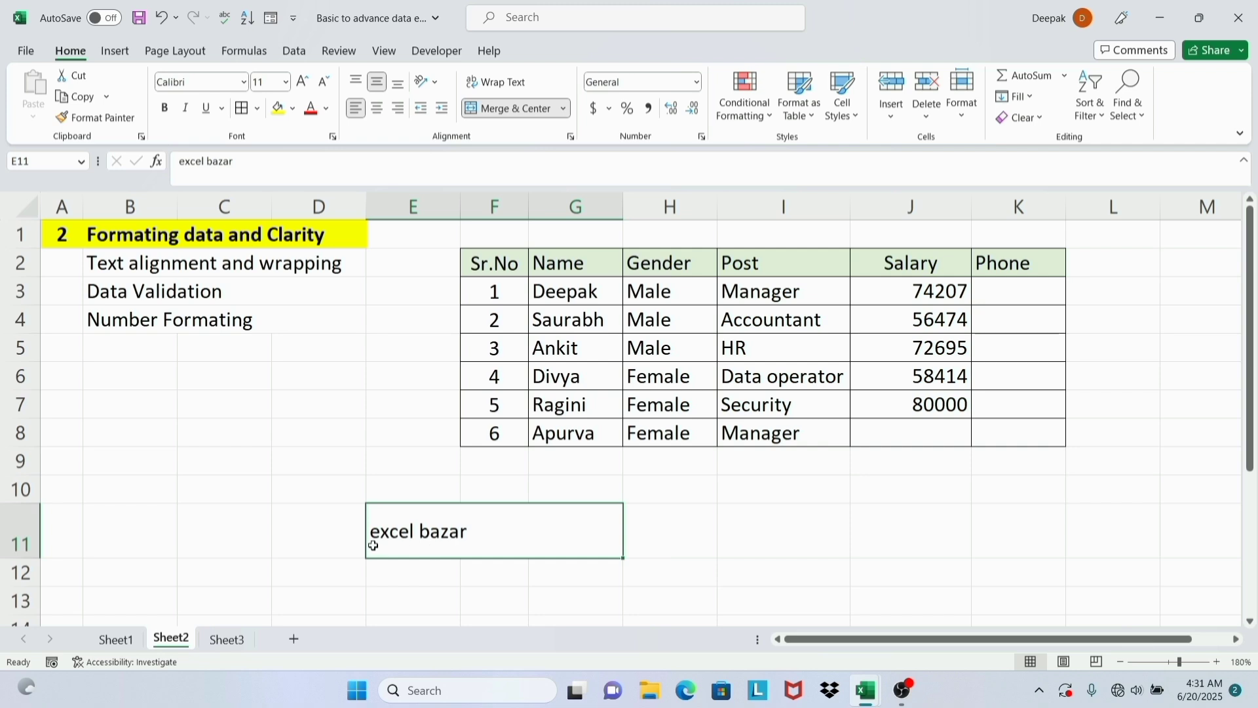
left_click(398, 109)
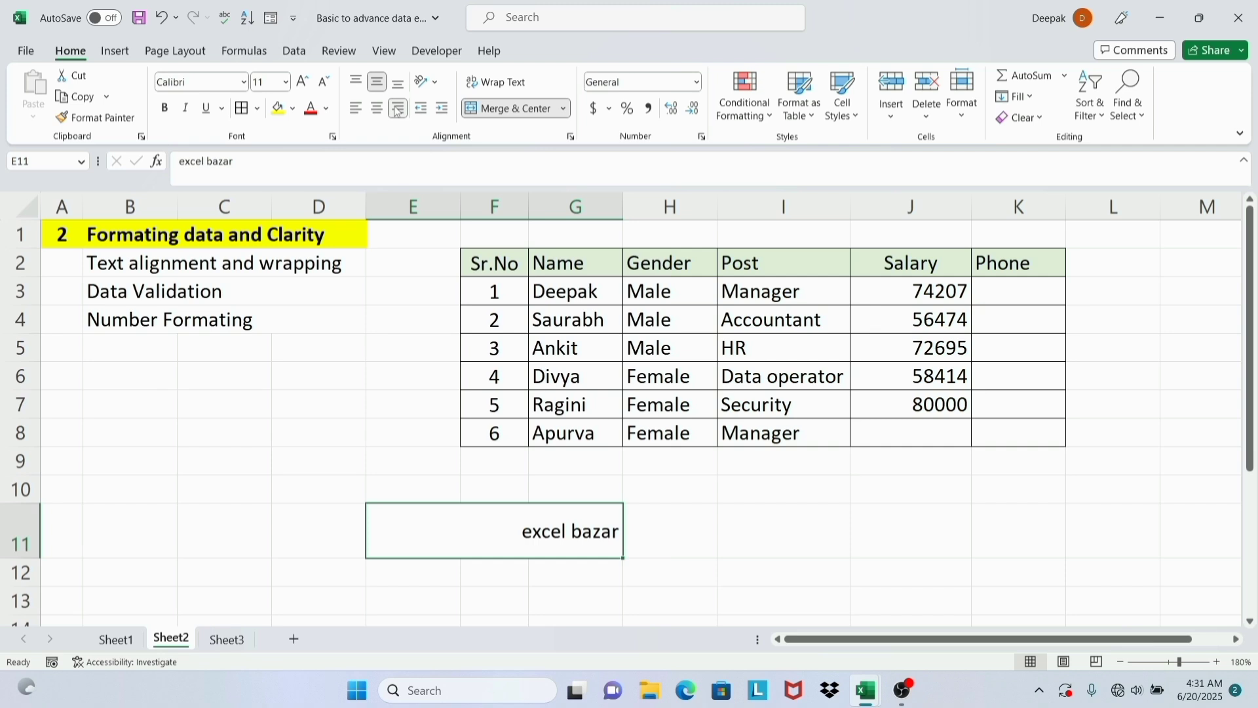
left_click(399, 83)
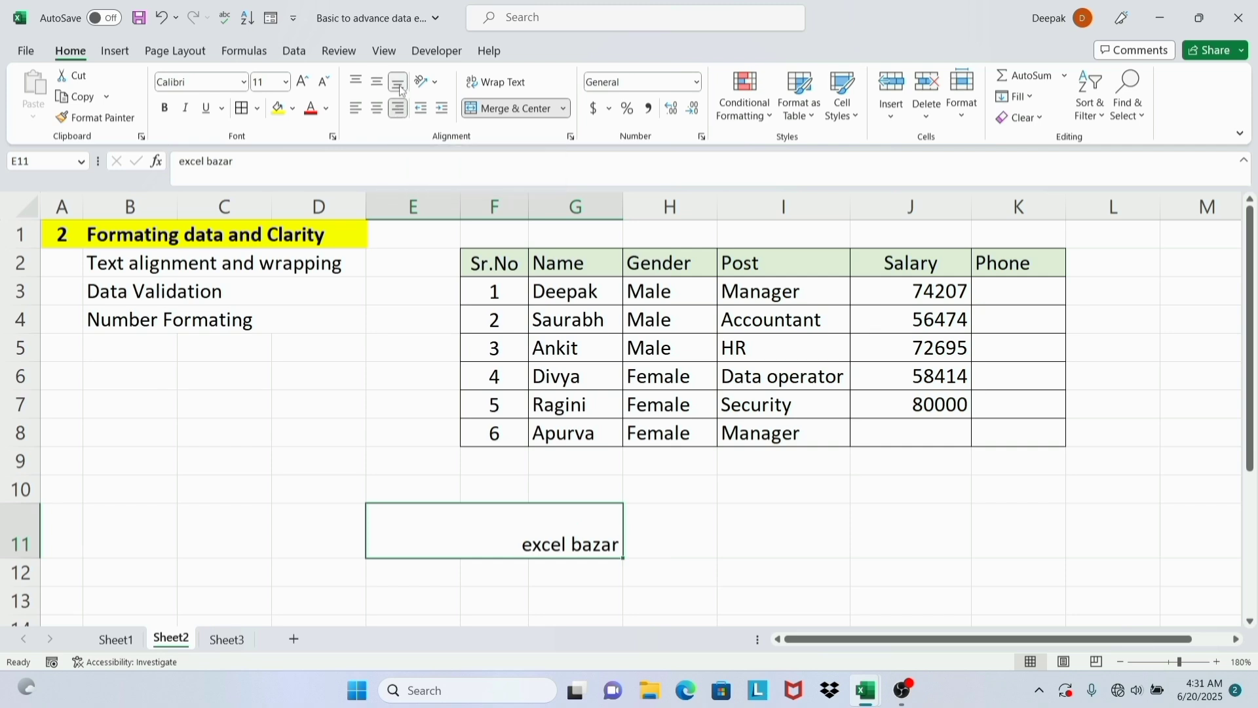
left_click(357, 82)
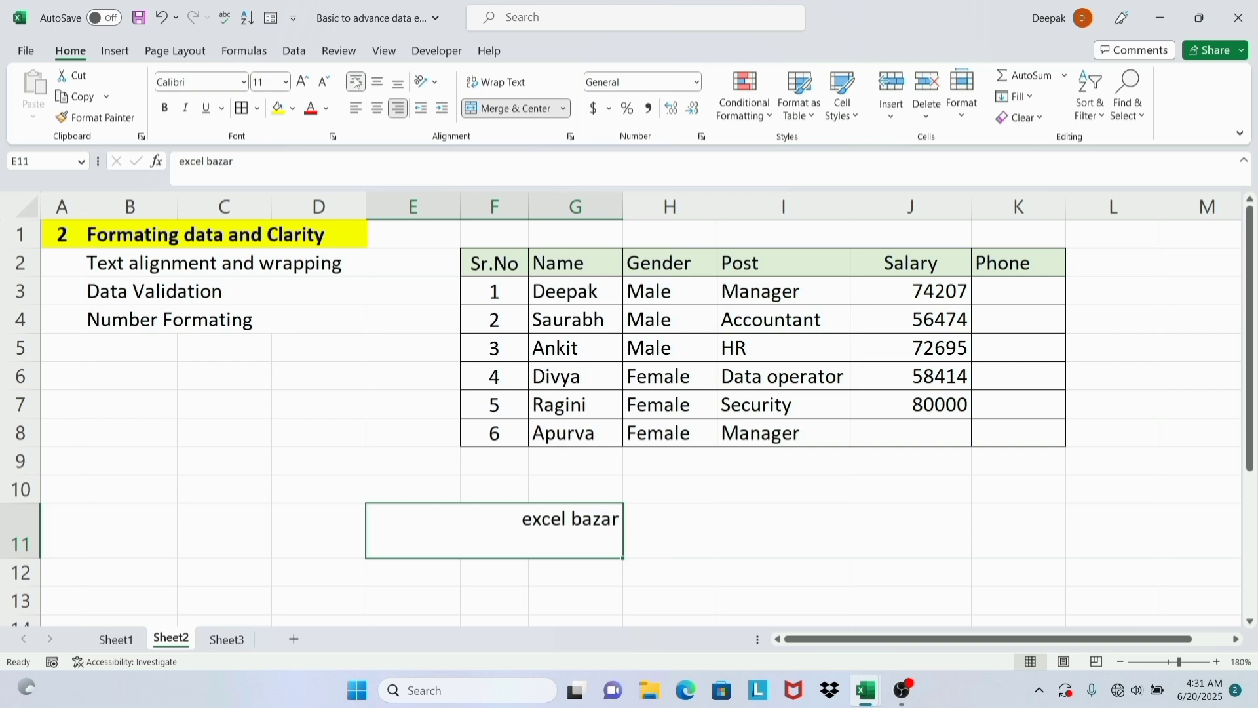
Enter a "my name is" sentence with a first name in C11 and wrap its text within the cell.
left_click(318, 269)
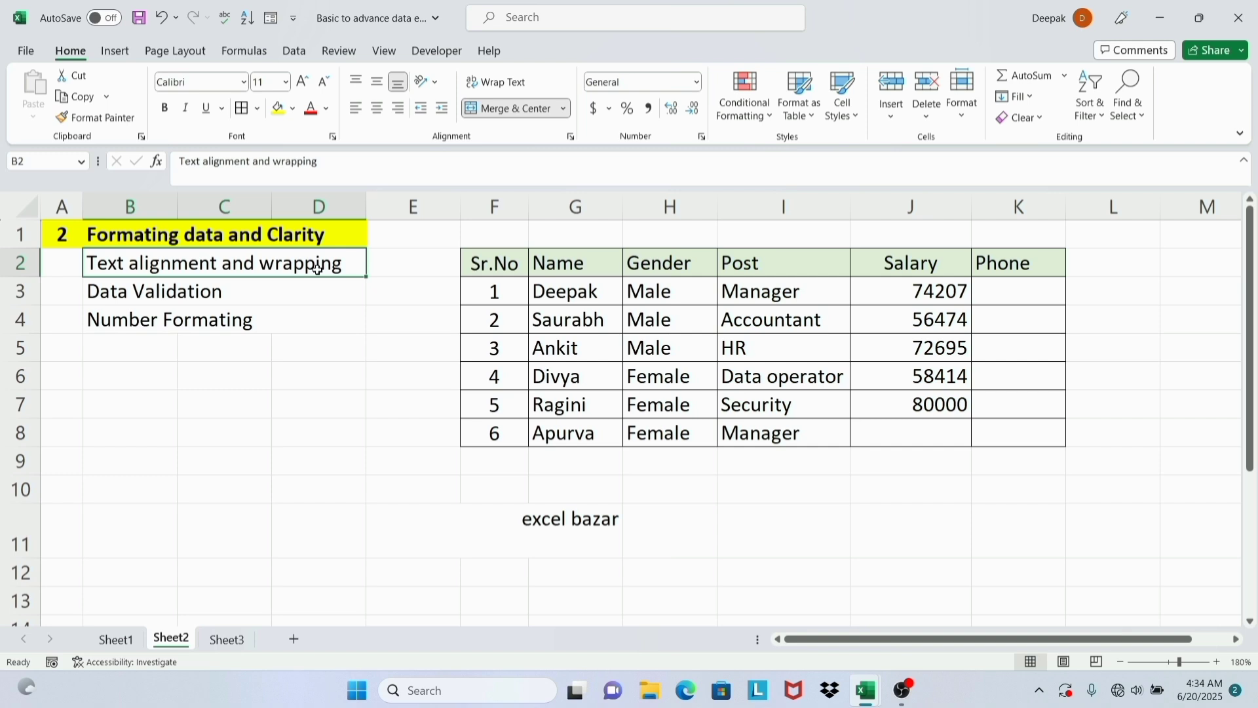
left_click(231, 513)
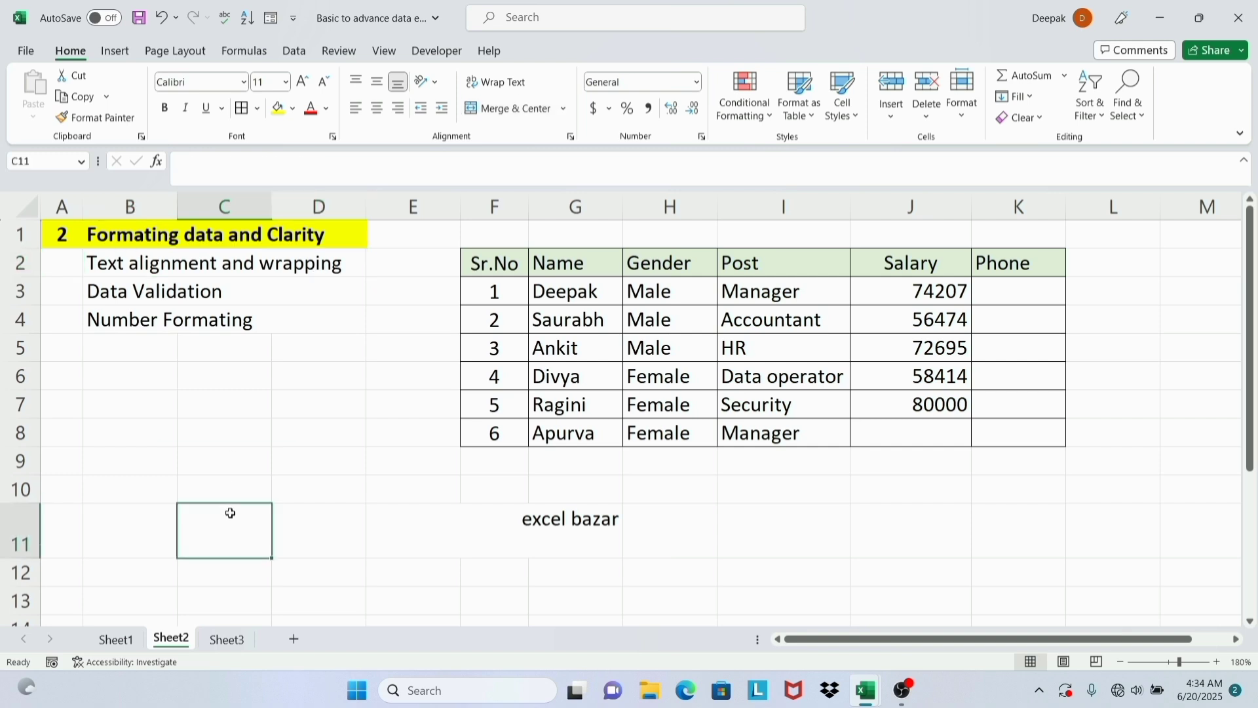
type("my ")
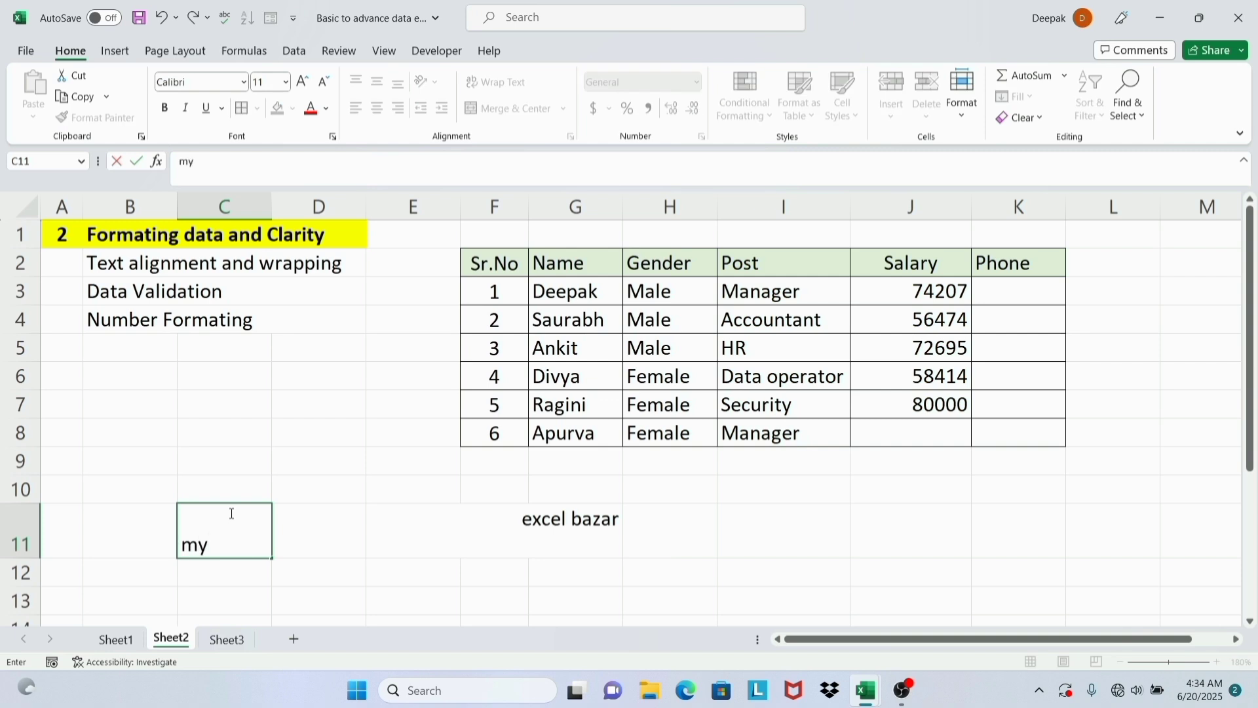
type("name is deepa")
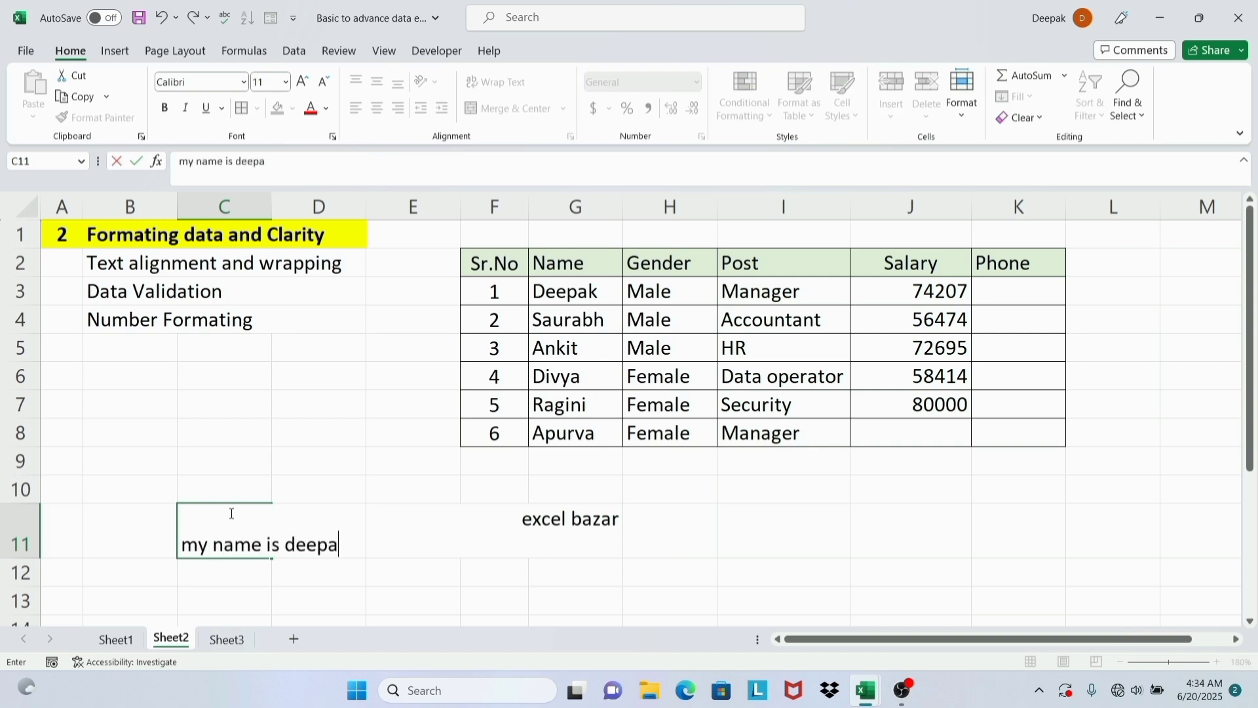
type("k")
key("Return")
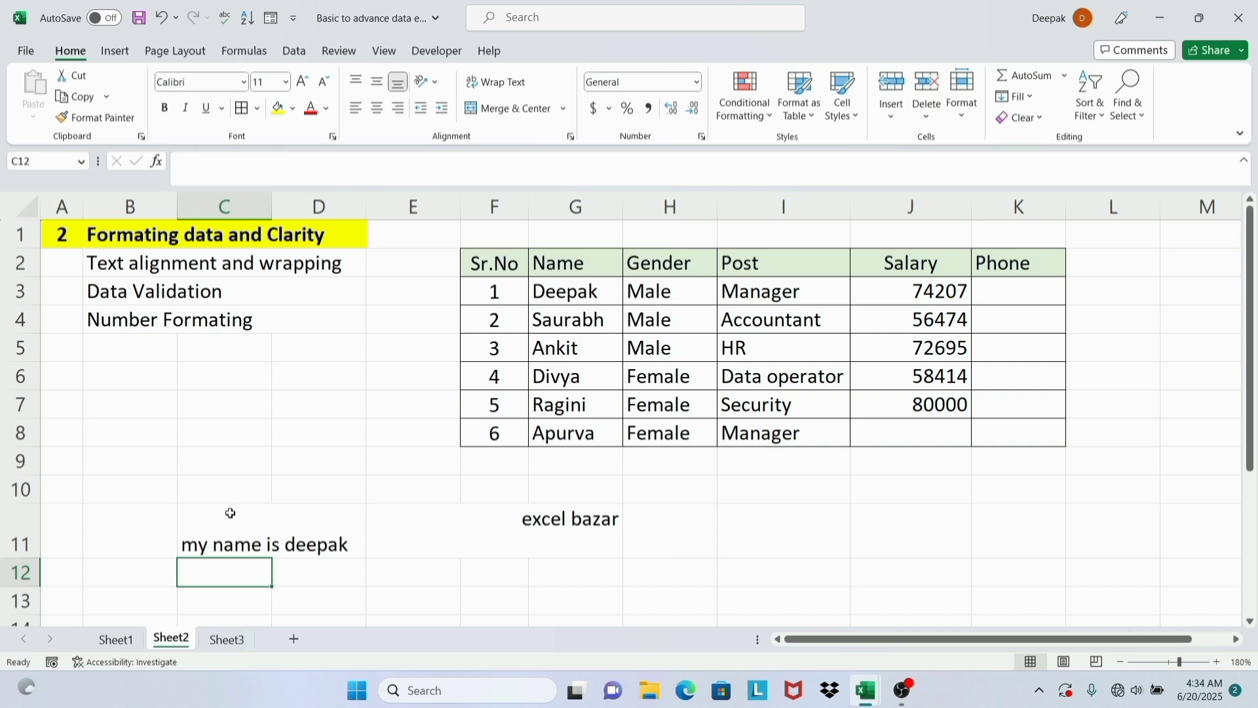
left_click(229, 522)
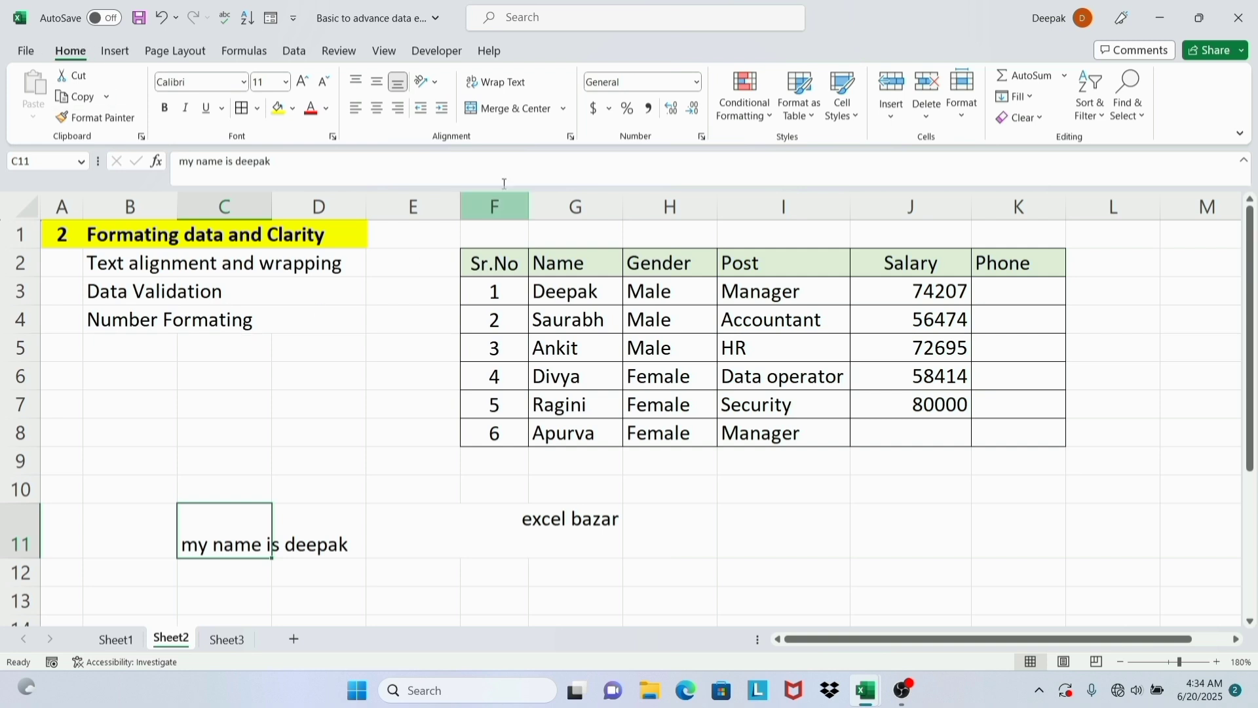
left_click(505, 89)
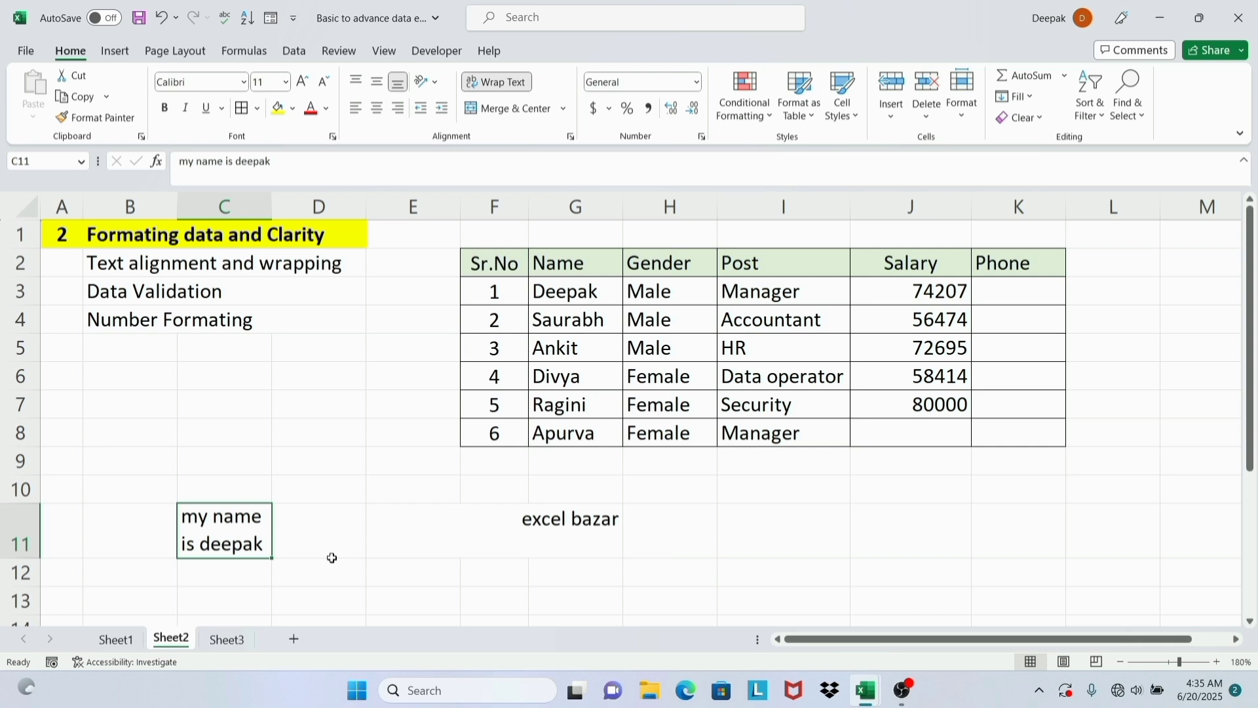
Highlight salaries less than 70000 in J3:J8 with Light Red Fill with Dark Red Text using conditional formatting.
left_click(242, 297)
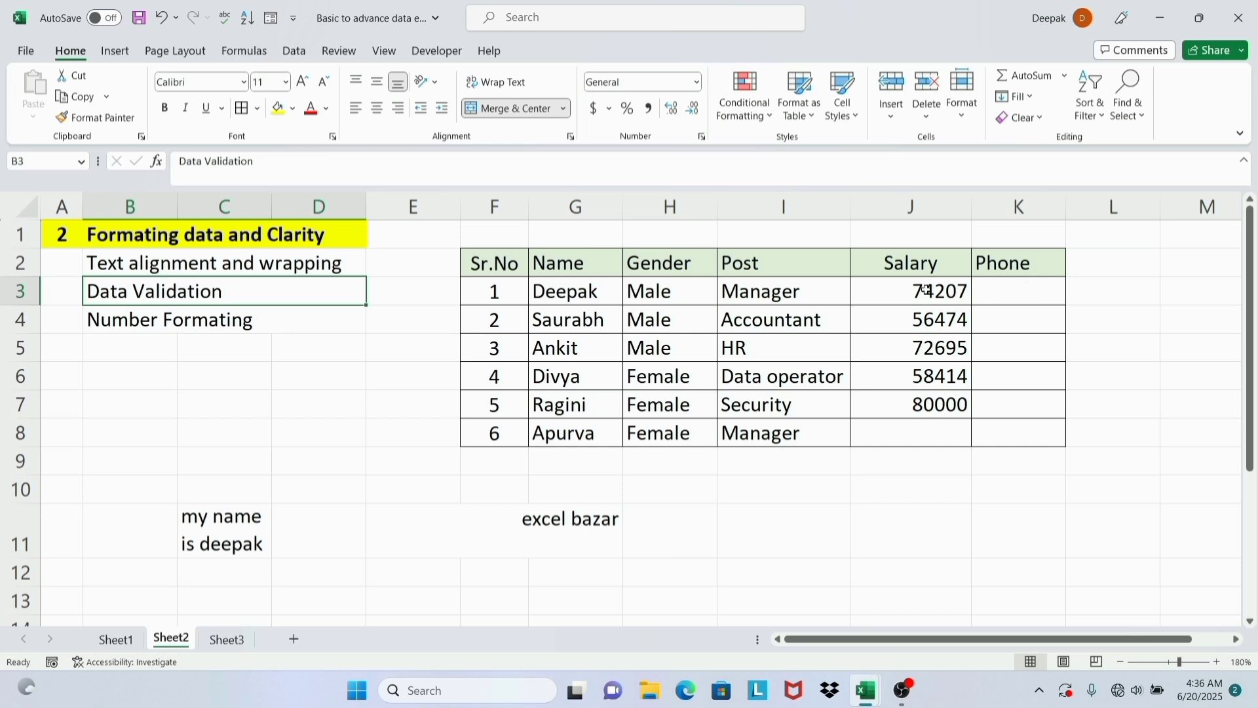
left_click_drag(906, 288, 910, 434)
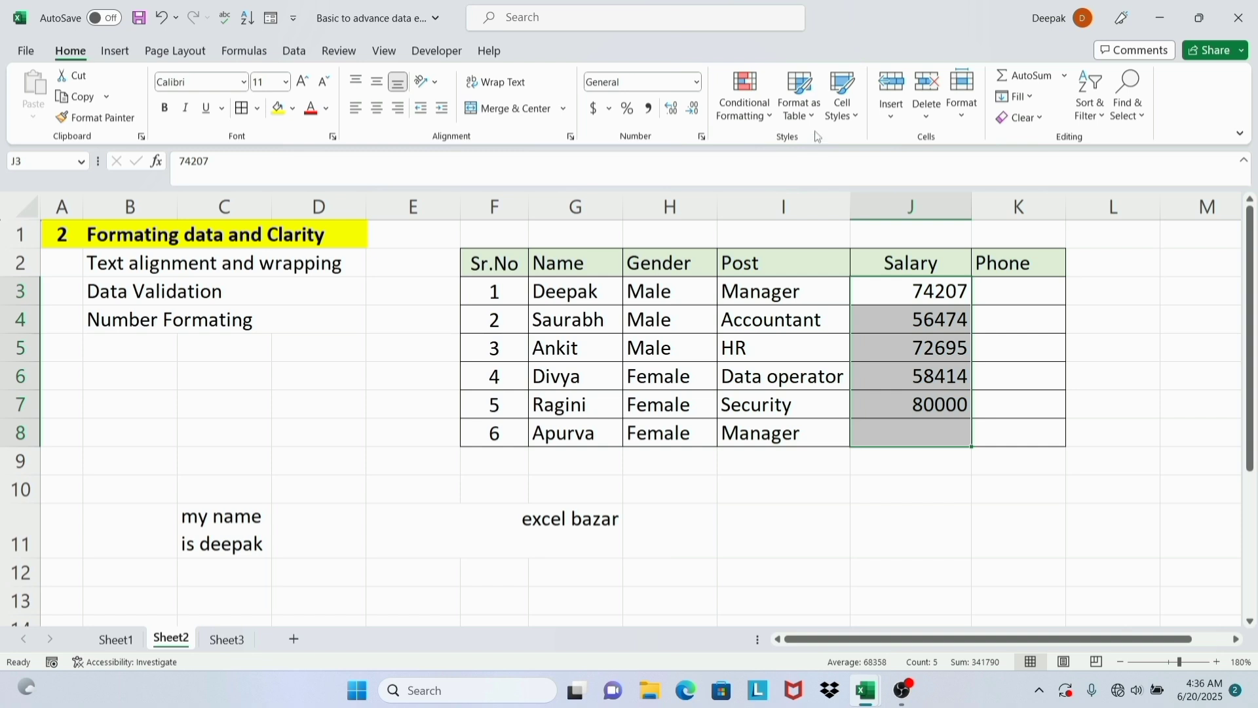
left_click(738, 118)
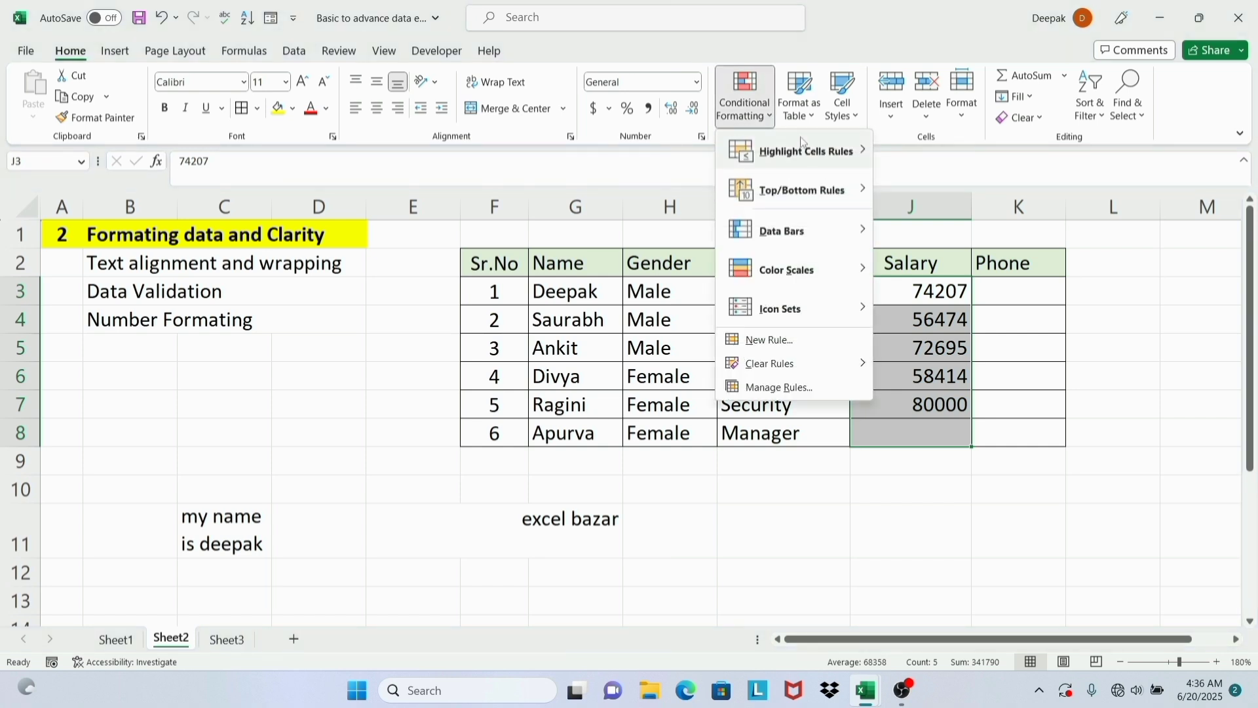
mouse_move(814, 148)
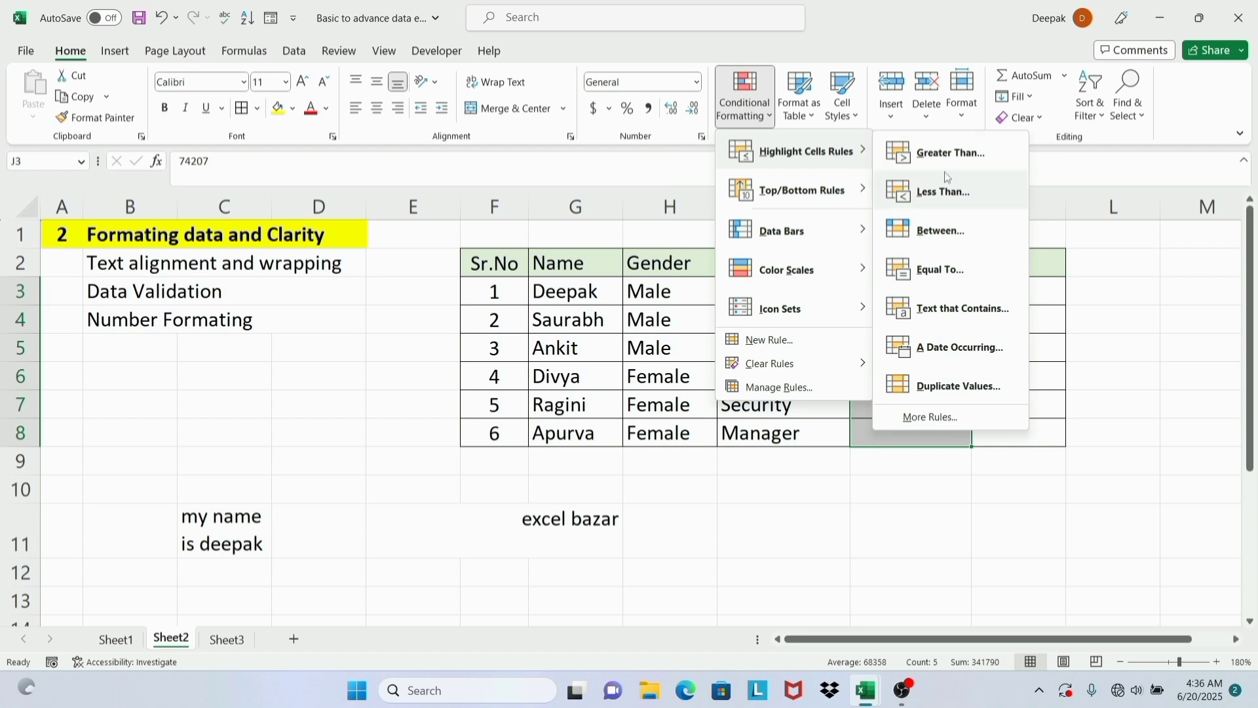
left_click(962, 192)
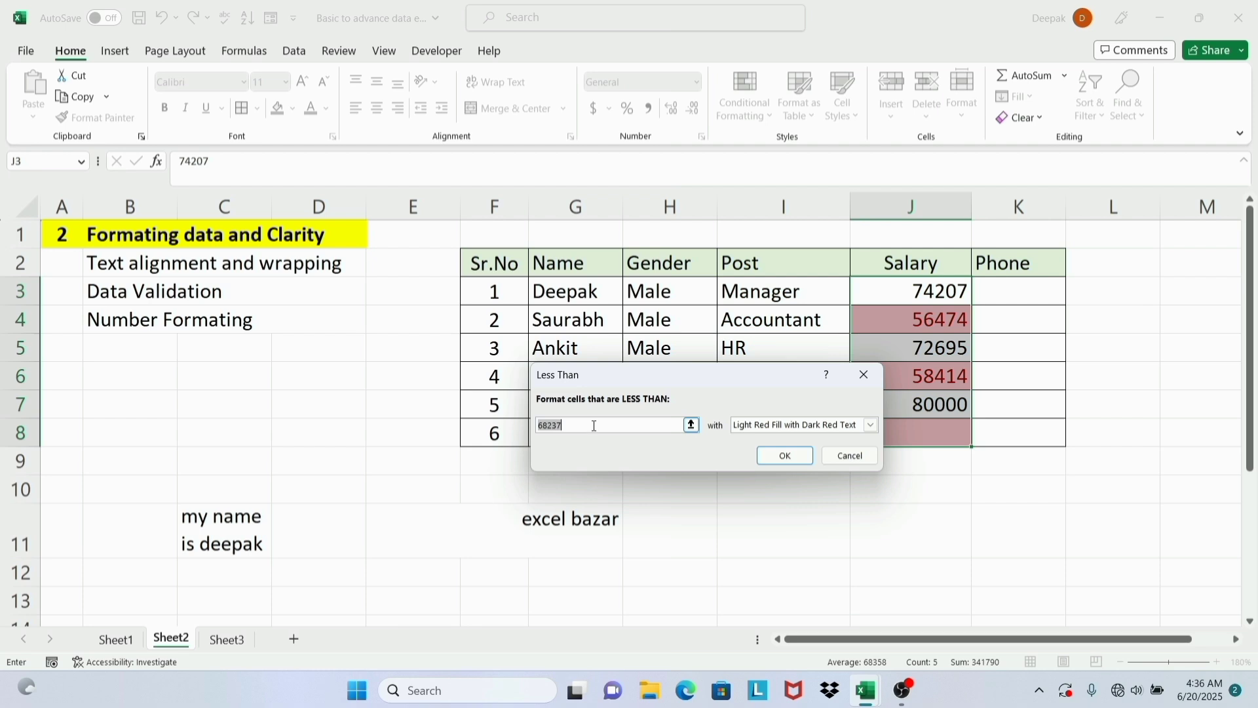
key("BackSpace")
type("70000")
left_click(765, 455)
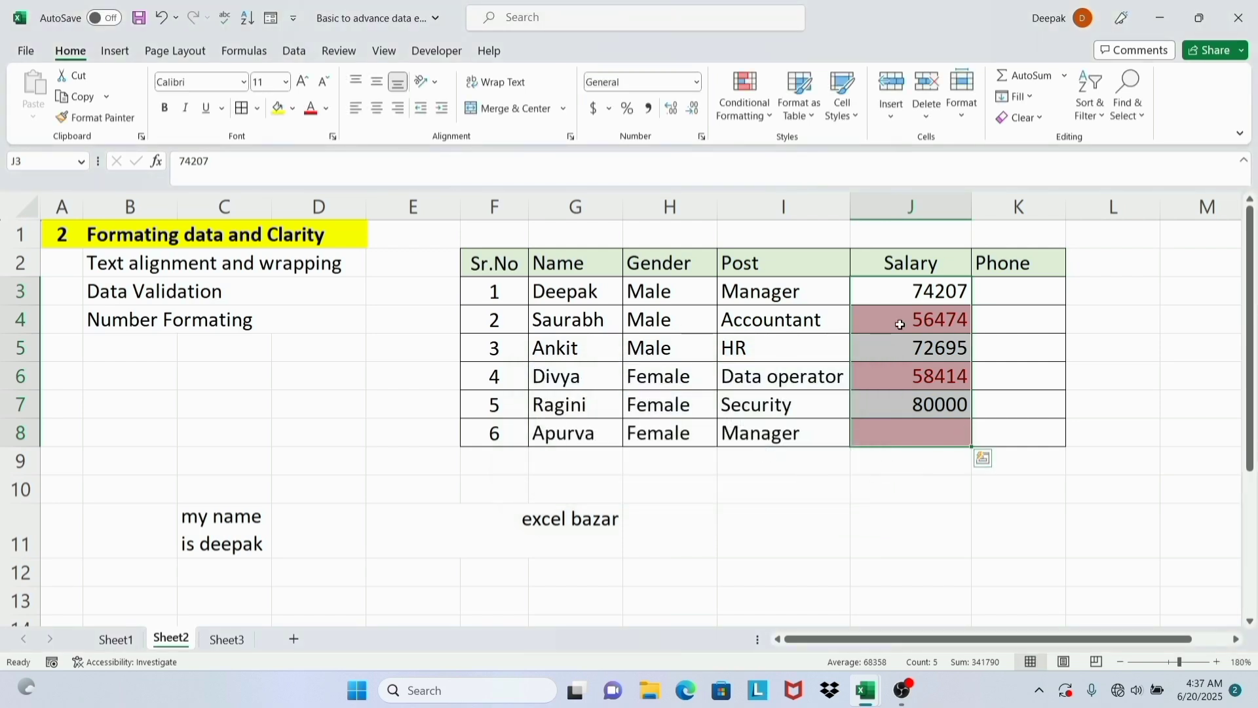
left_click(924, 365)
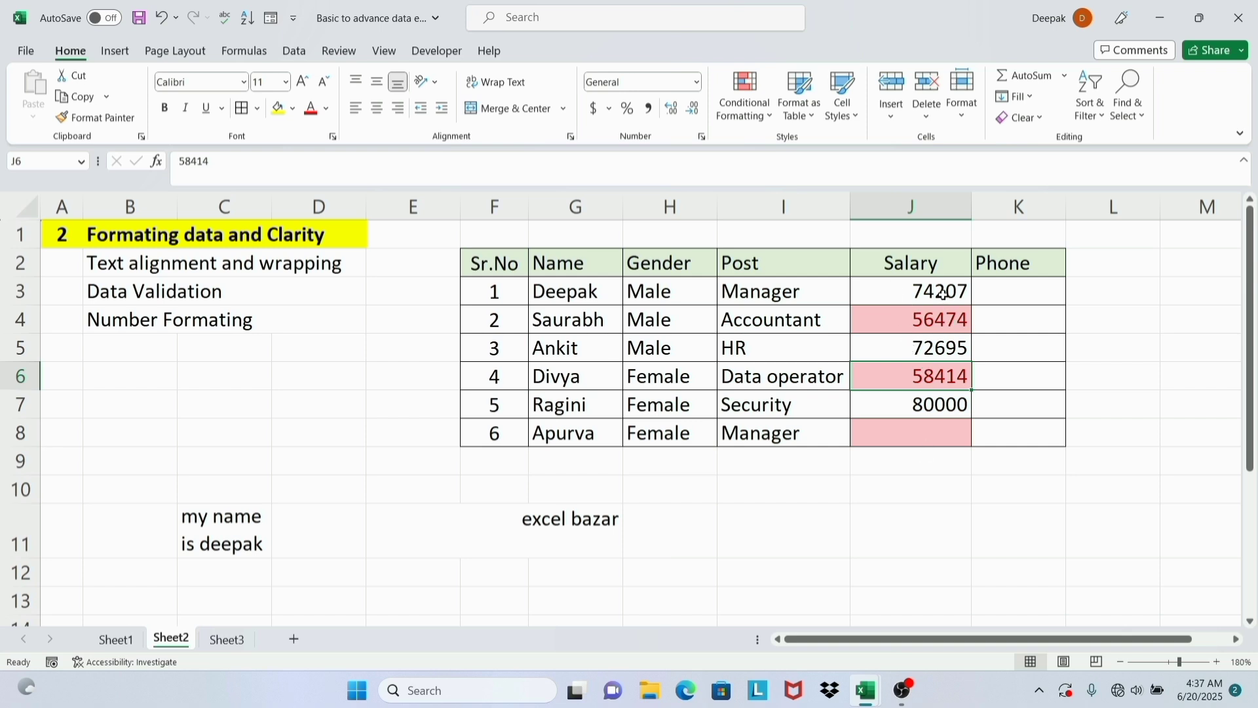
Add a conditional formatting rule to J3:J8 that shows salaries greater than 70000 in Green Fill with Dark Green Text.
left_click_drag(943, 295, 943, 432)
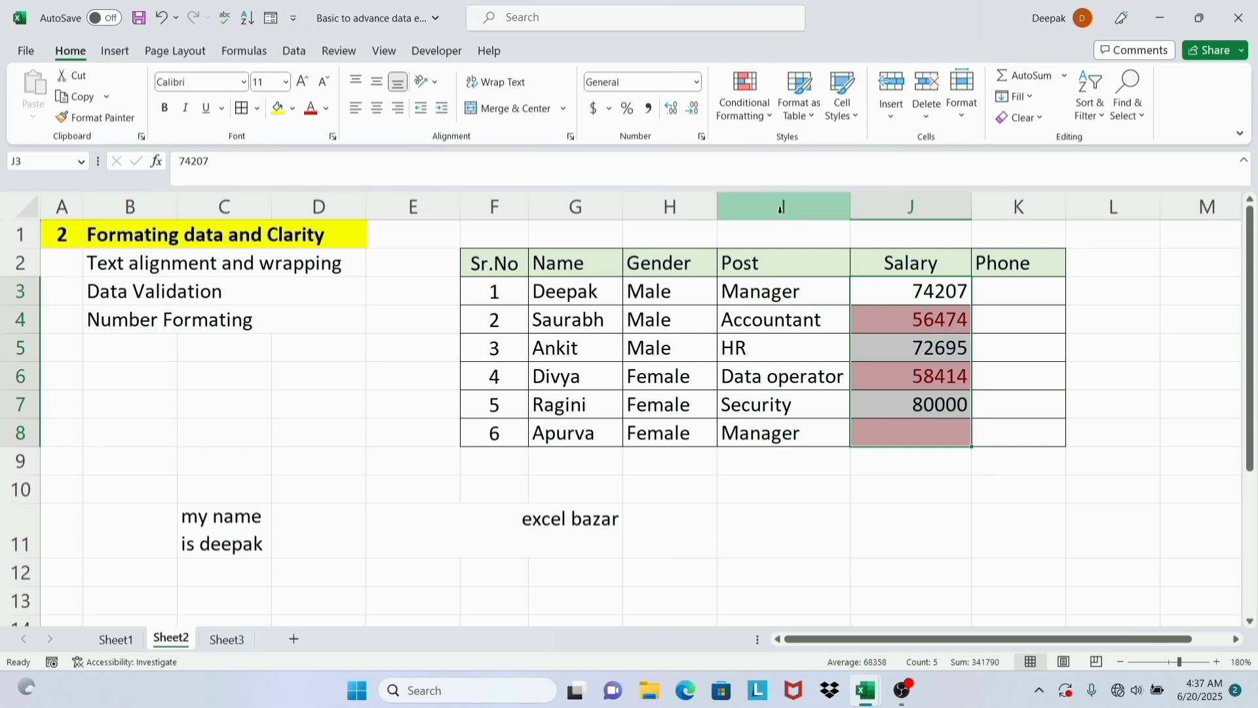
left_click(742, 112)
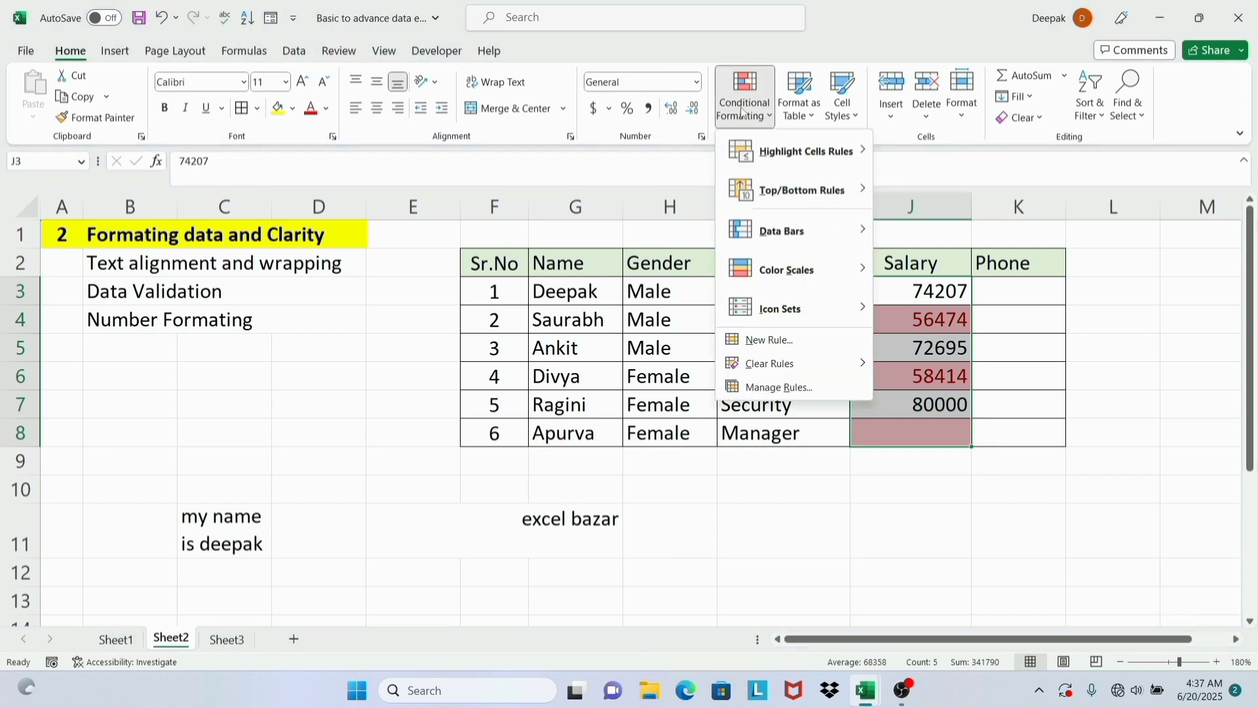
mouse_move(793, 149)
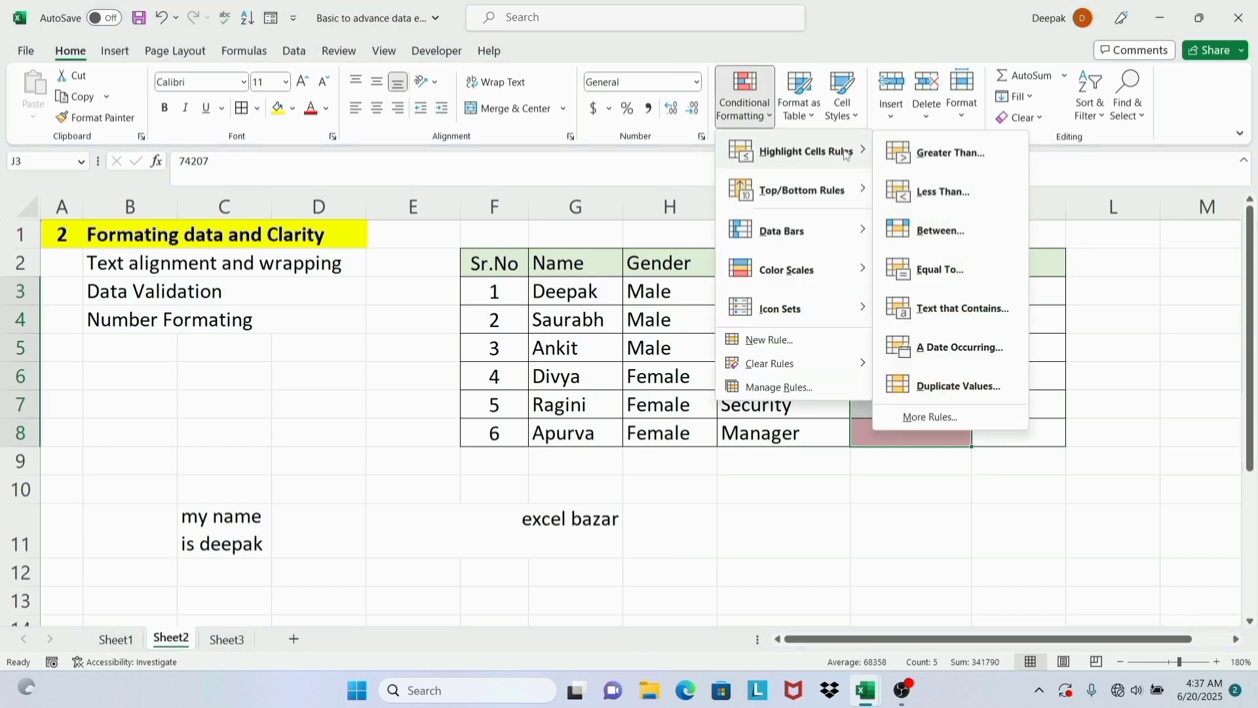
left_click(987, 160)
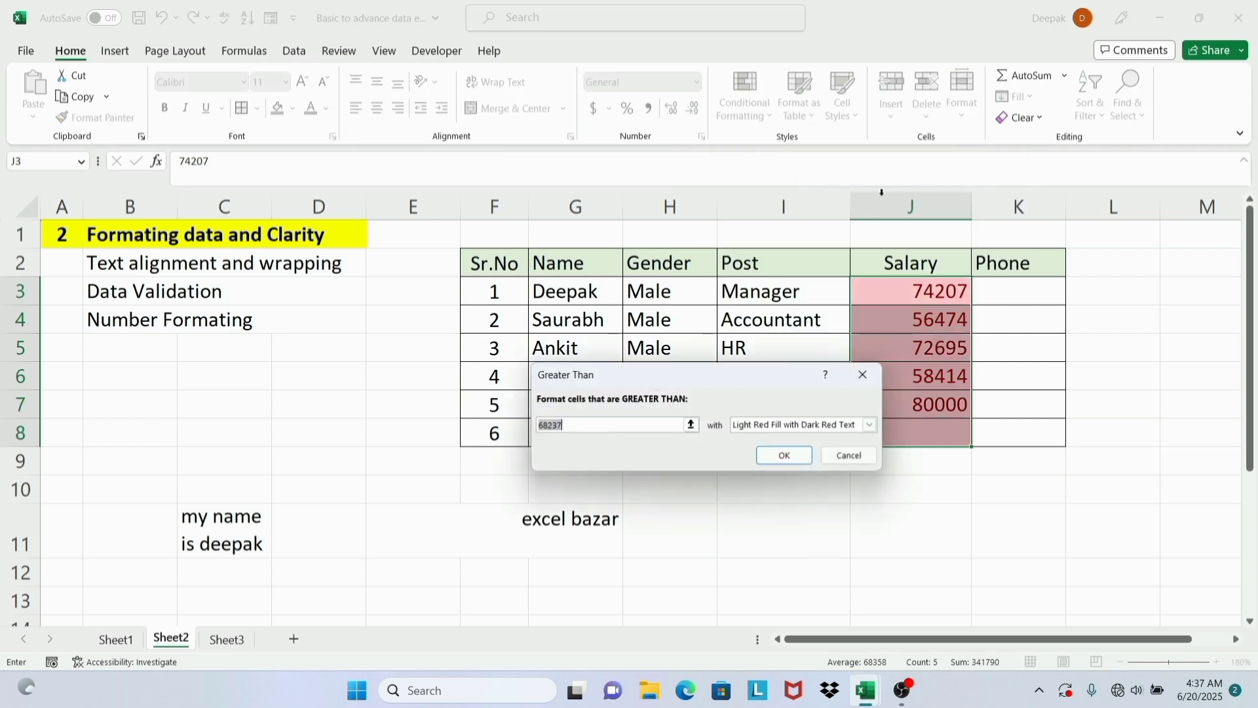
key("BackSpace")
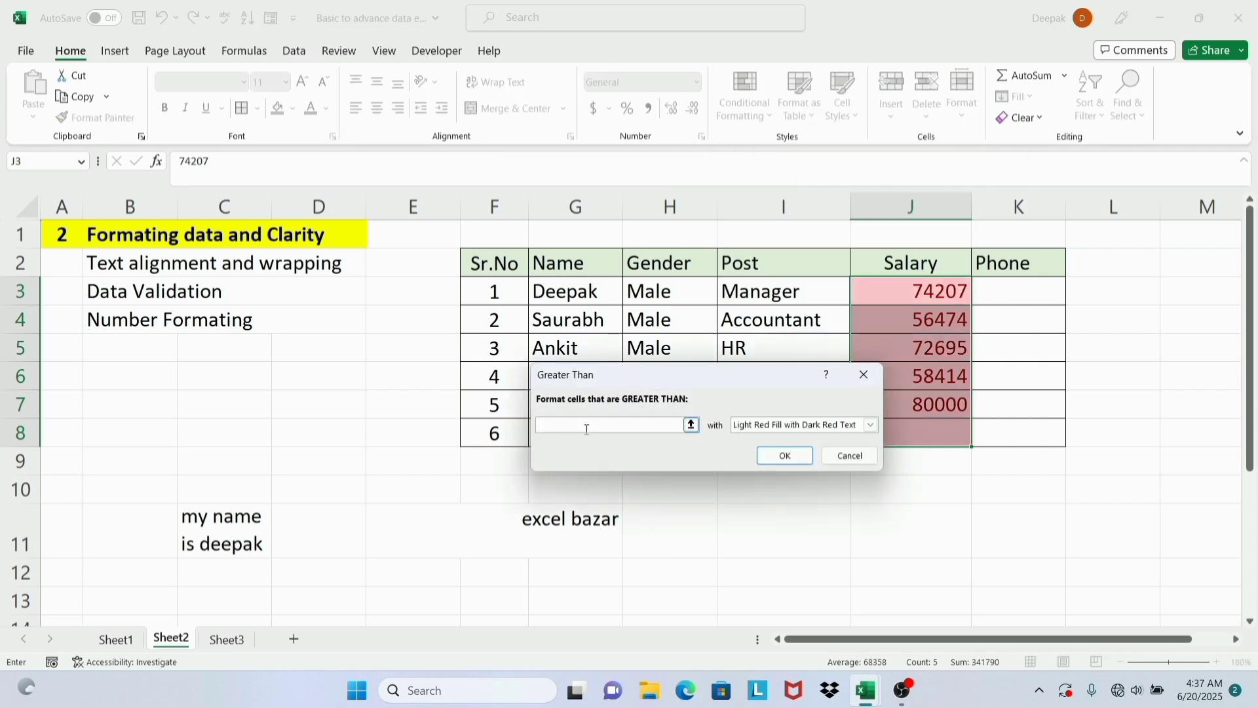
type("70000")
left_click(872, 425)
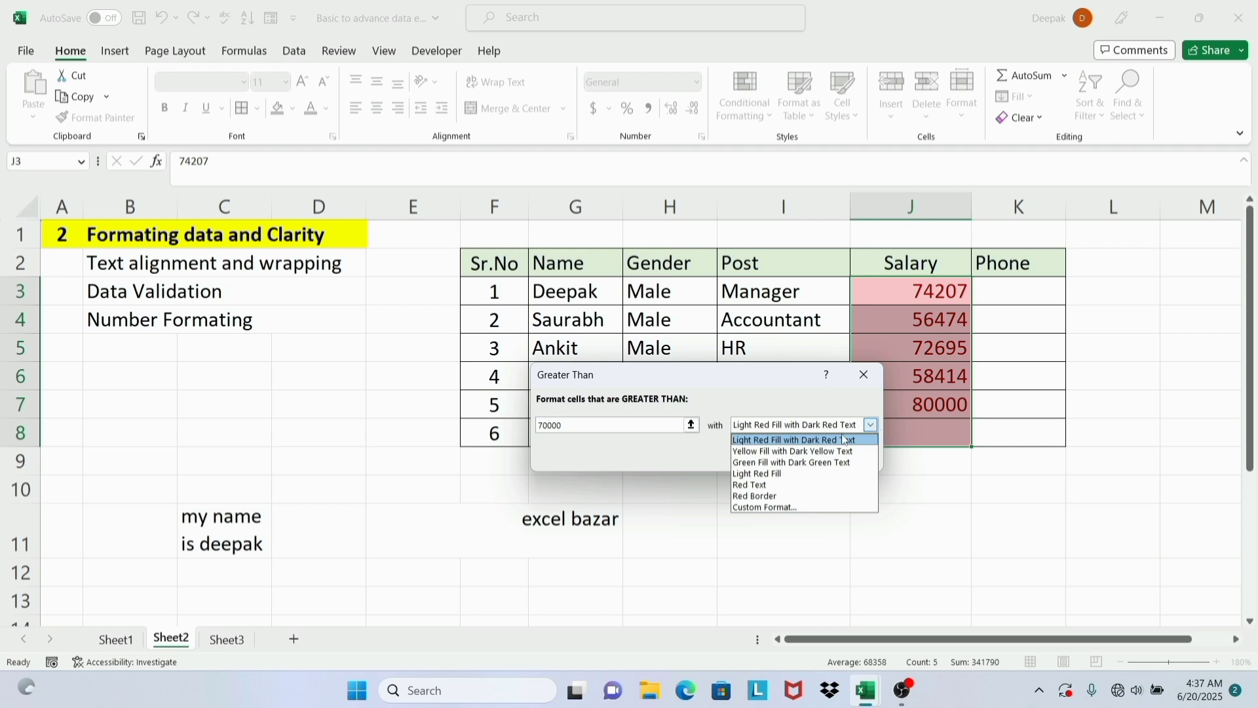
left_click(769, 462)
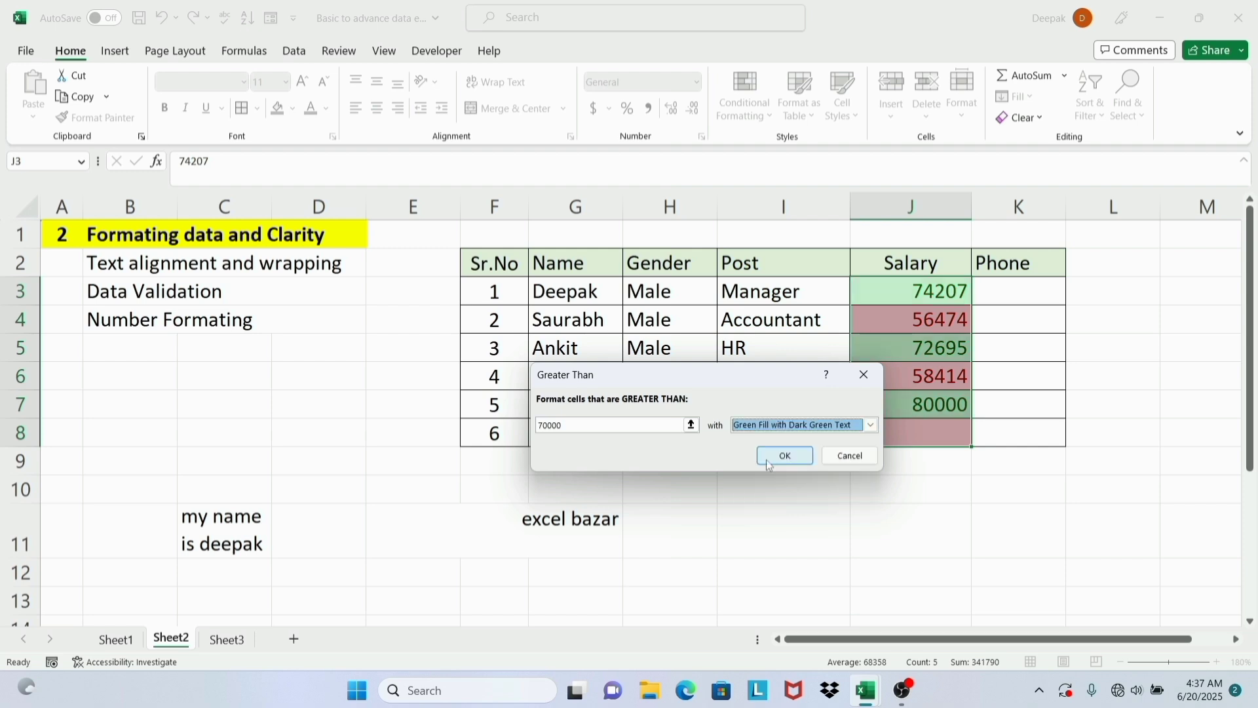
left_click(781, 457)
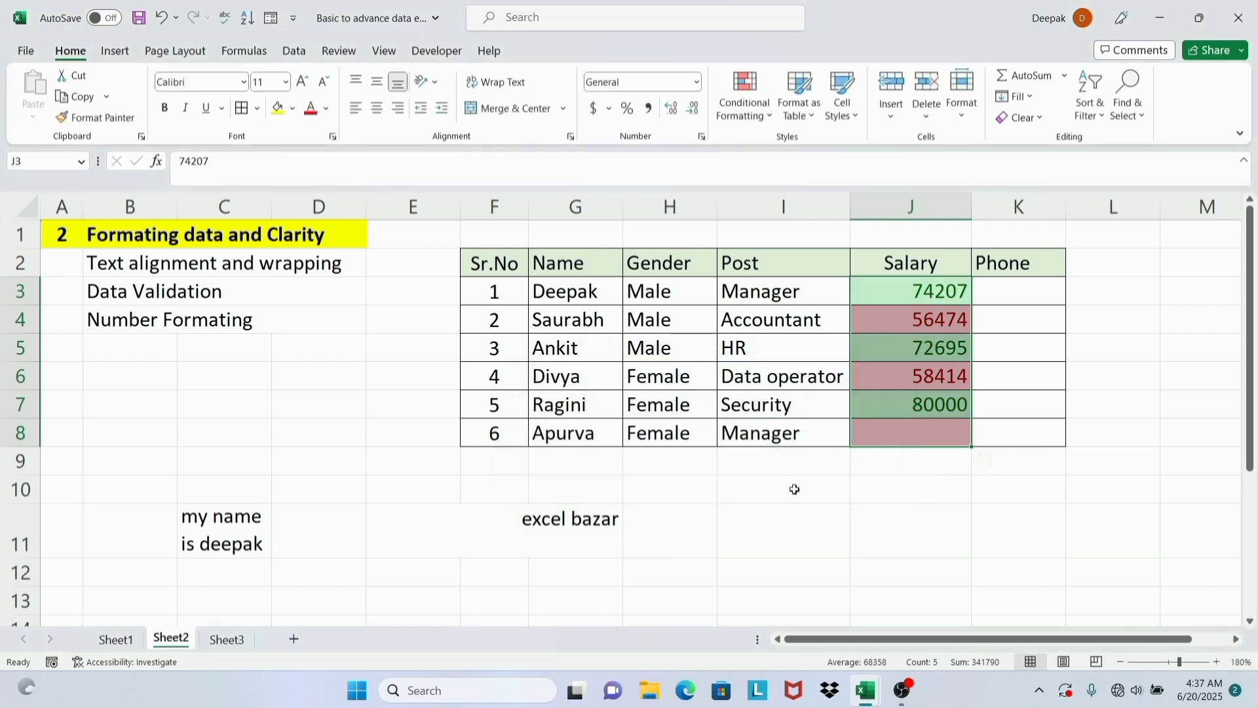
left_click(828, 557)
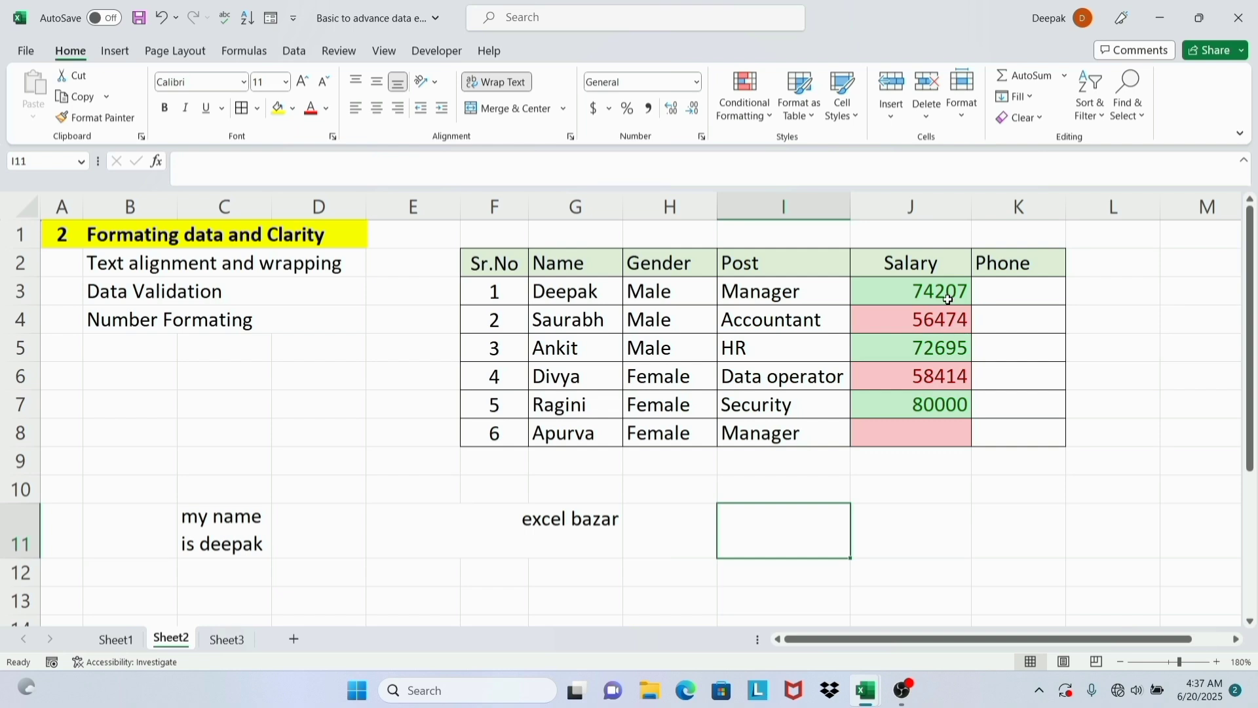
left_click(908, 554)
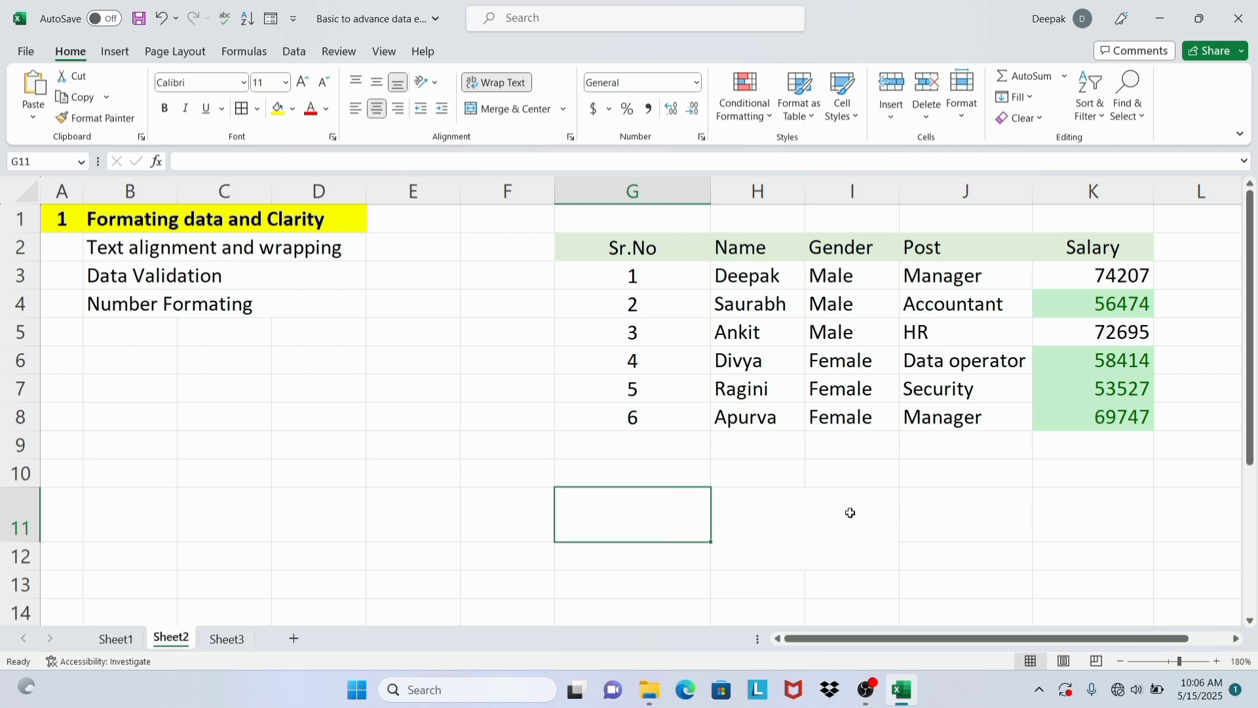
left_click(745, 102)
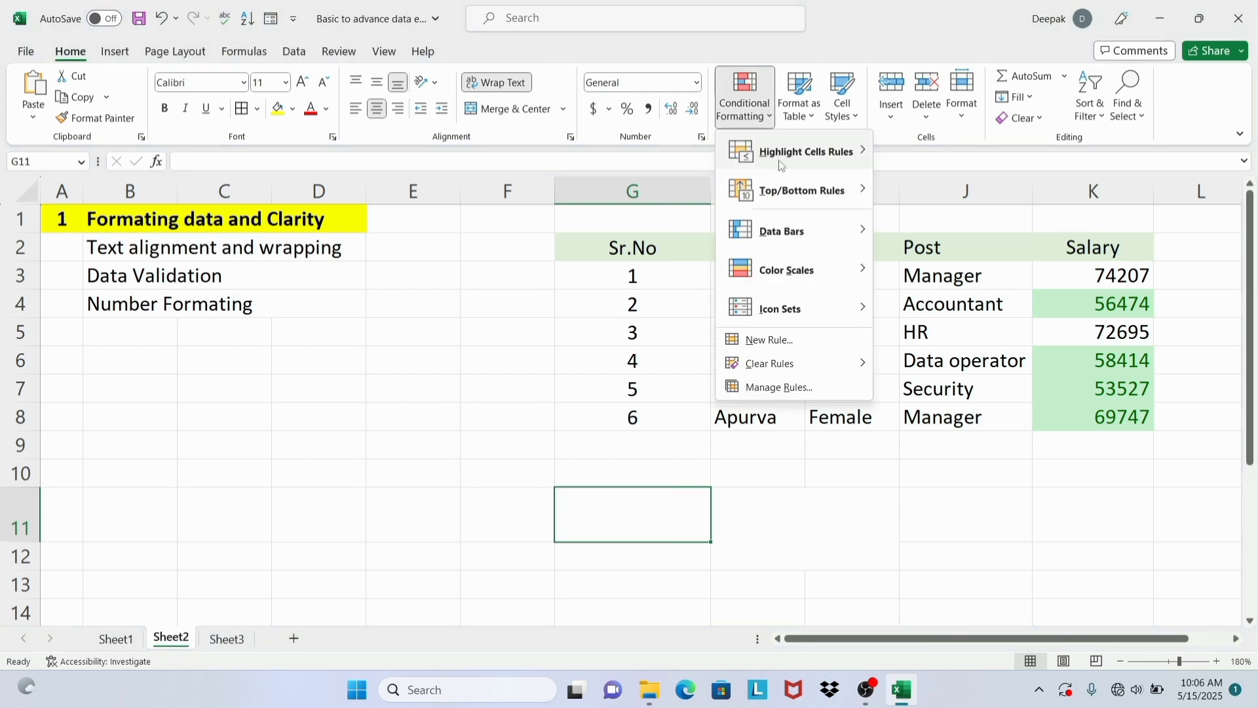
mouse_move(851, 156)
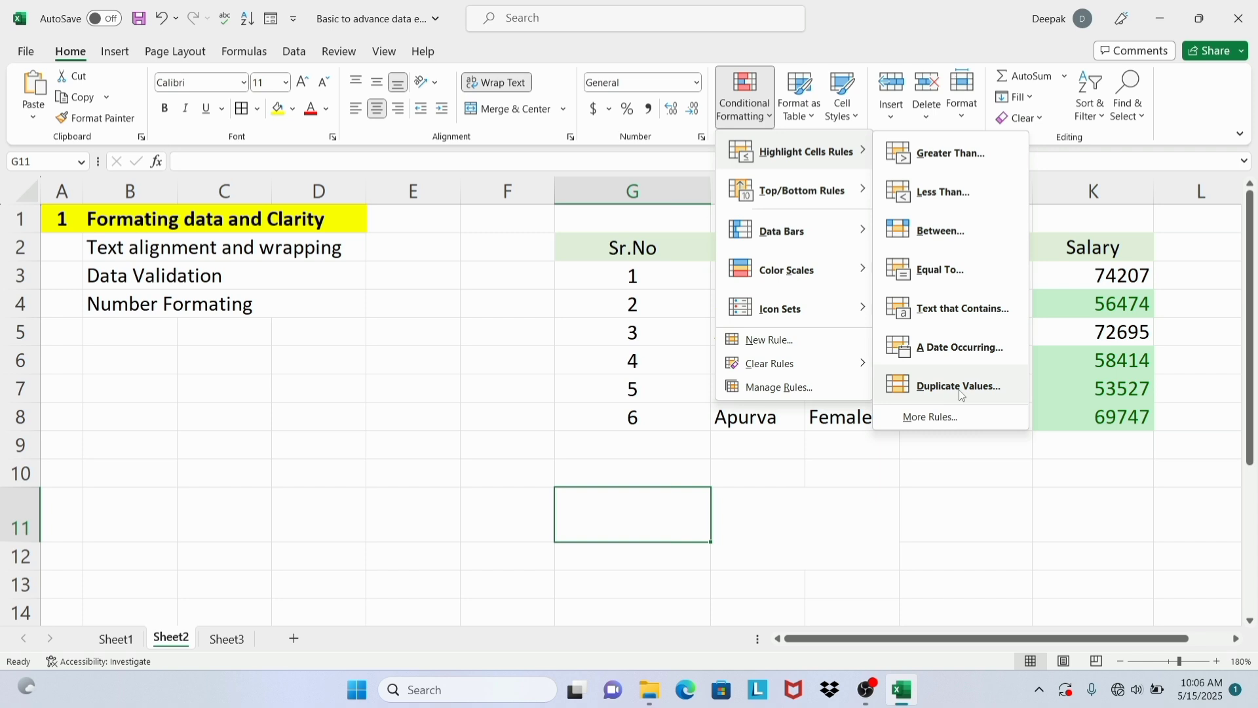
mouse_move(812, 181)
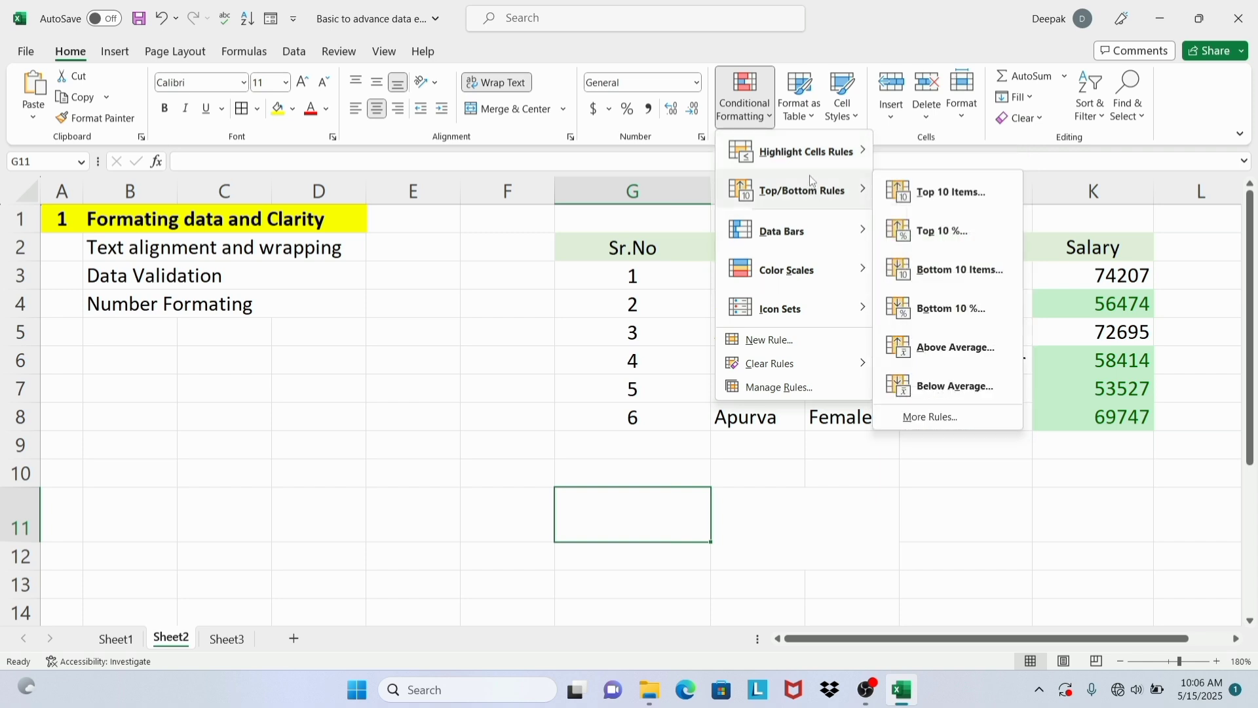
left_click(862, 513)
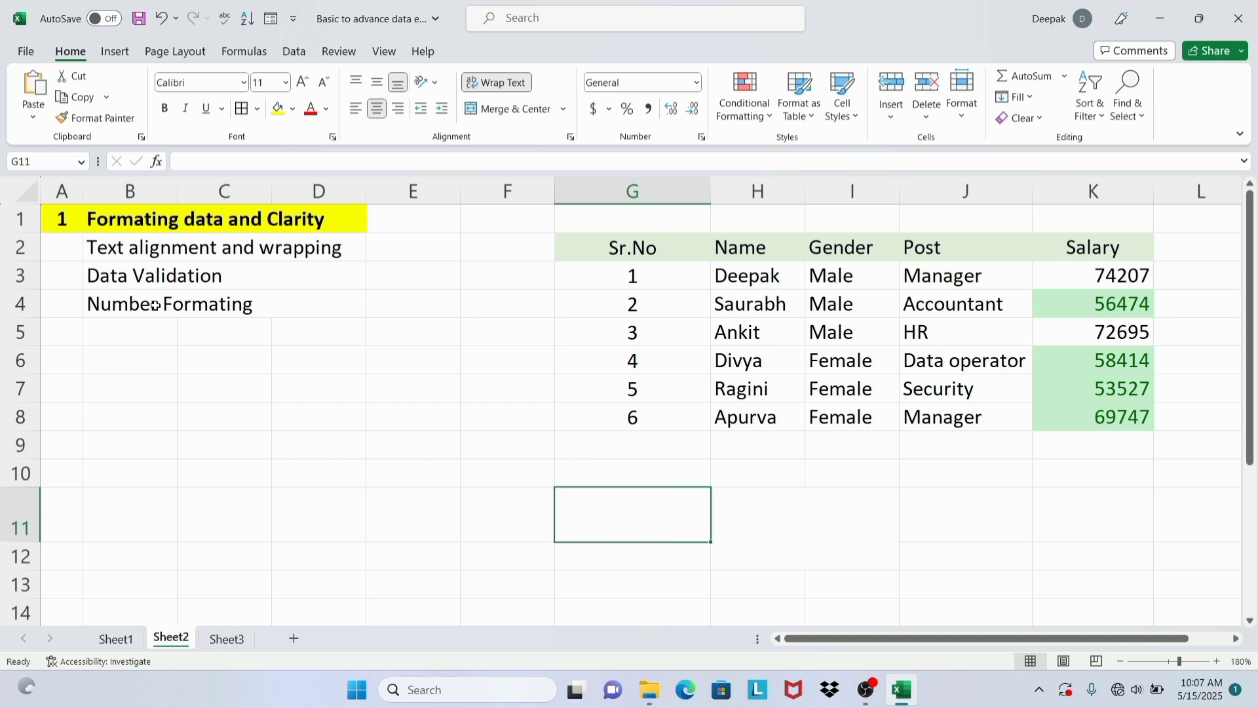
Apply the dollar Accounting number format to the salaries in K3:K8 and reduce them to no decimal places.
left_click_drag(1089, 272, 1088, 418)
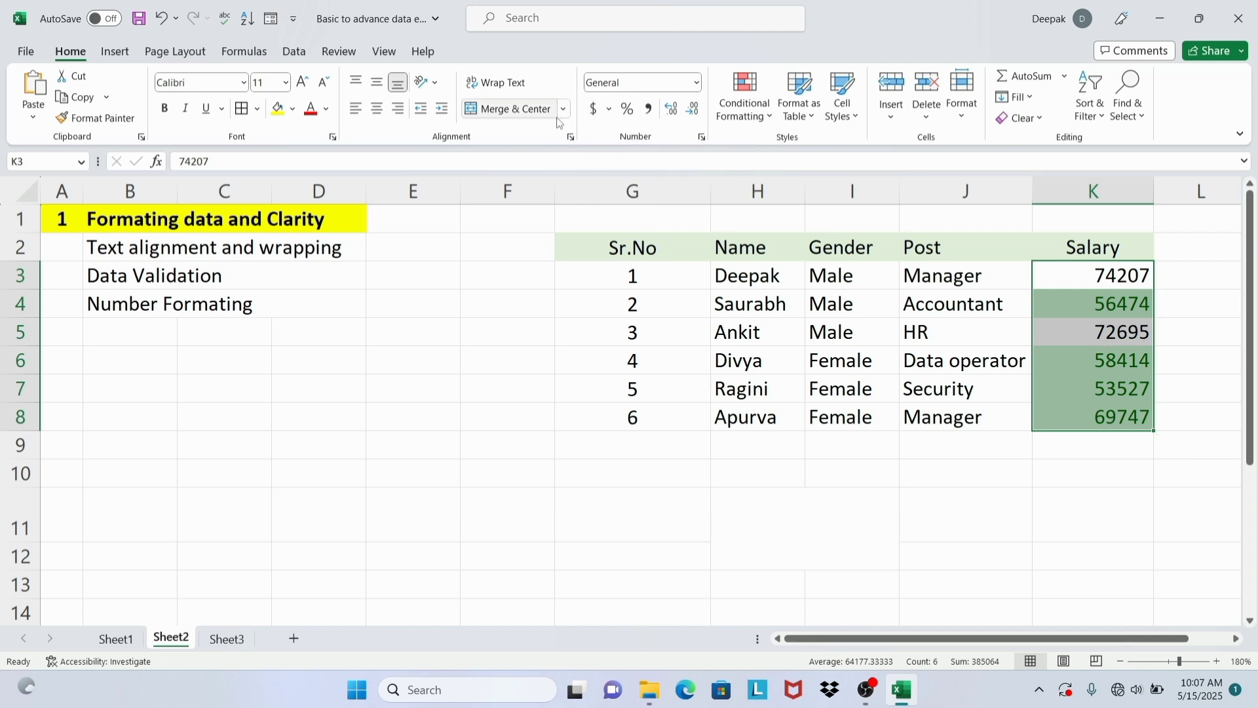
left_click(594, 112)
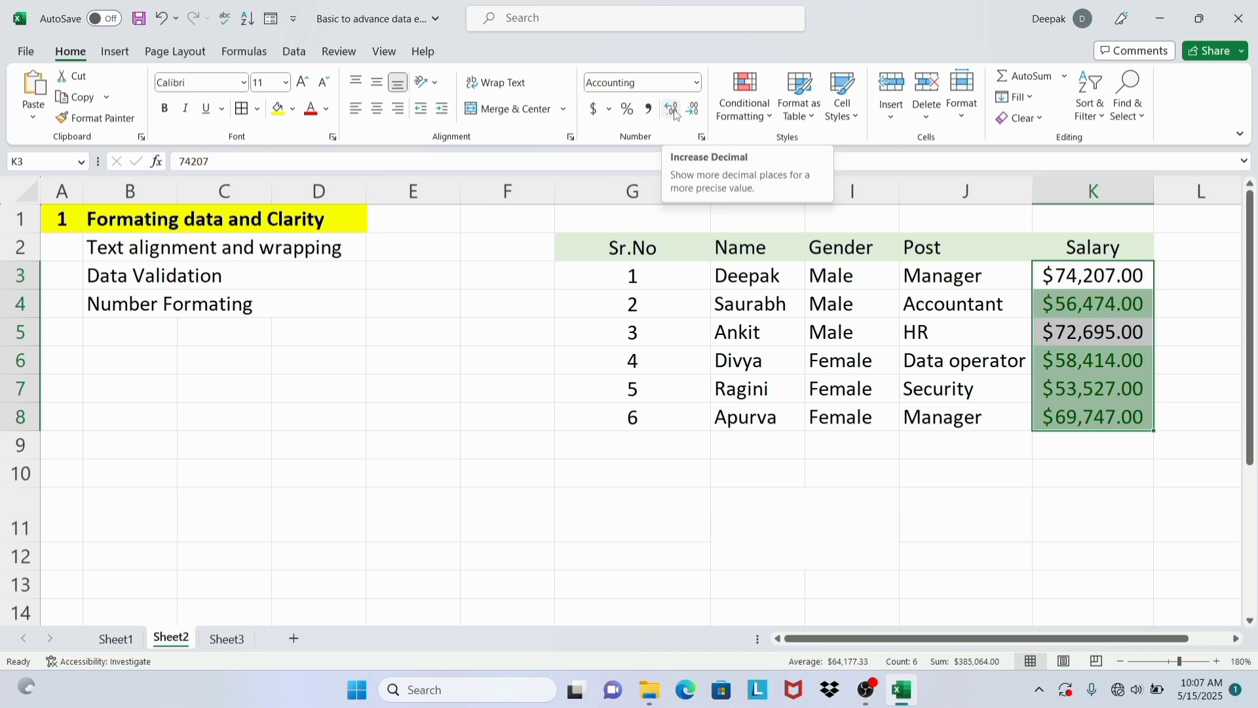
left_click(693, 111)
left_click(695, 113)
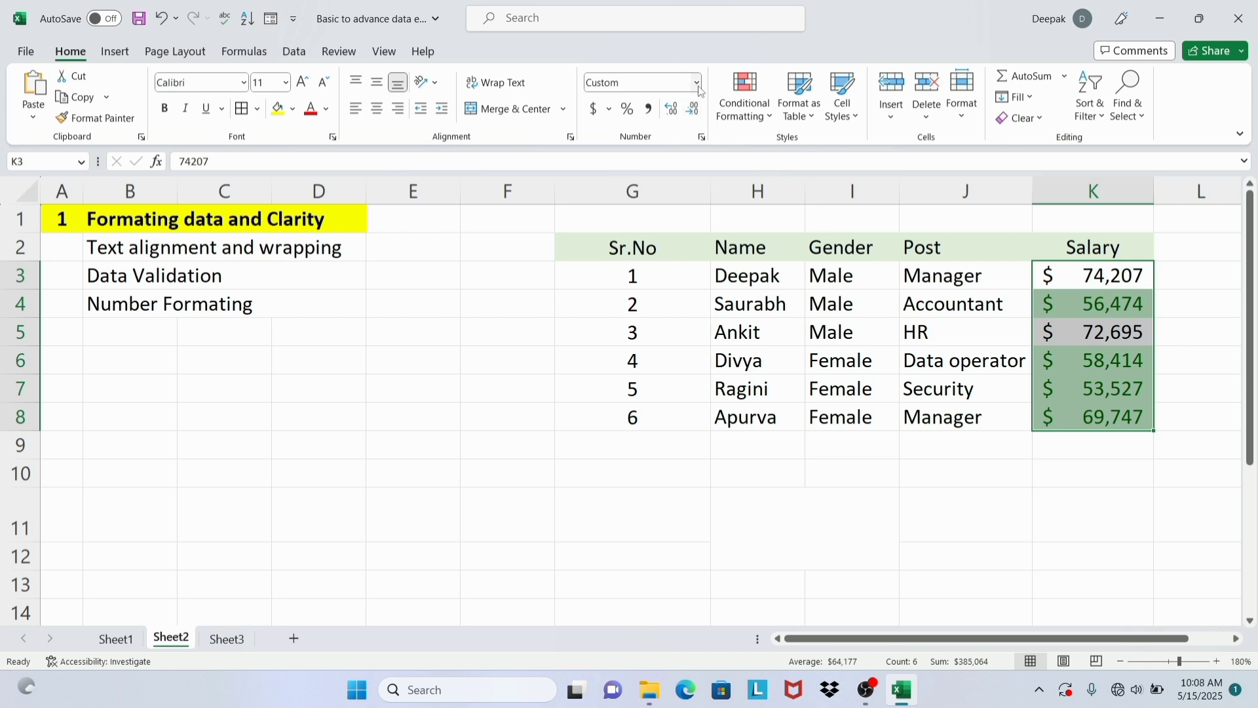
Reset the number format of the salaries in K3:K8 to General.
left_click(695, 82)
left_click(671, 117)
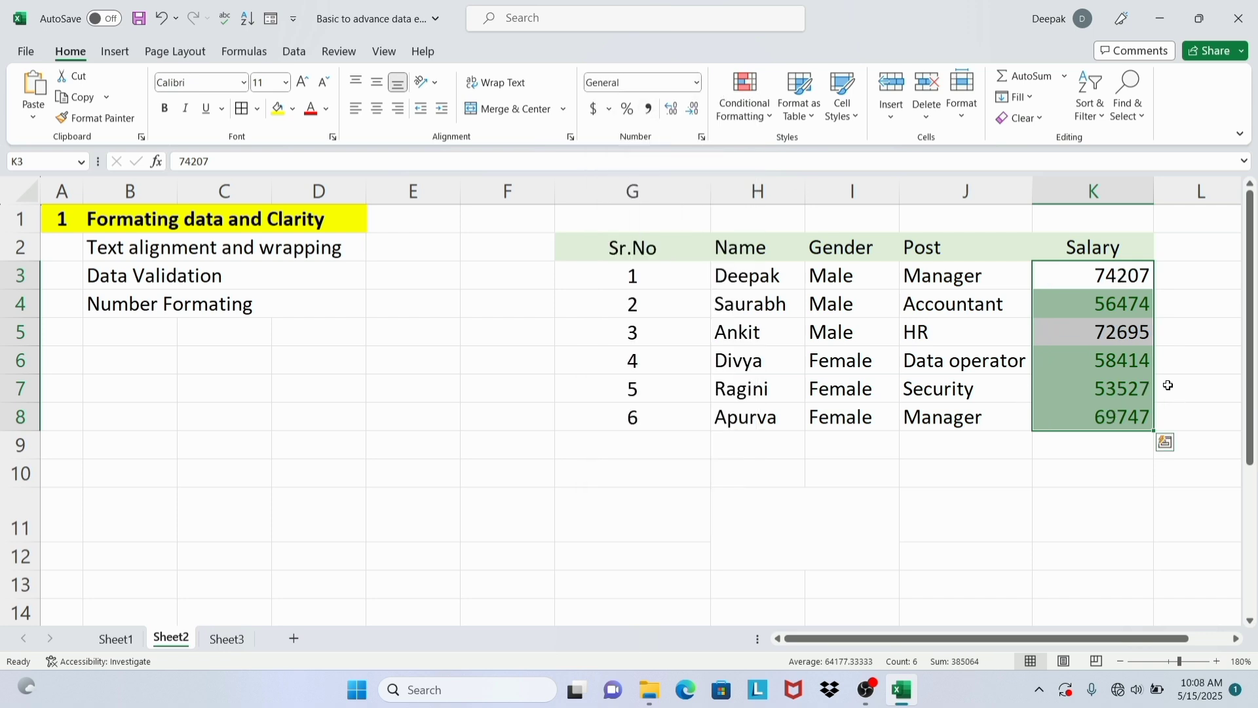
left_click(1120, 305)
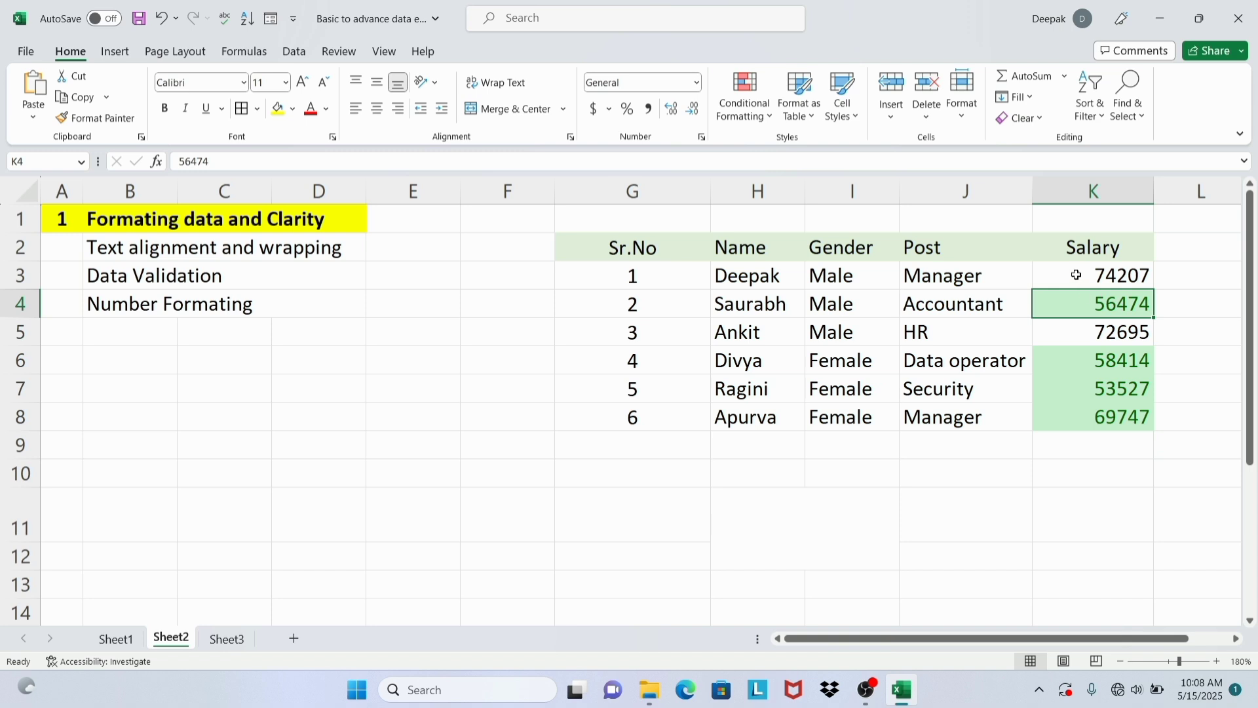
Try the Percent Style on the salaries in K3:K8 and undo it.
left_click_drag(1077, 275, 1080, 414)
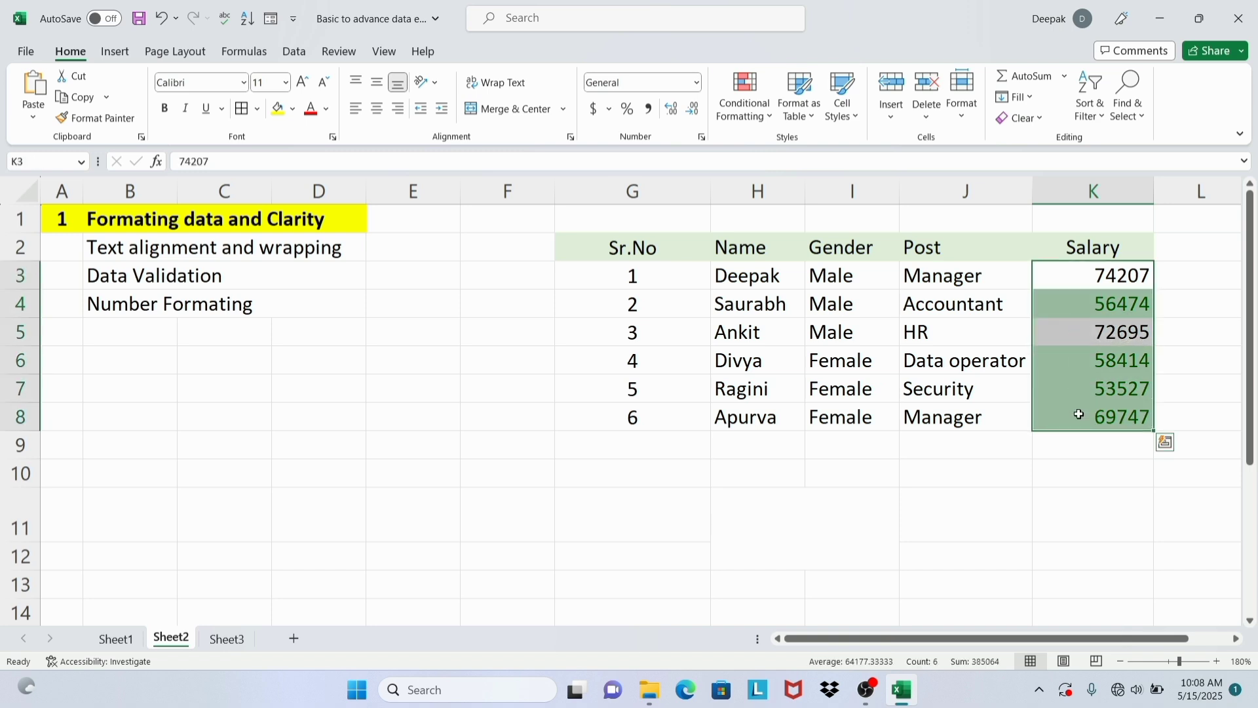
left_click(627, 109)
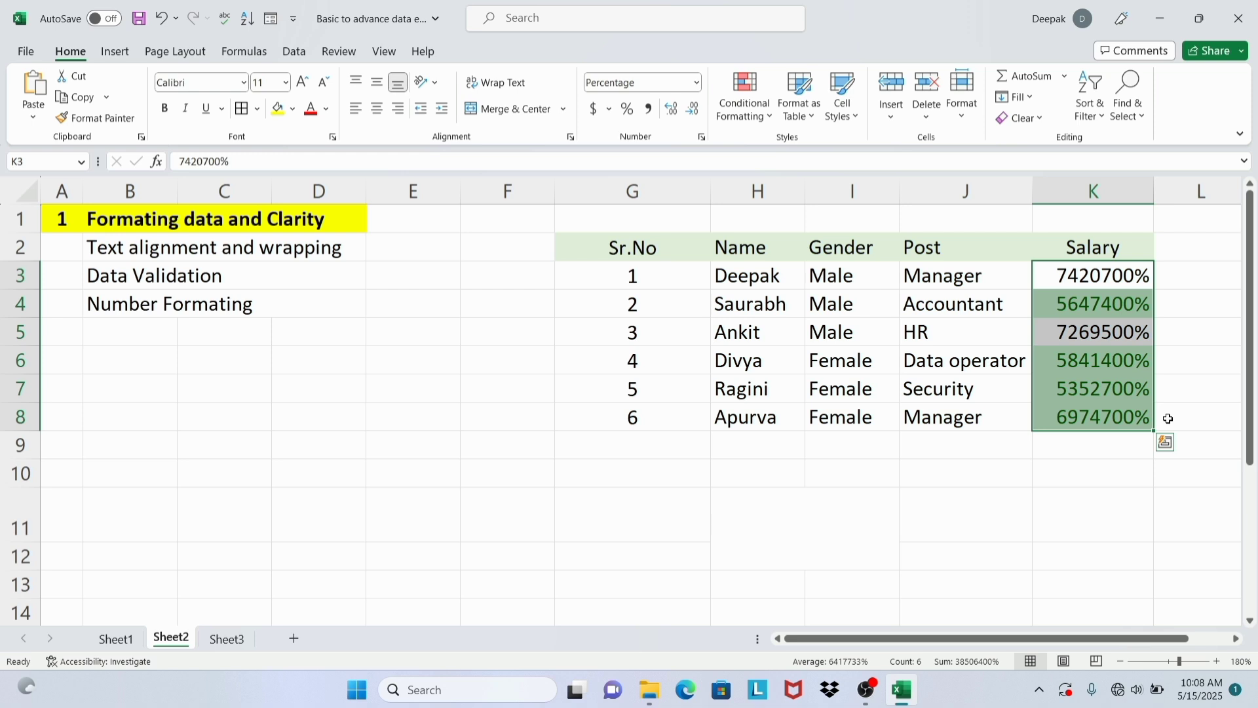
key("ctrl+z")
left_click(1109, 501)
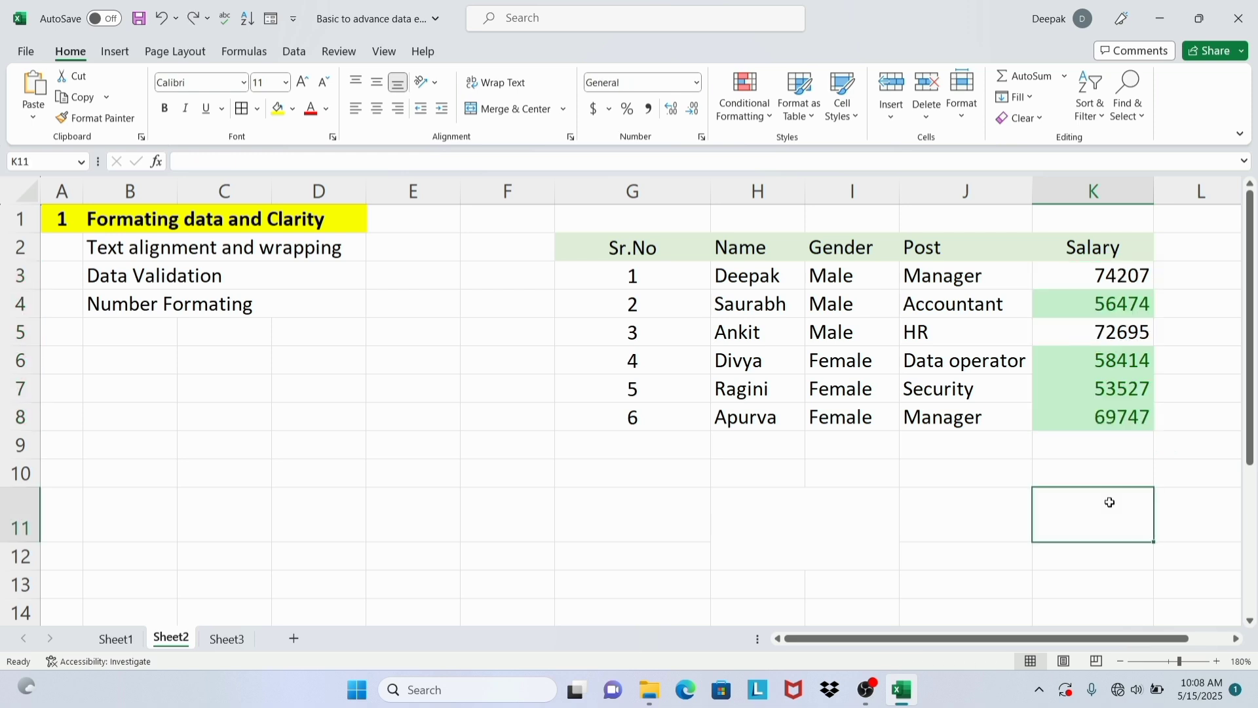
Apply Comma Style to the salaries in K3:K8.
left_click(1085, 278)
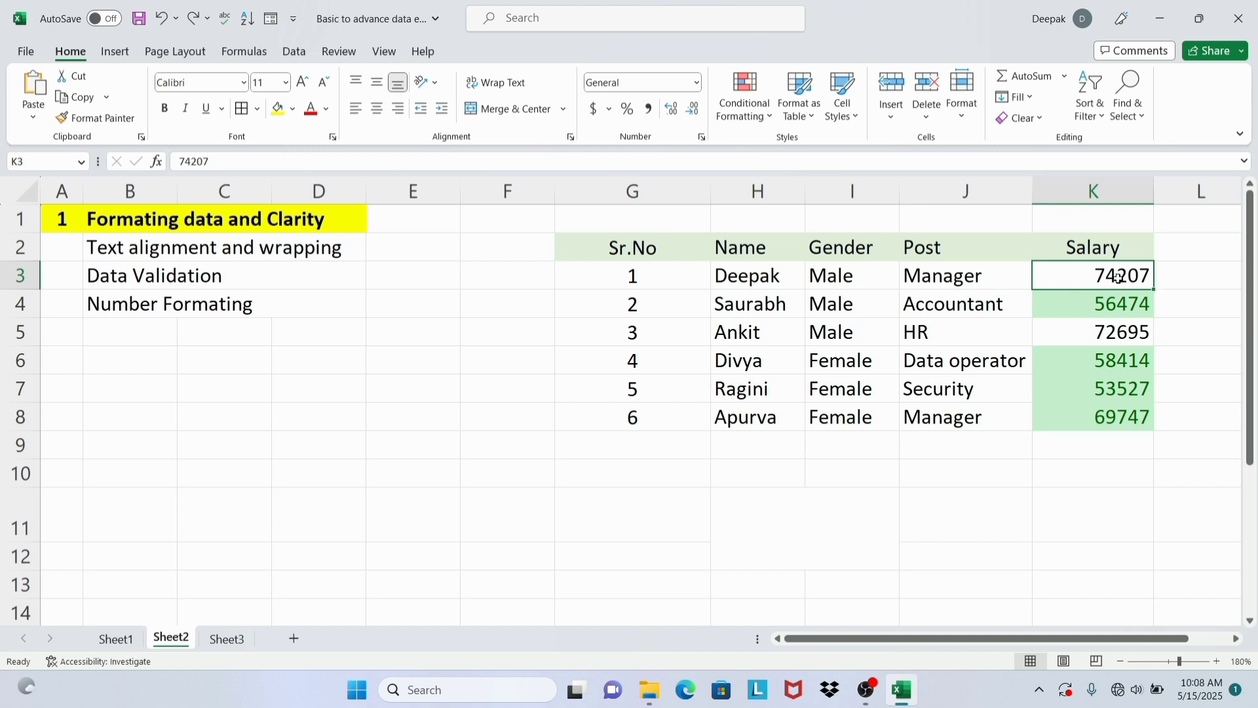
left_click_drag(1078, 275, 1088, 417)
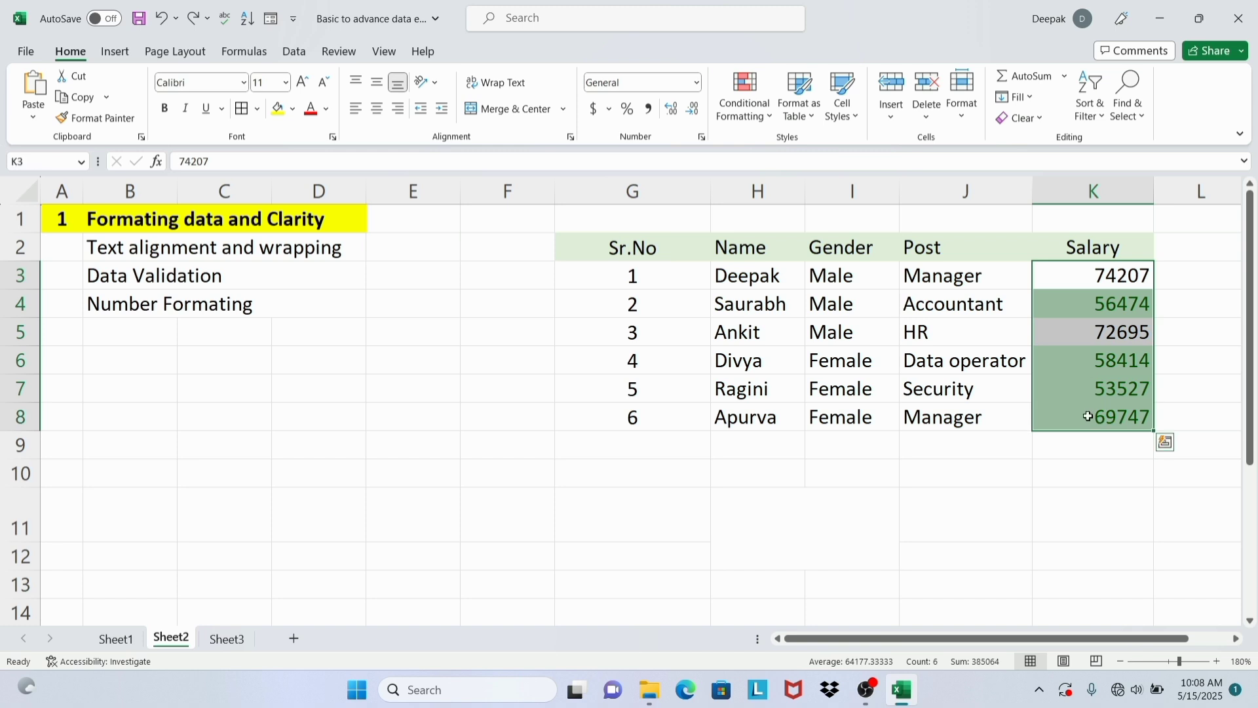
left_click(648, 110)
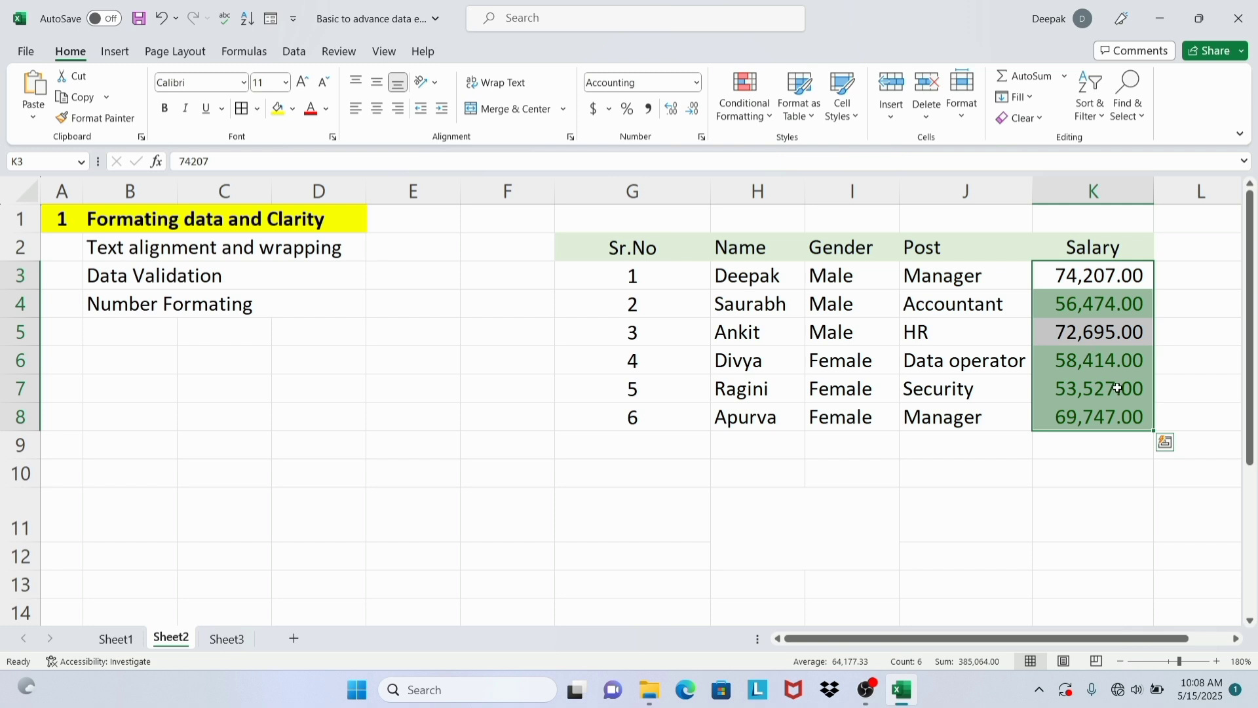
left_click(1104, 470)
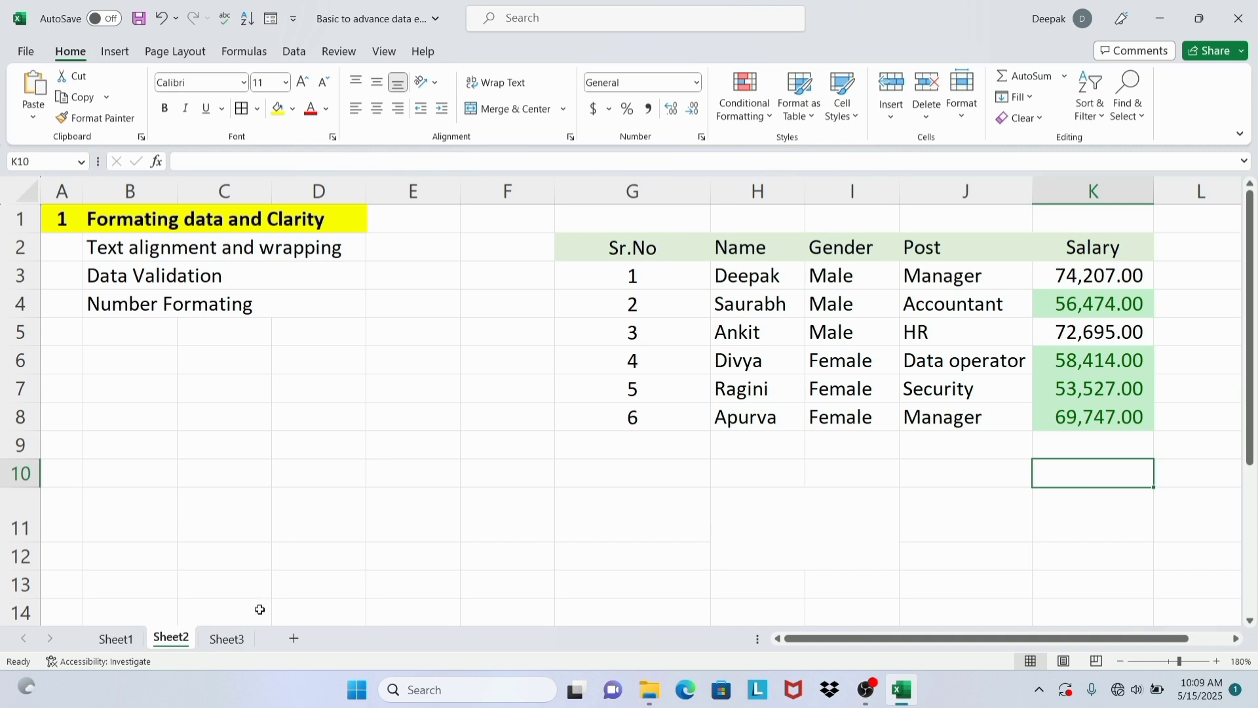
On Sheet3, insert the current date in E3 and the current time in E4.
left_click(226, 639)
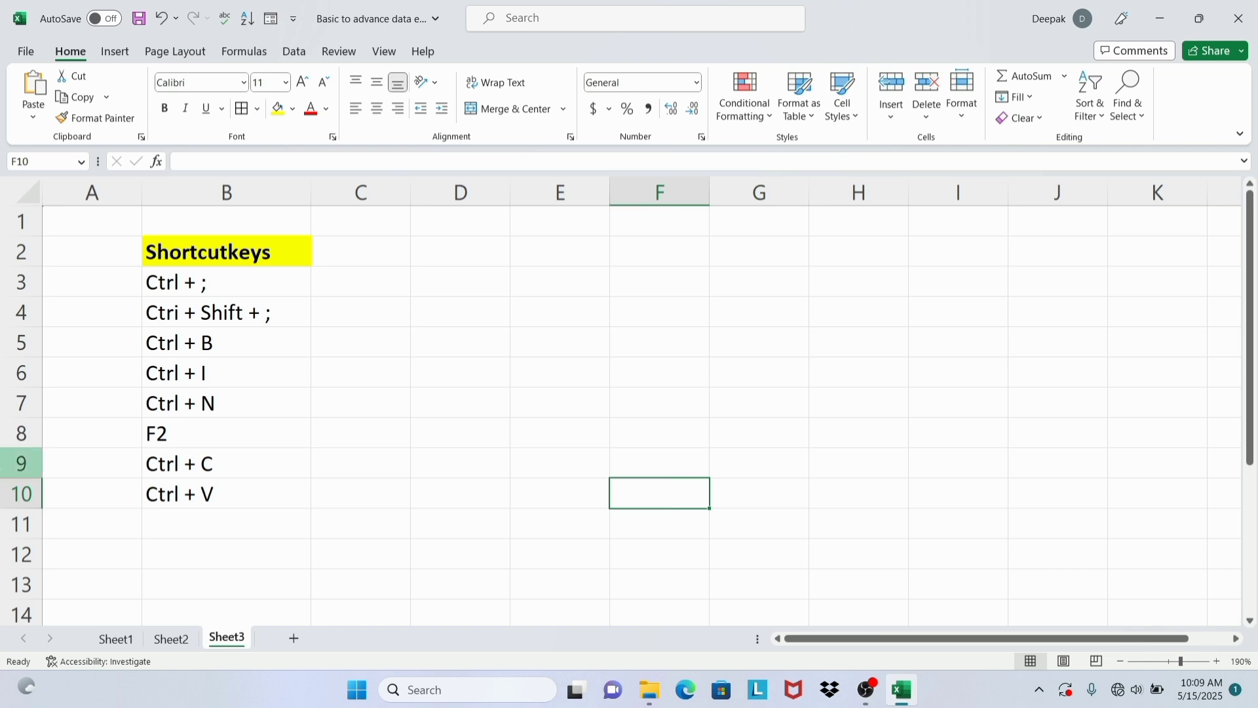
left_click_drag(230, 277, 245, 494)
left_click(561, 285)
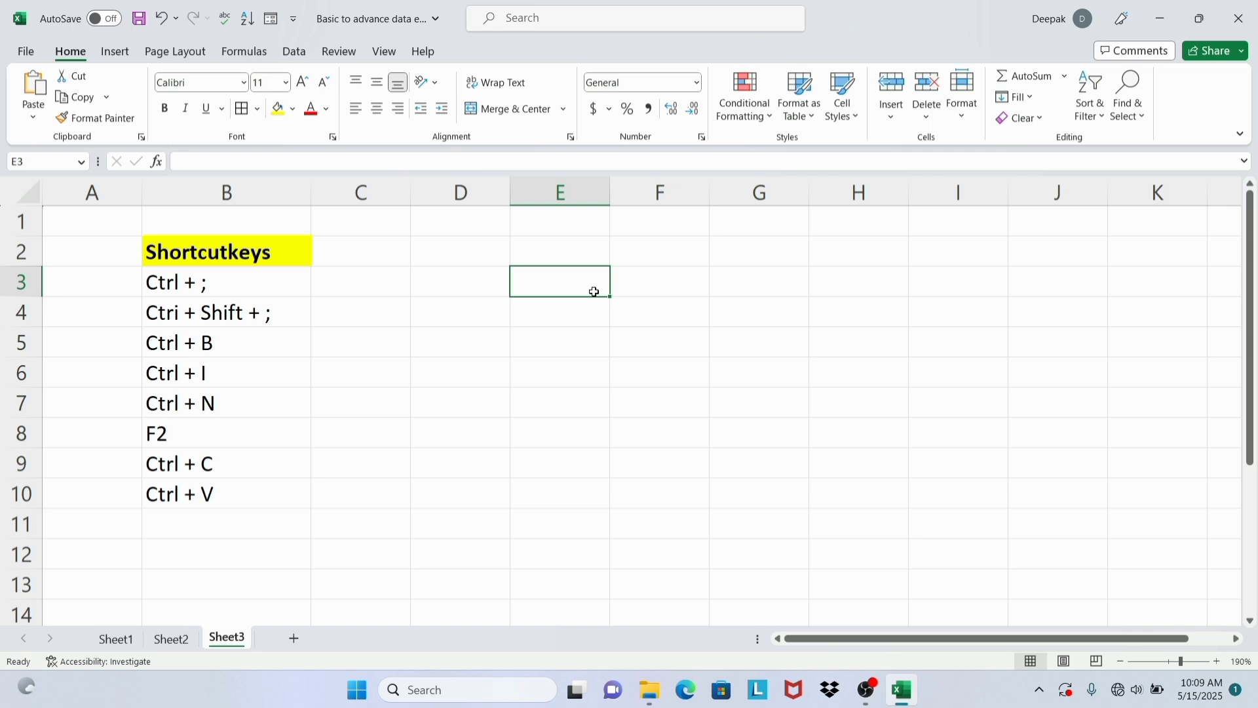
key("ctrl+semicolon")
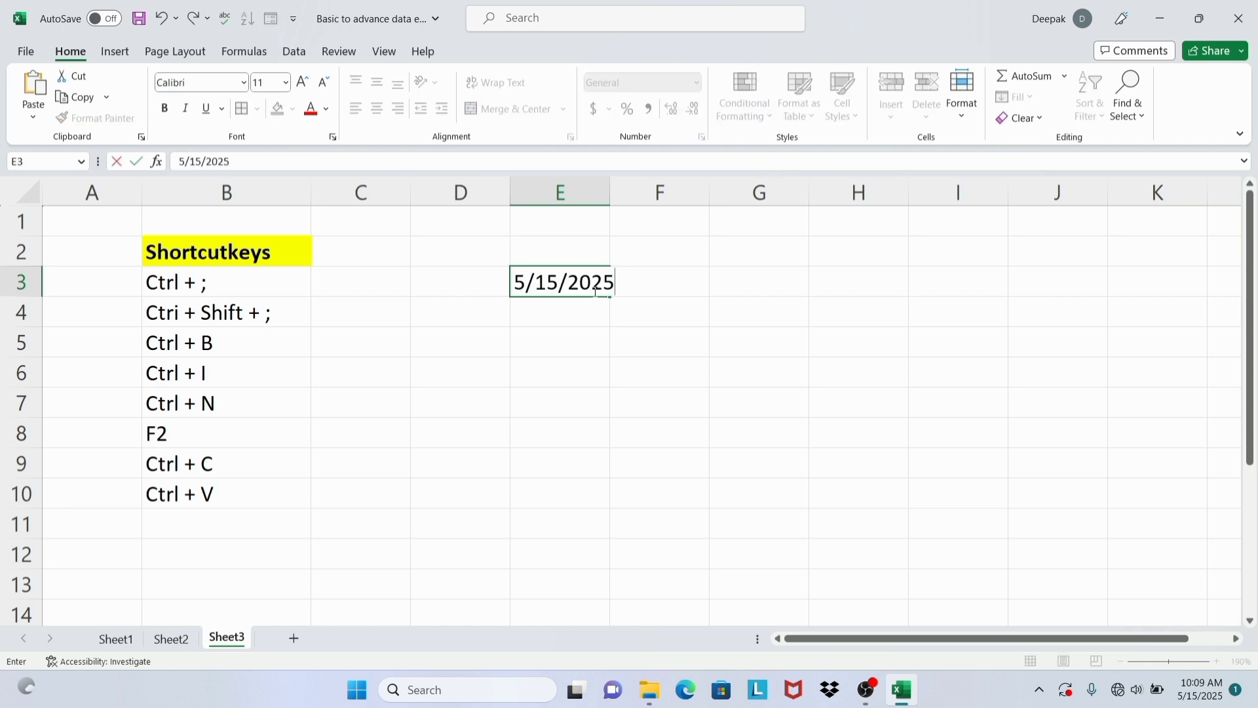
left_click(556, 312)
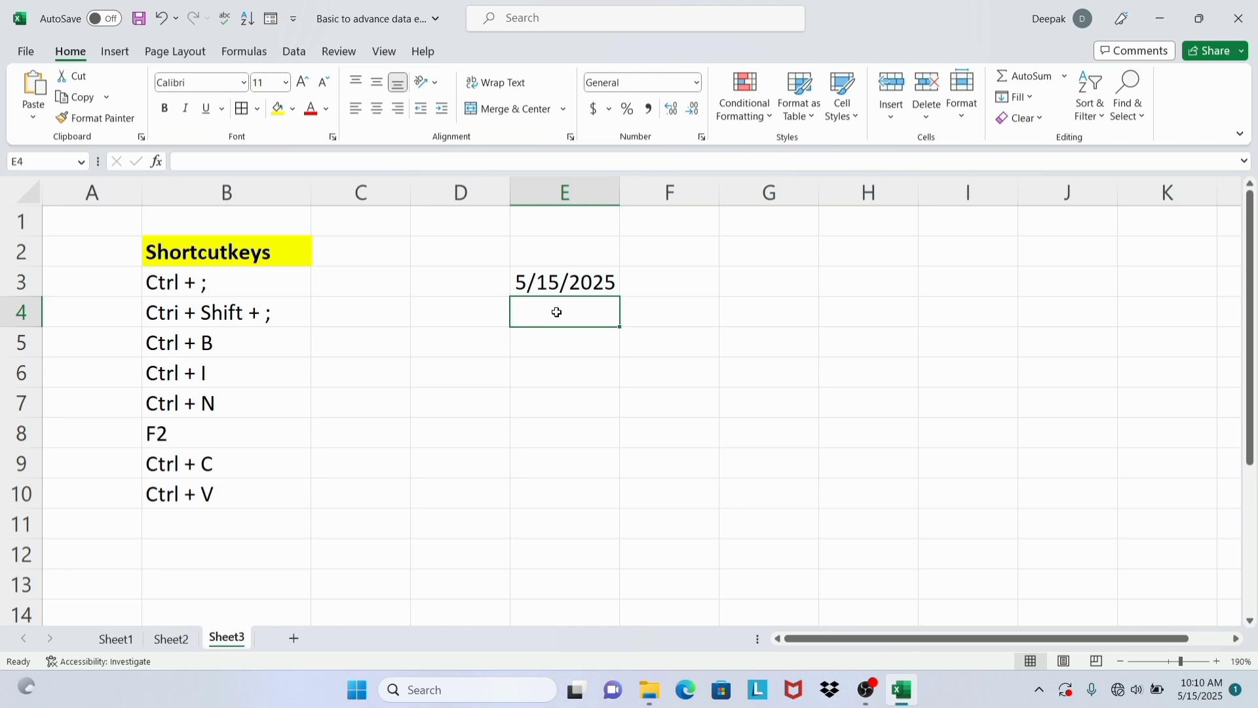
key("ctrl+shift+semicolon")
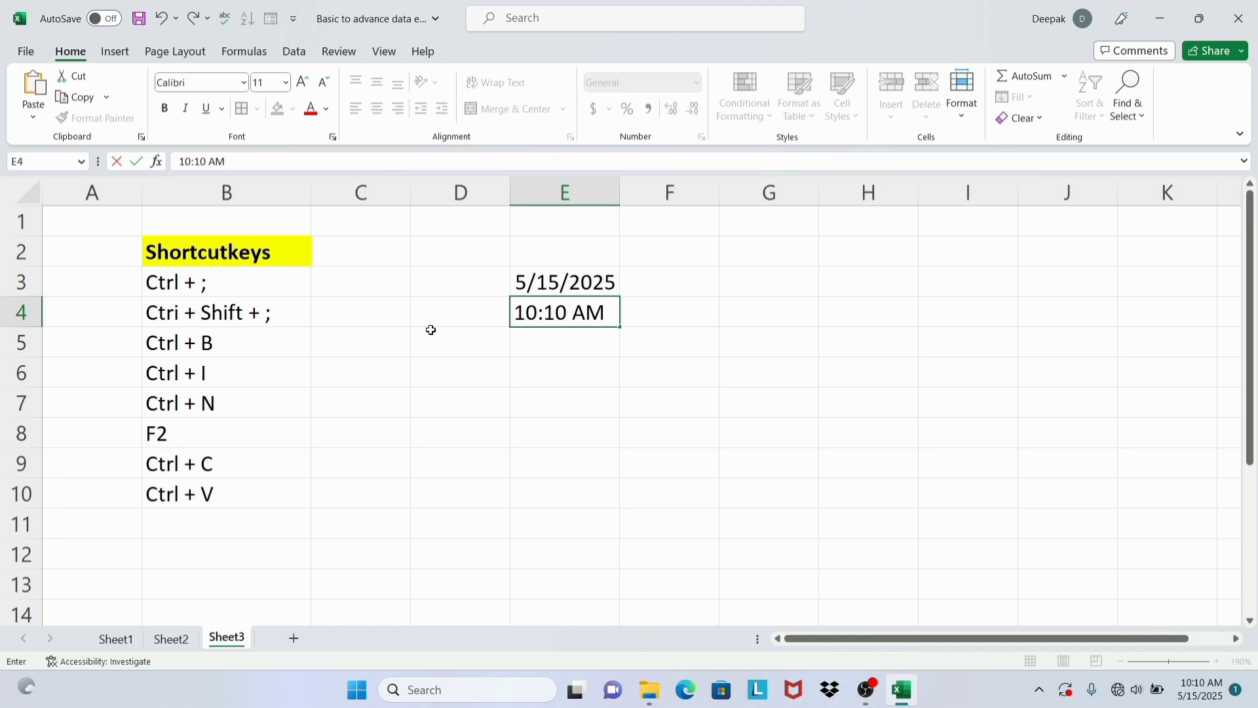
left_click(227, 344)
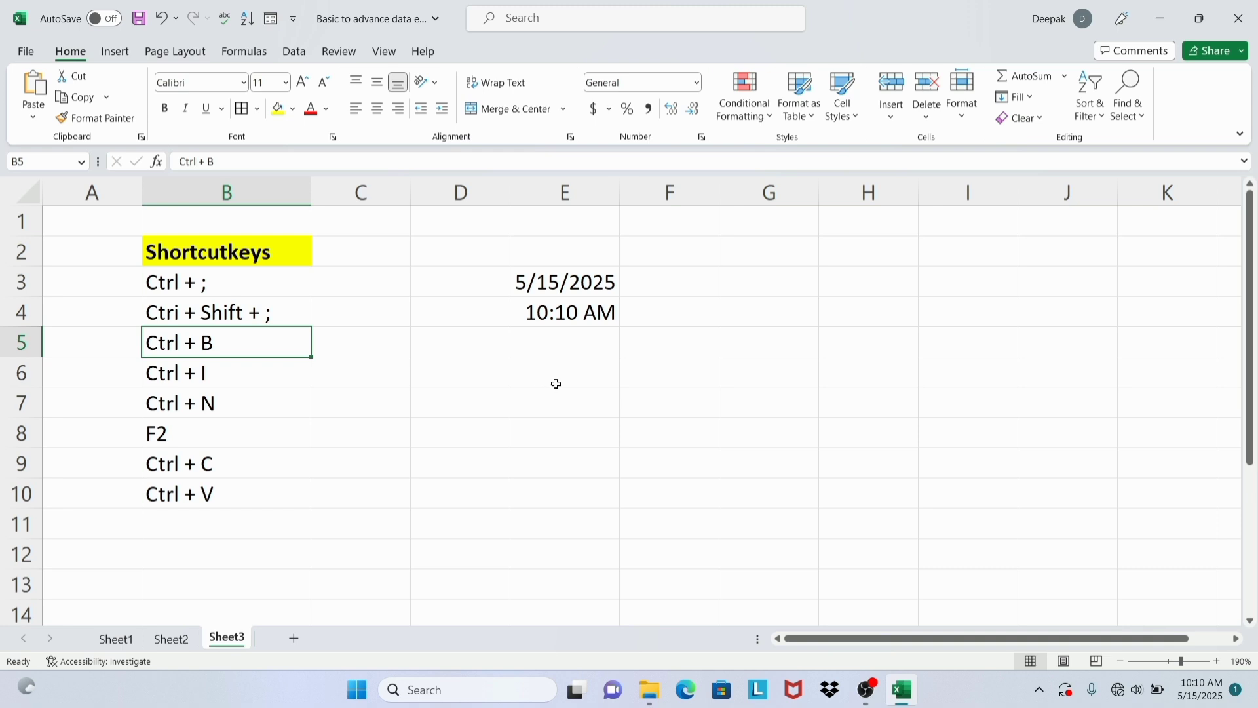
Make the date in E3 bold and italic, and widen column E to fit it.
left_click(568, 281)
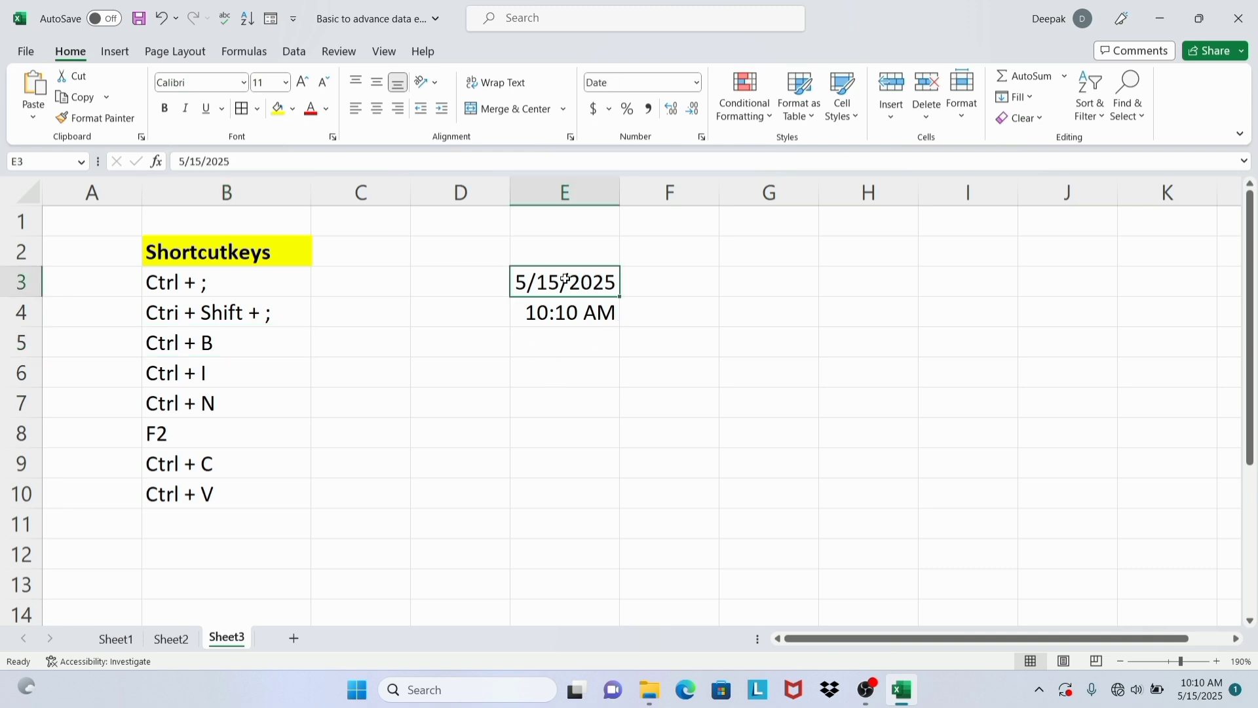
key("ctrl+b")
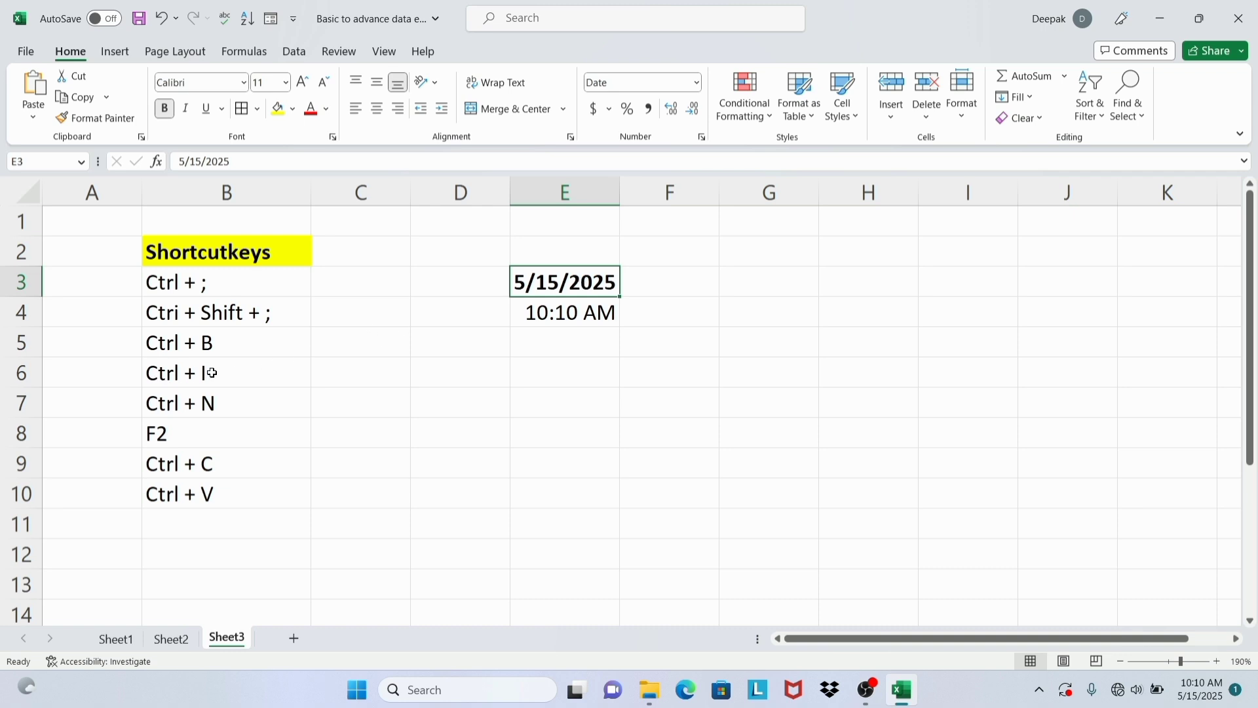
left_click(236, 374)
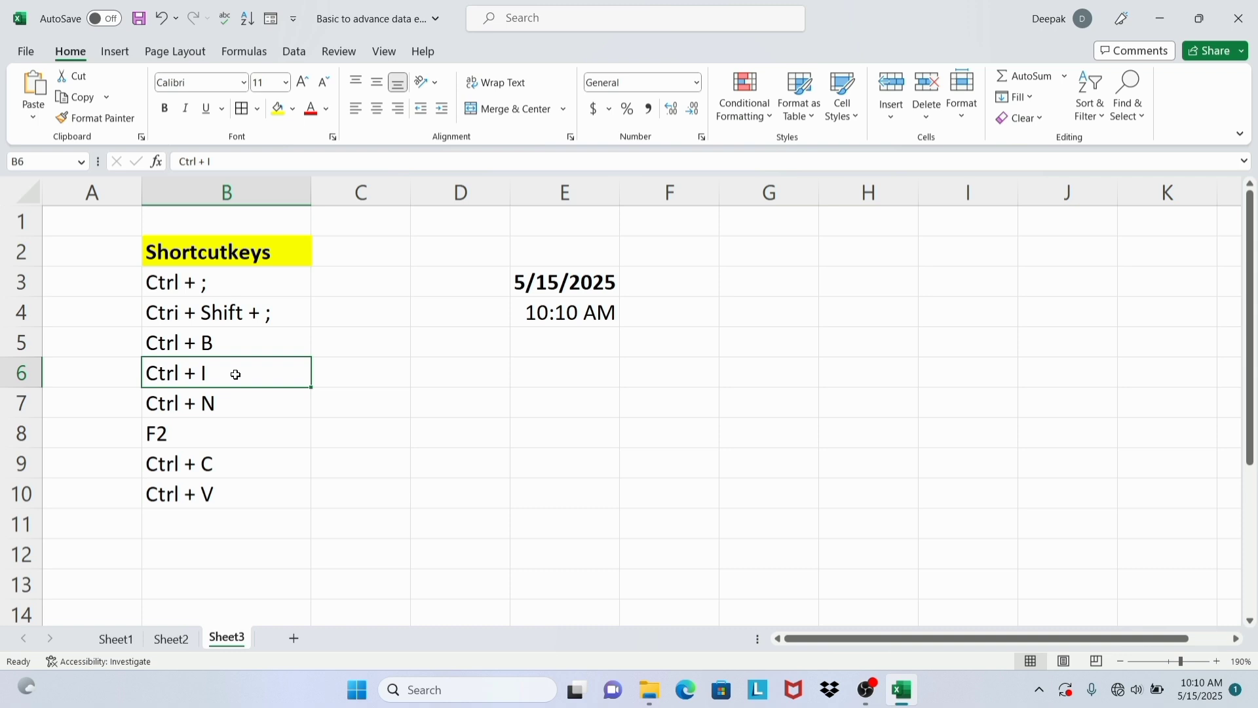
left_click(568, 286)
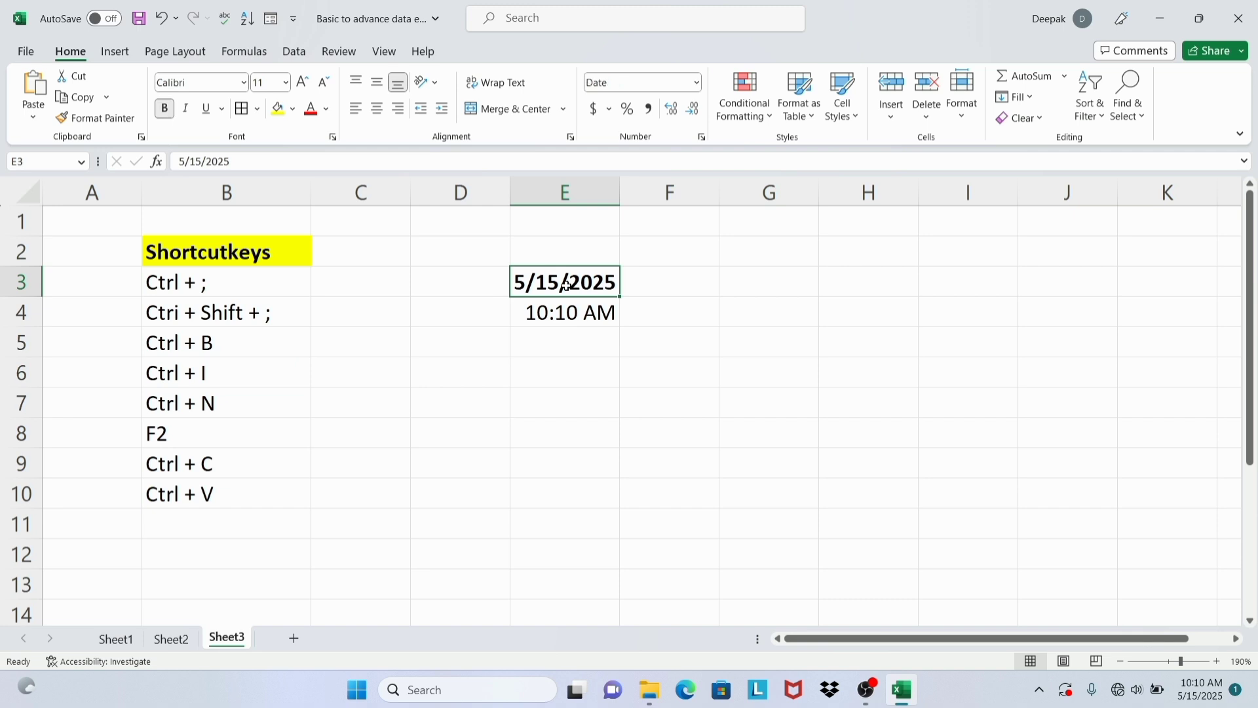
key("ctrl+i")
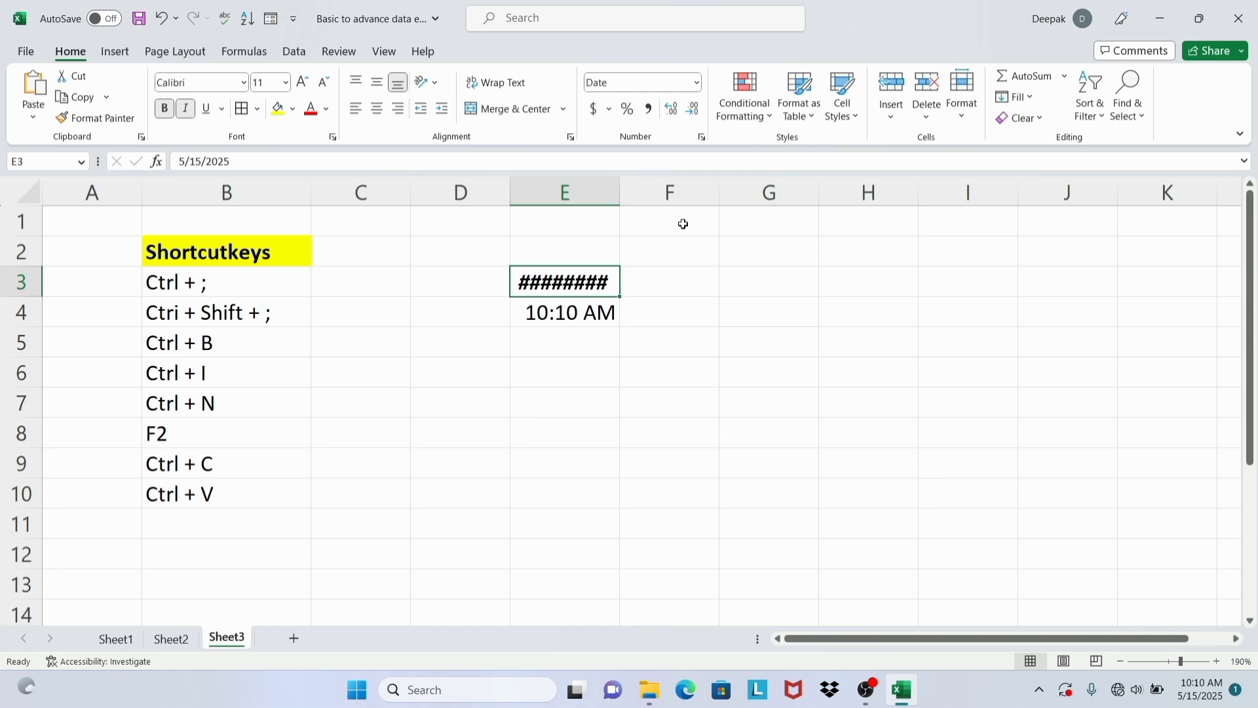
left_click_drag(621, 190, 659, 194)
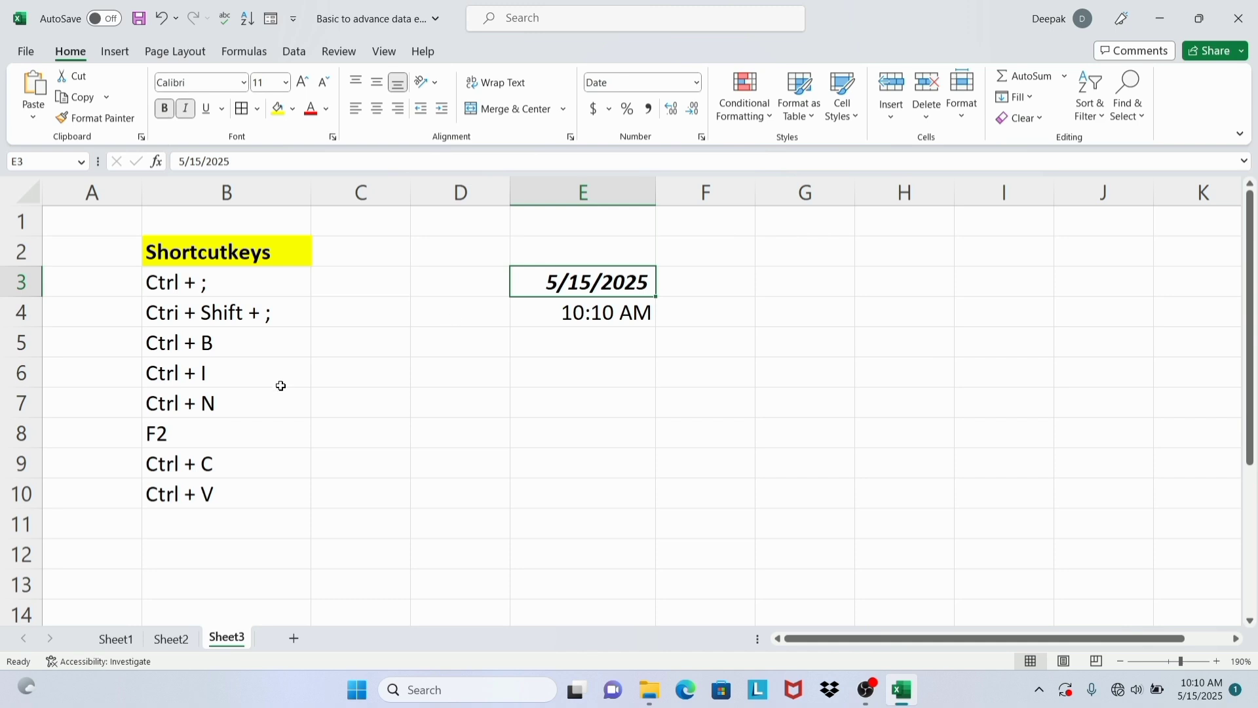
left_click(236, 405)
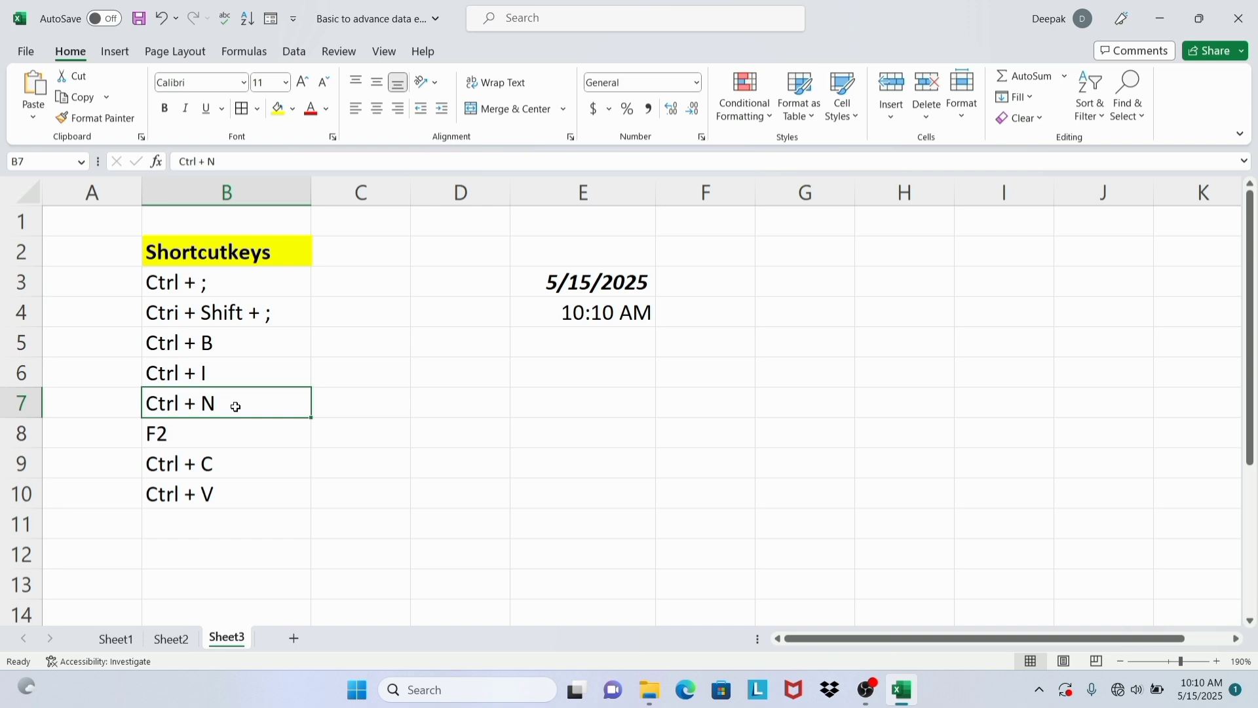
left_click(612, 397)
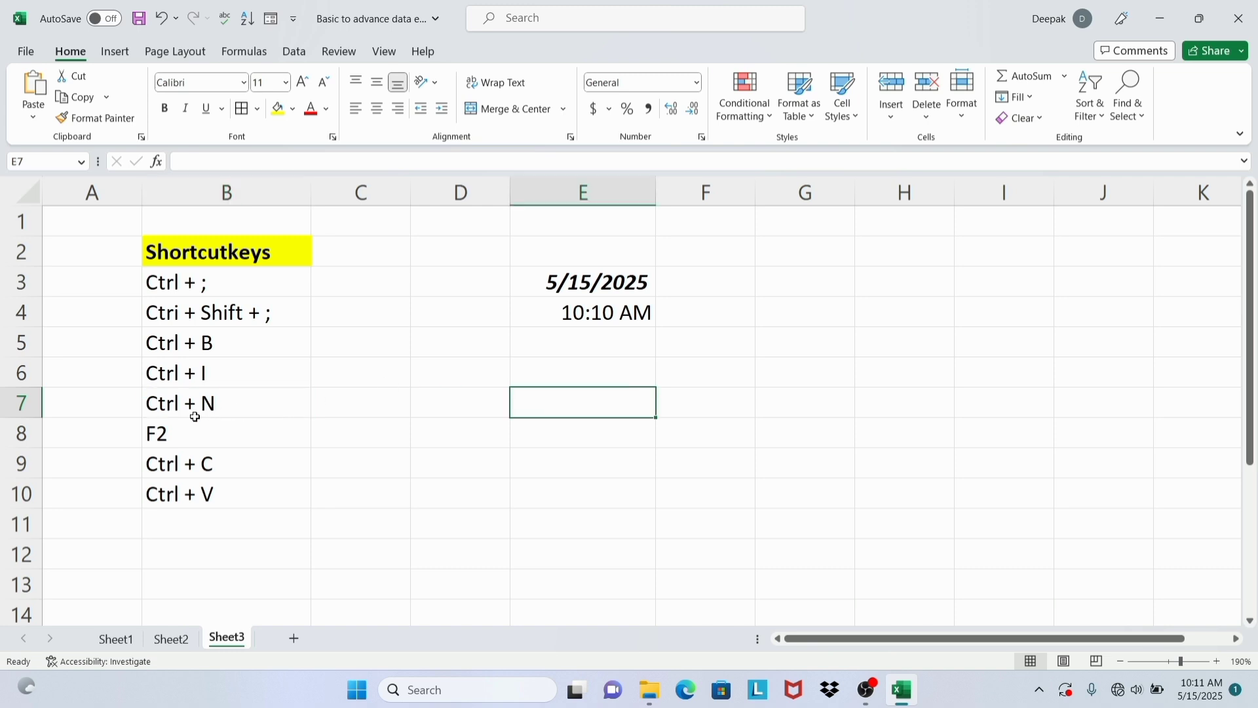
left_click(186, 440)
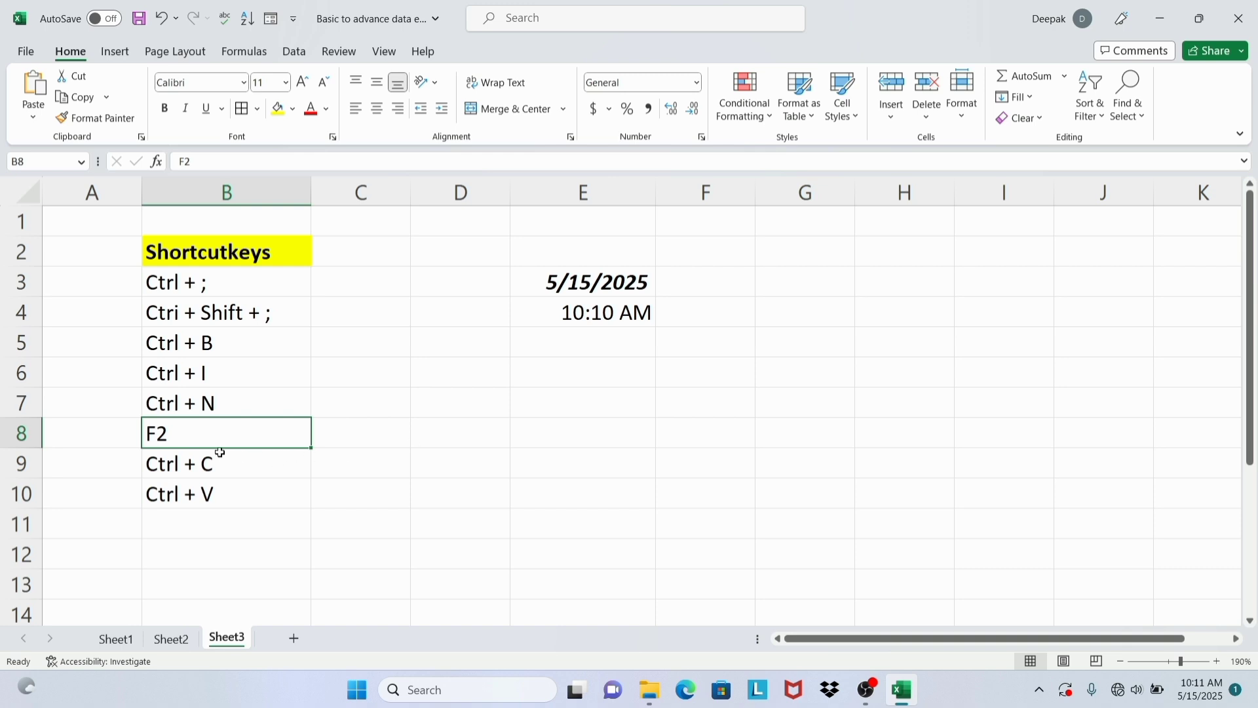
Enter the text "Excel Bazar" in cell E7 of Sheet3.
left_click(522, 408)
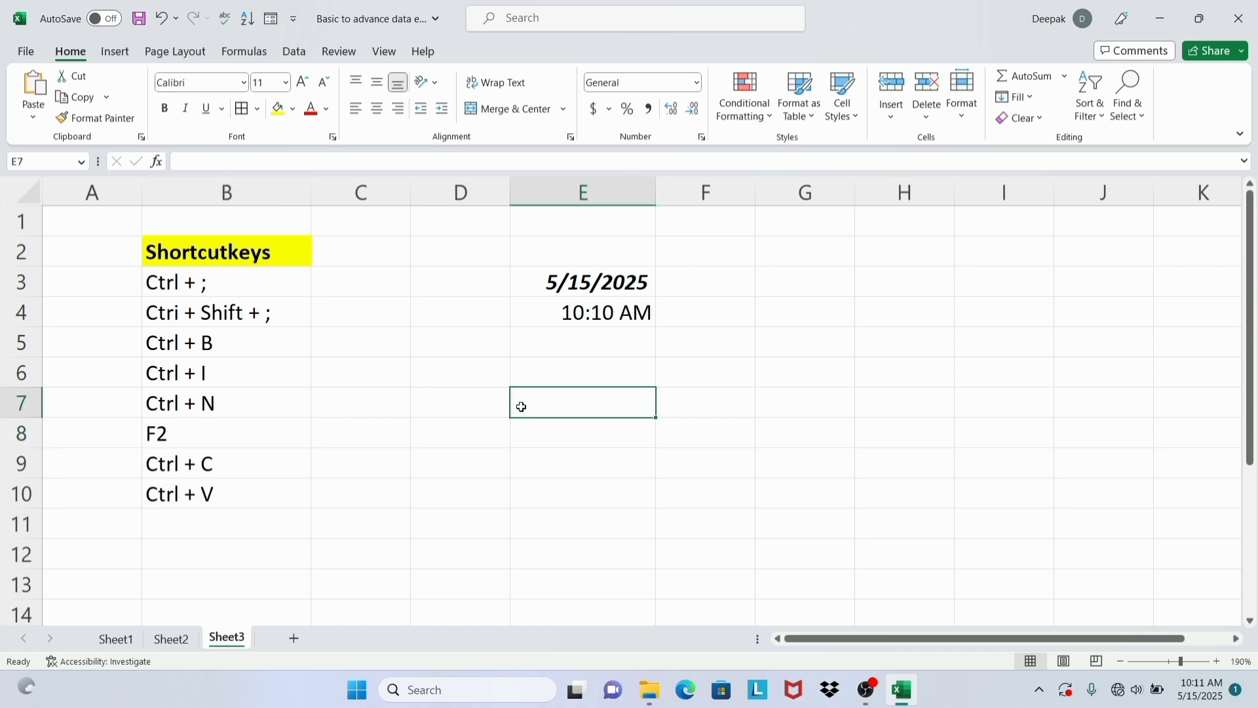
type("Excel")
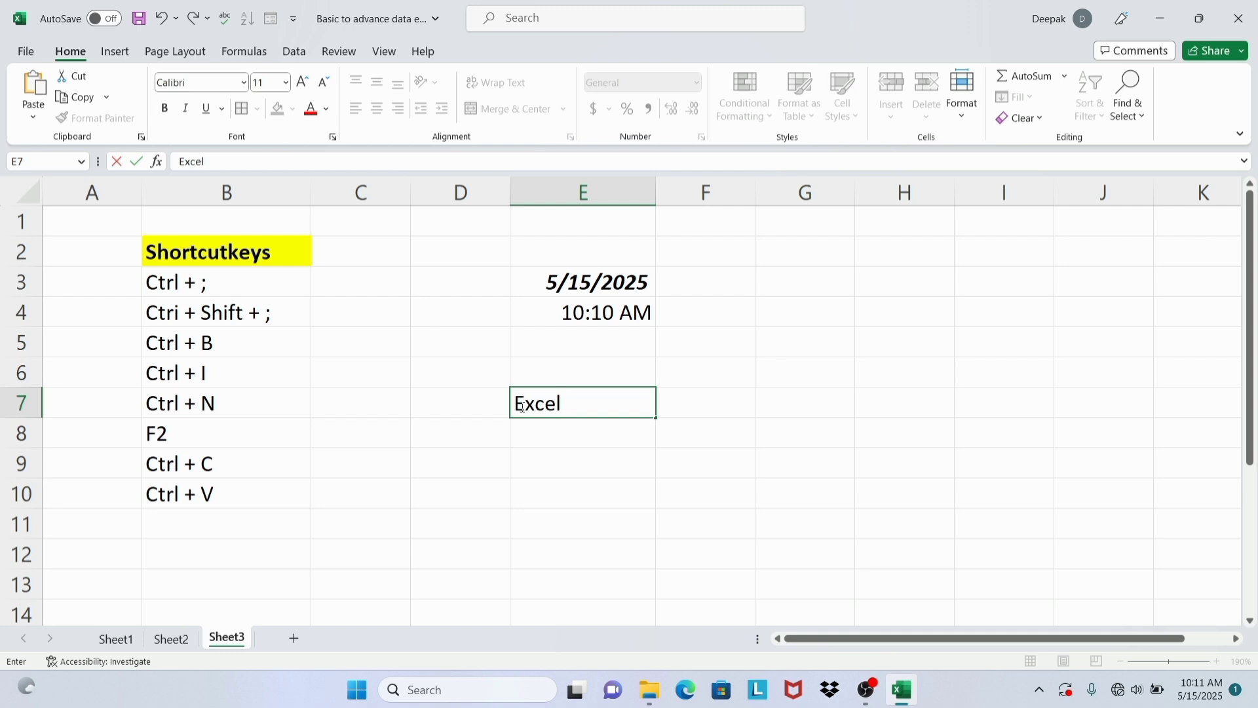
type(" Bazar")
key("Return")
Edit cell E7 in place, adding "bb" after the existing text and deleting it again.
left_click(585, 404)
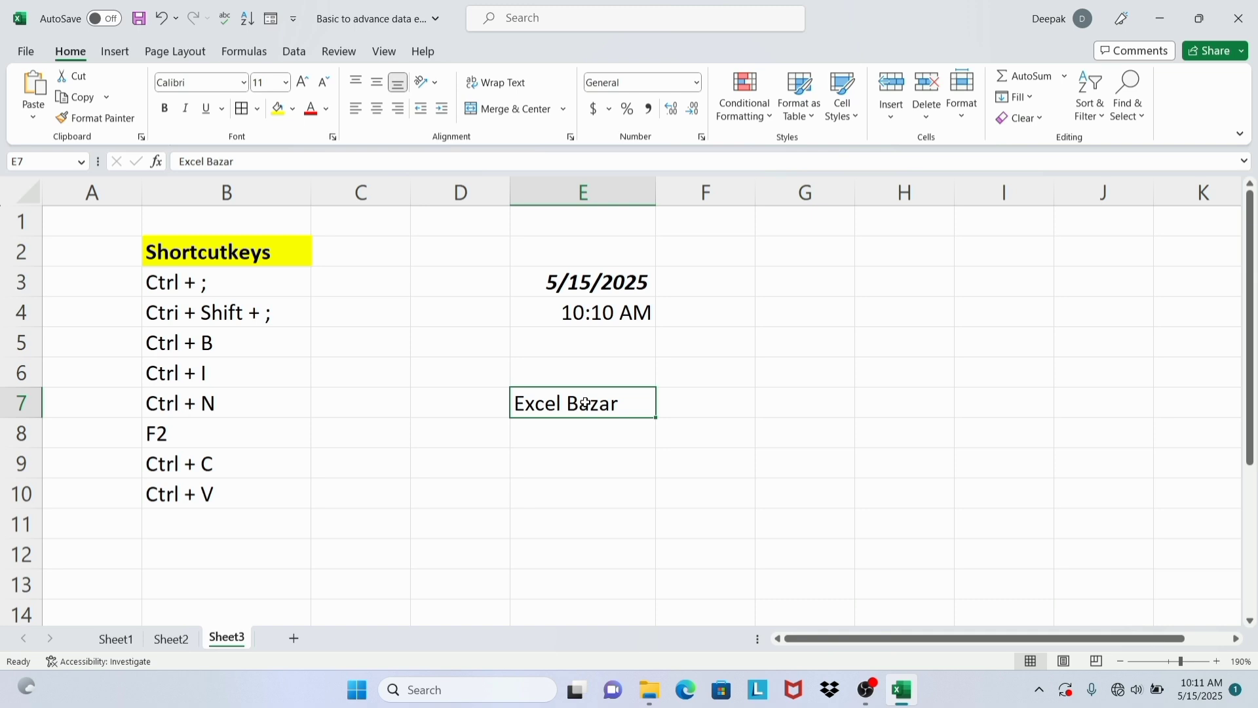
key("F2")
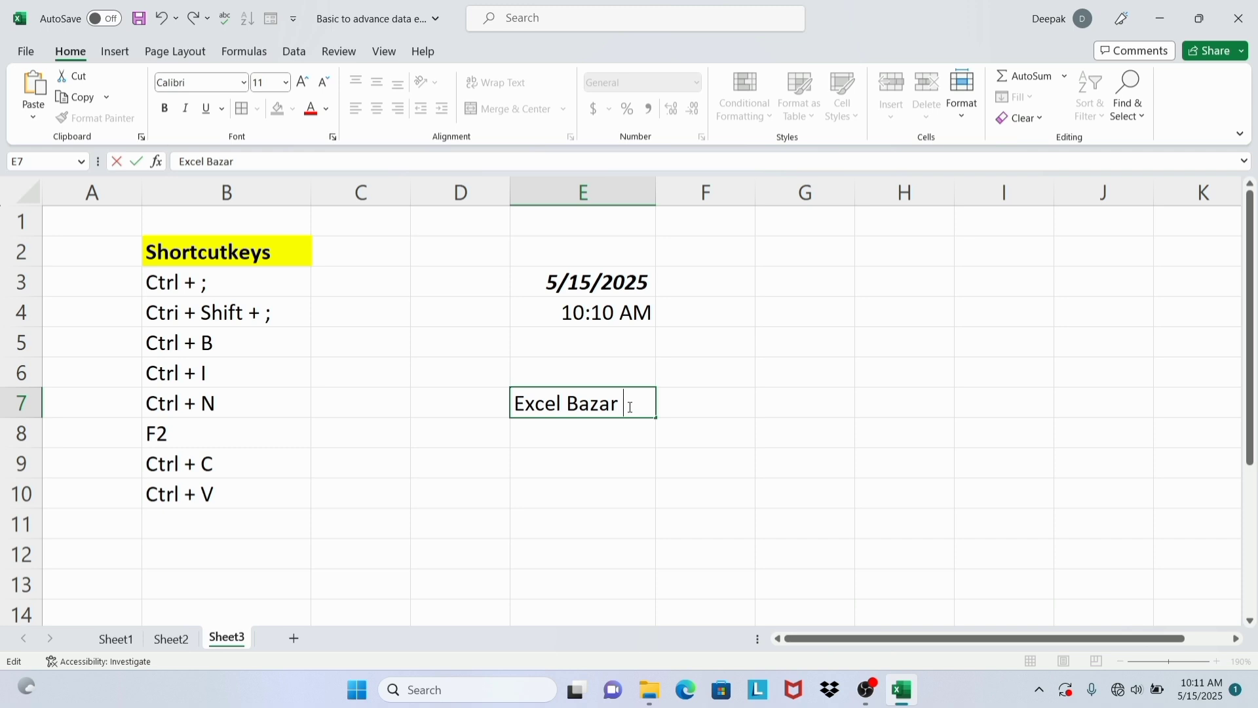
type("bb")
key("BackSpace")
key("BackSpace")
key("BackSpace")
key("Return")
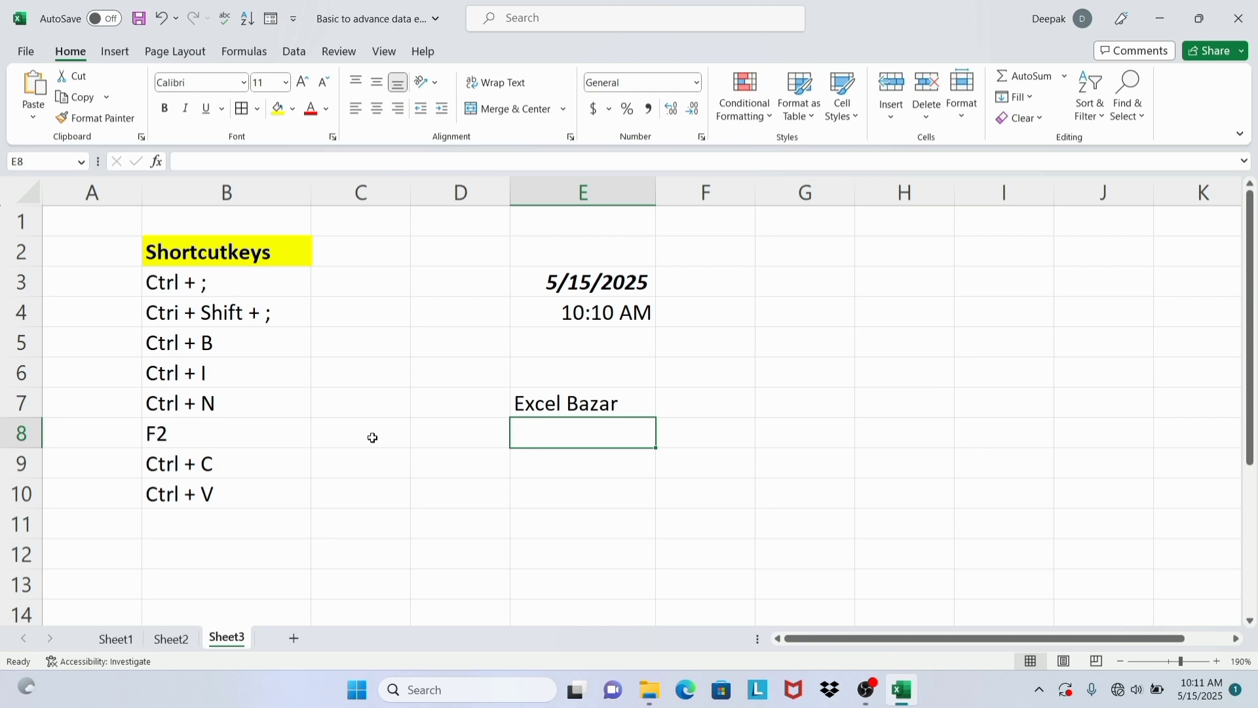
left_click(234, 464)
left_click(230, 496)
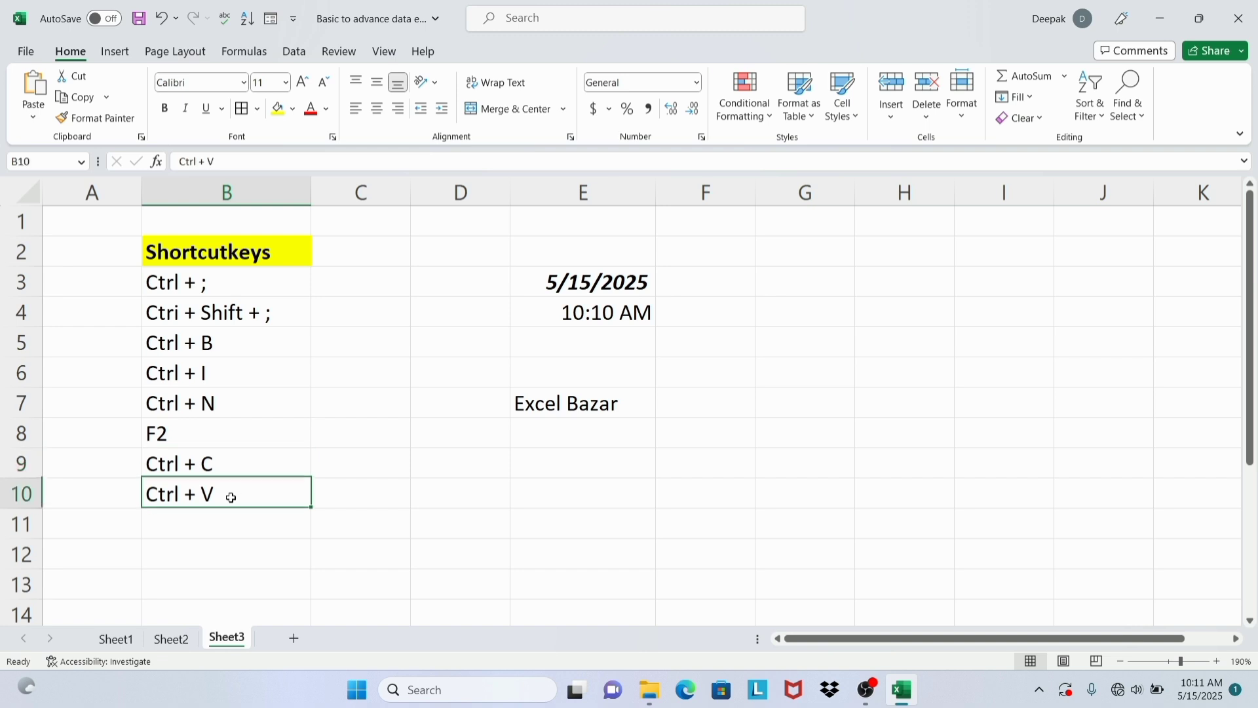
left_click(242, 467)
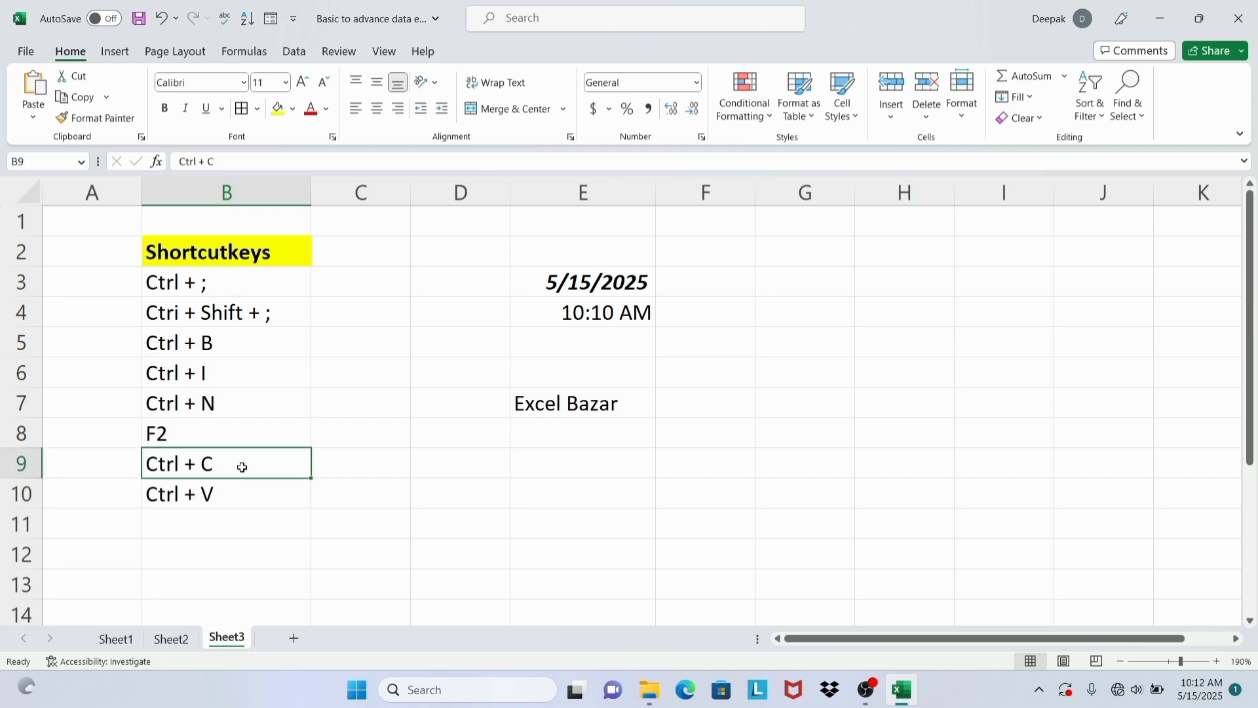
Copy the "Excel Bazar" text from E7 and paste it into H6, H9, H12 and H3.
left_click(572, 403)
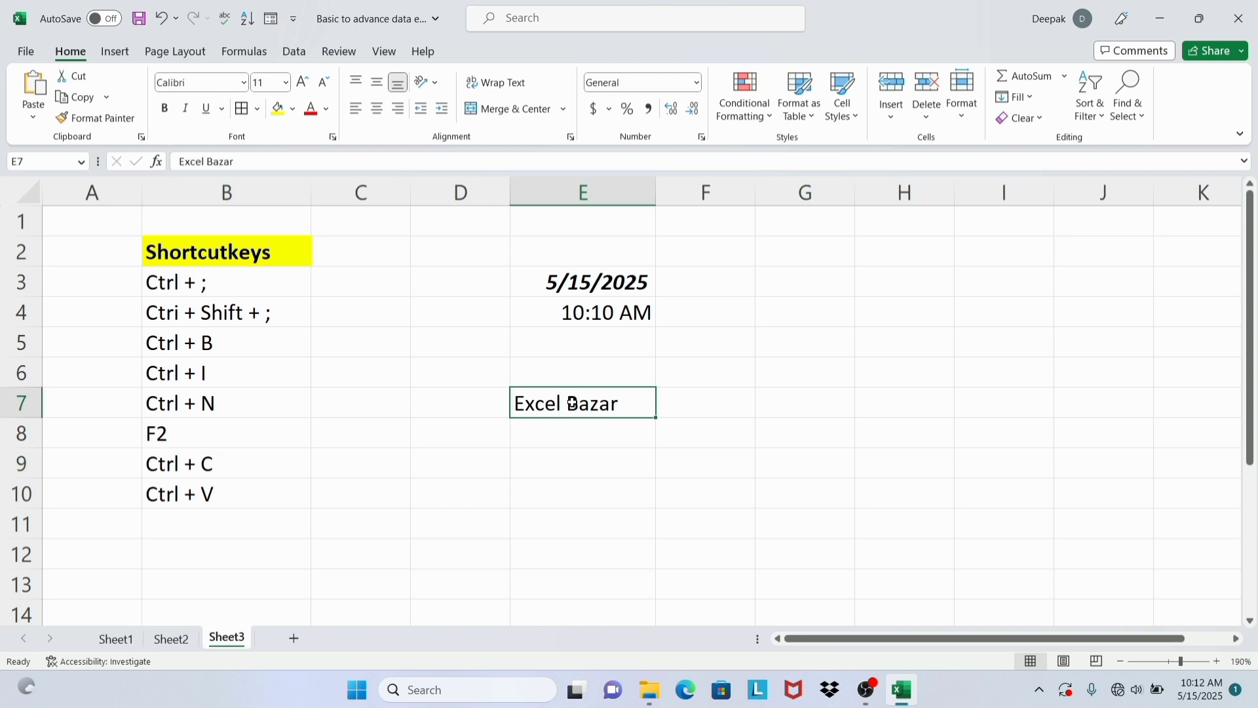
key("ctrl+c")
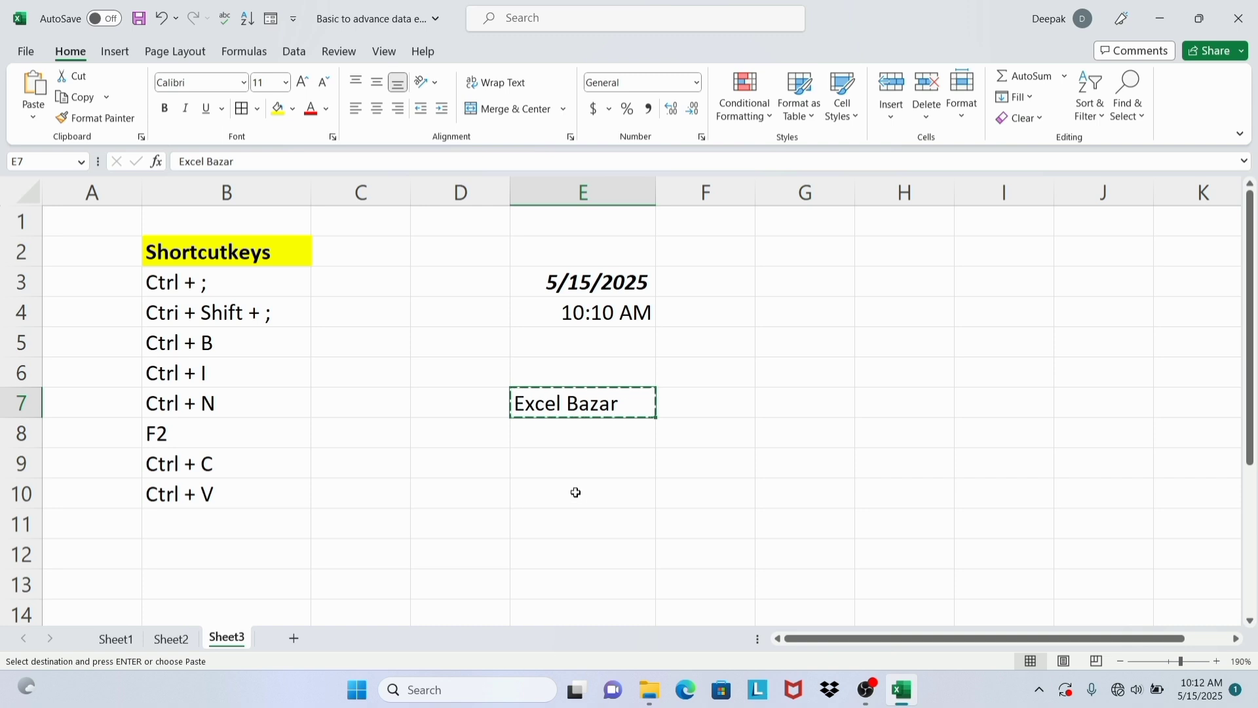
left_click(894, 382)
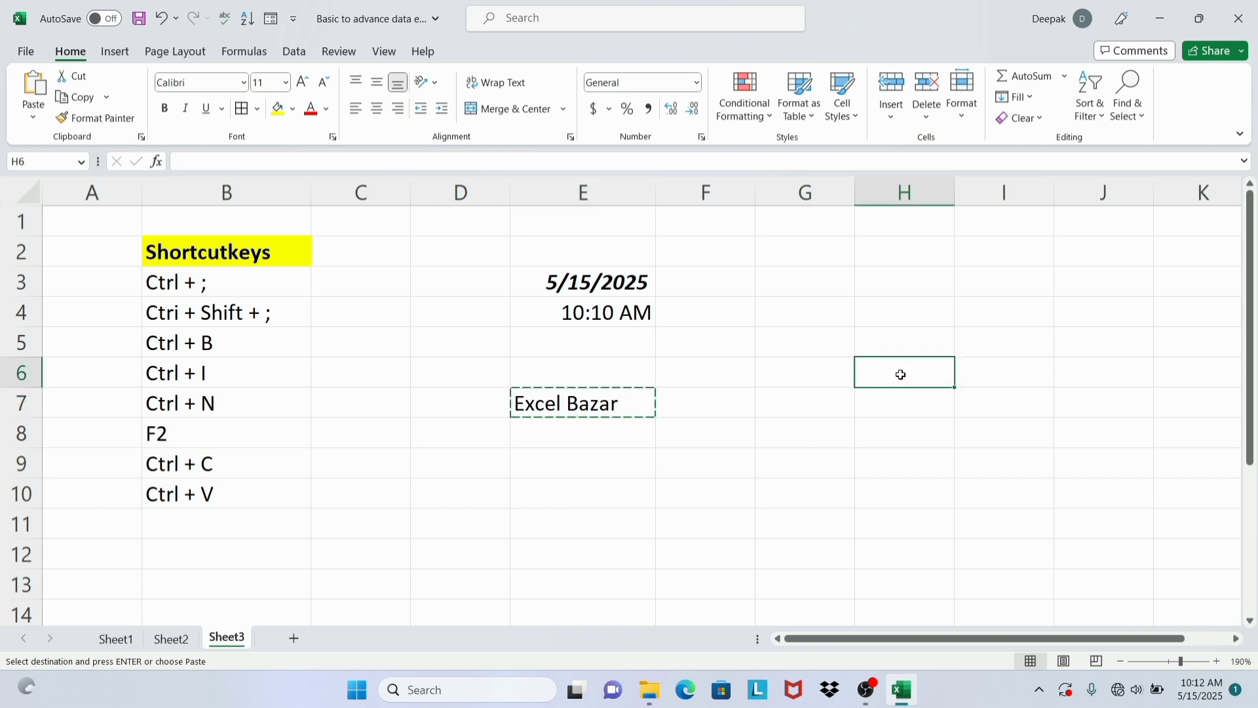
key("ctrl+v")
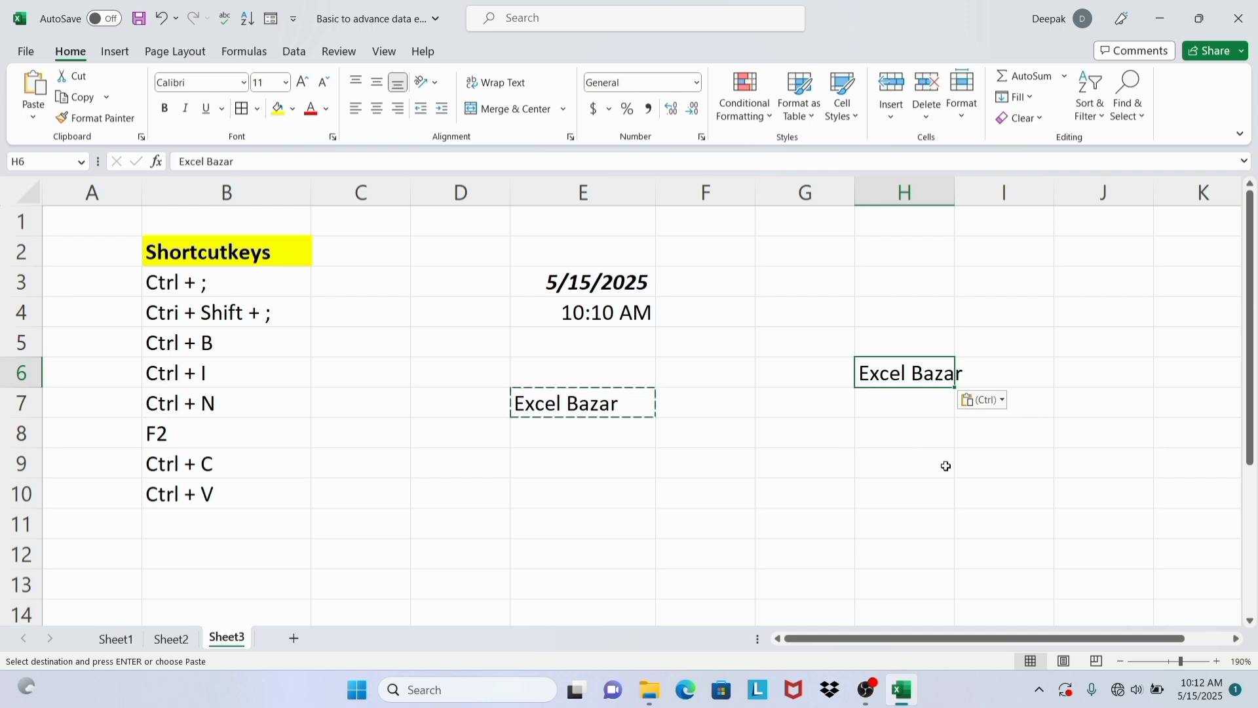
left_click(911, 467)
key("ctrl+v")
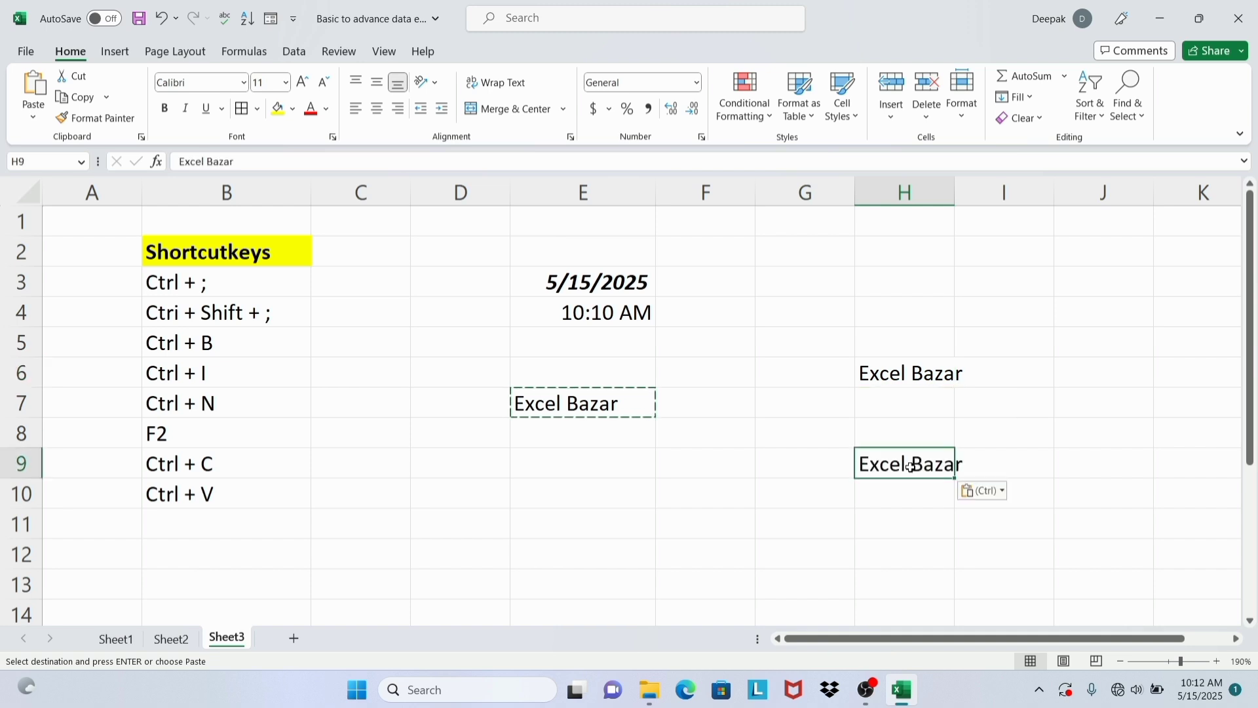
left_click(904, 558)
key("ctrl+v")
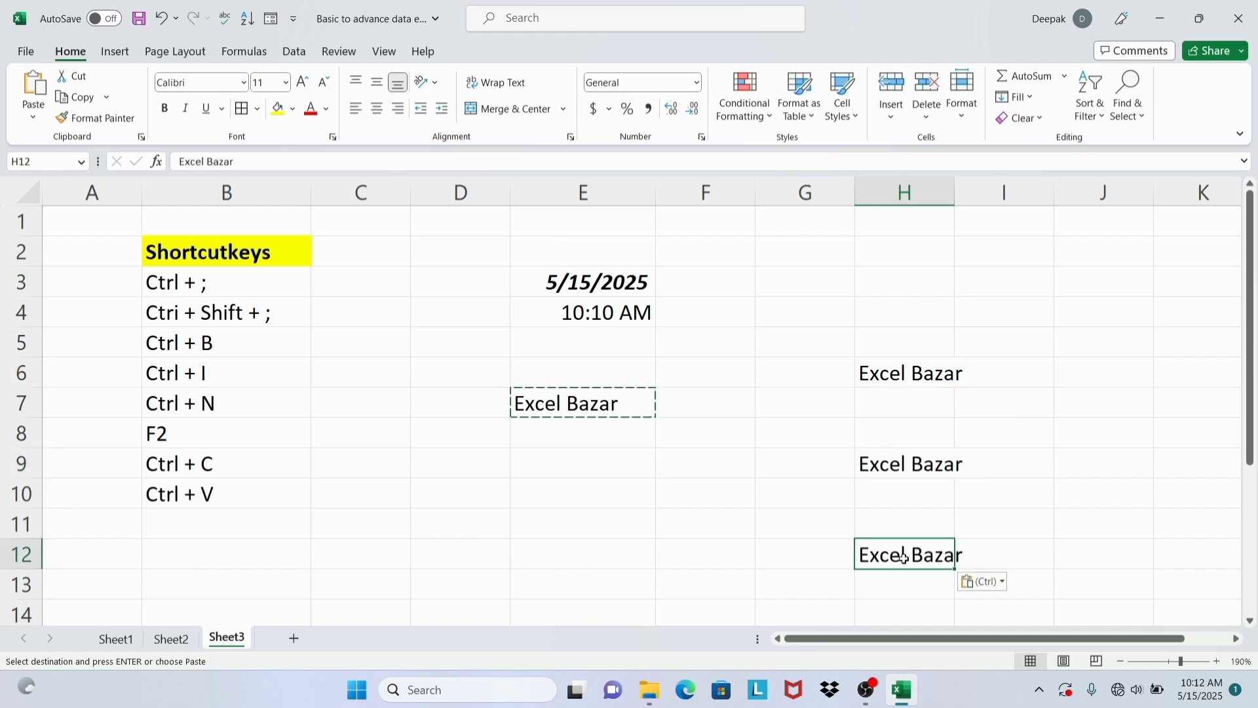
left_click(921, 283)
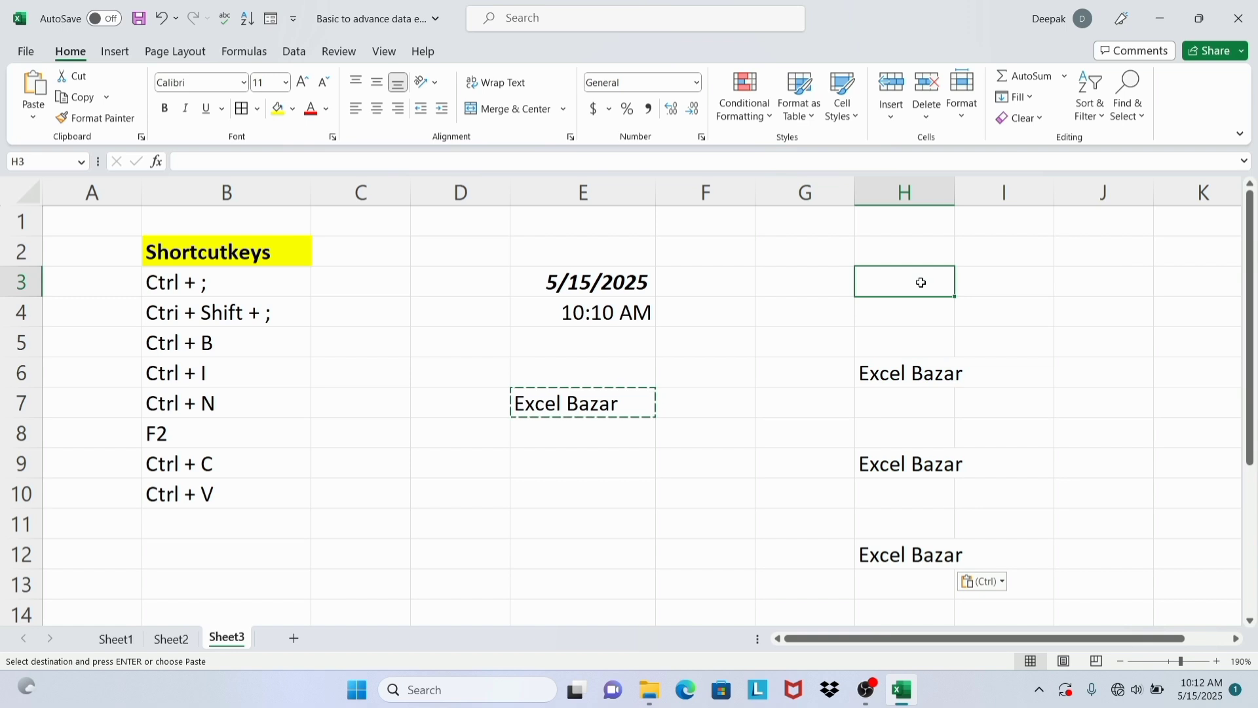
key("ctrl+v")
left_click(1024, 425)
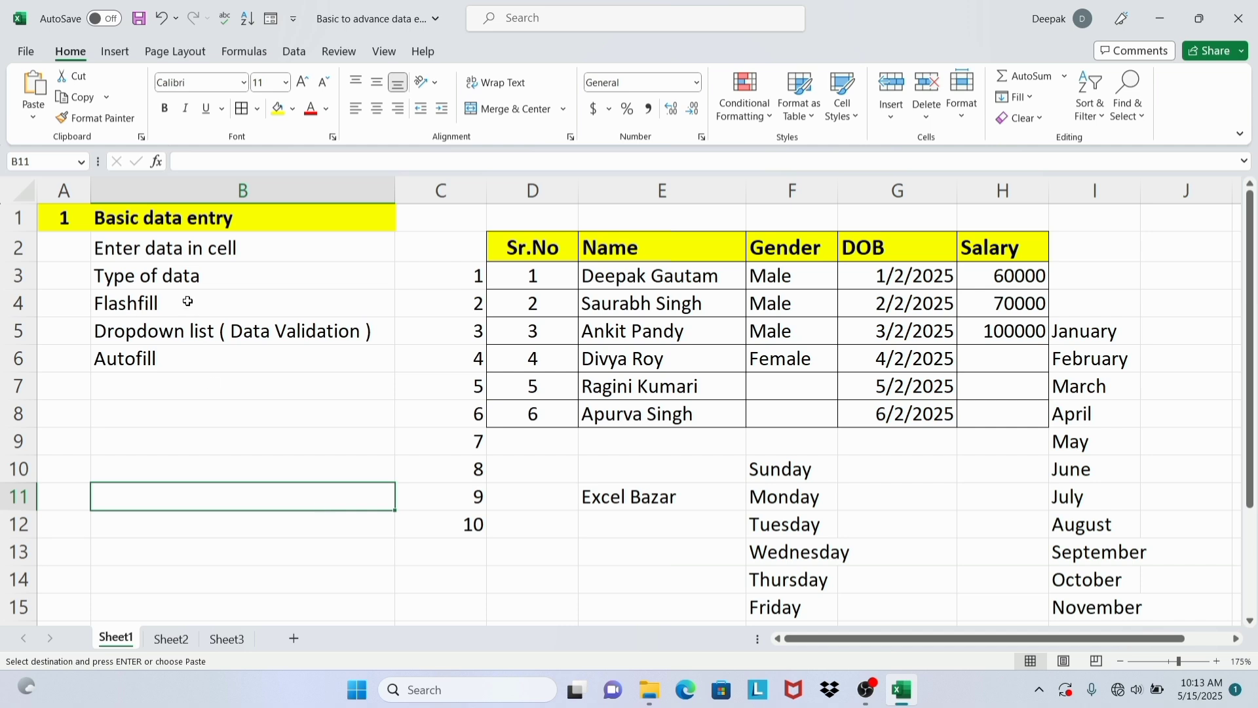
Start saving a copy of the workbook to the Desktop folder under the file name "data enty".
left_click(27, 53)
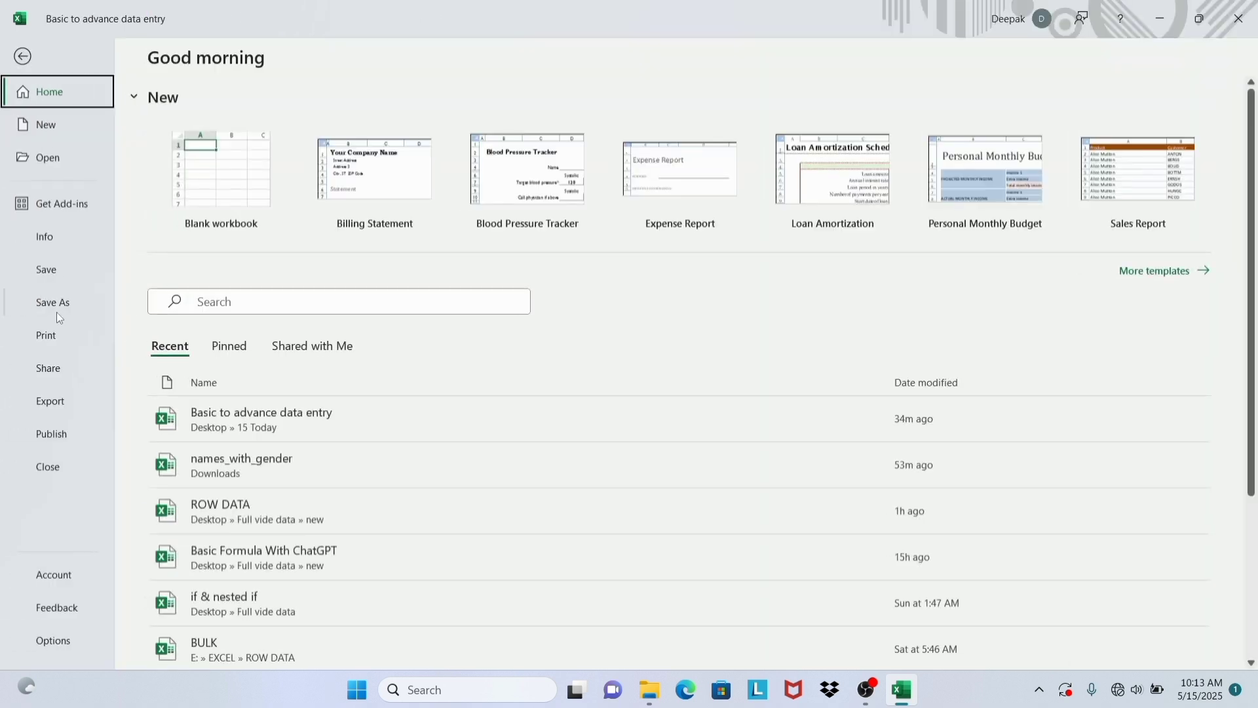
left_click(71, 302)
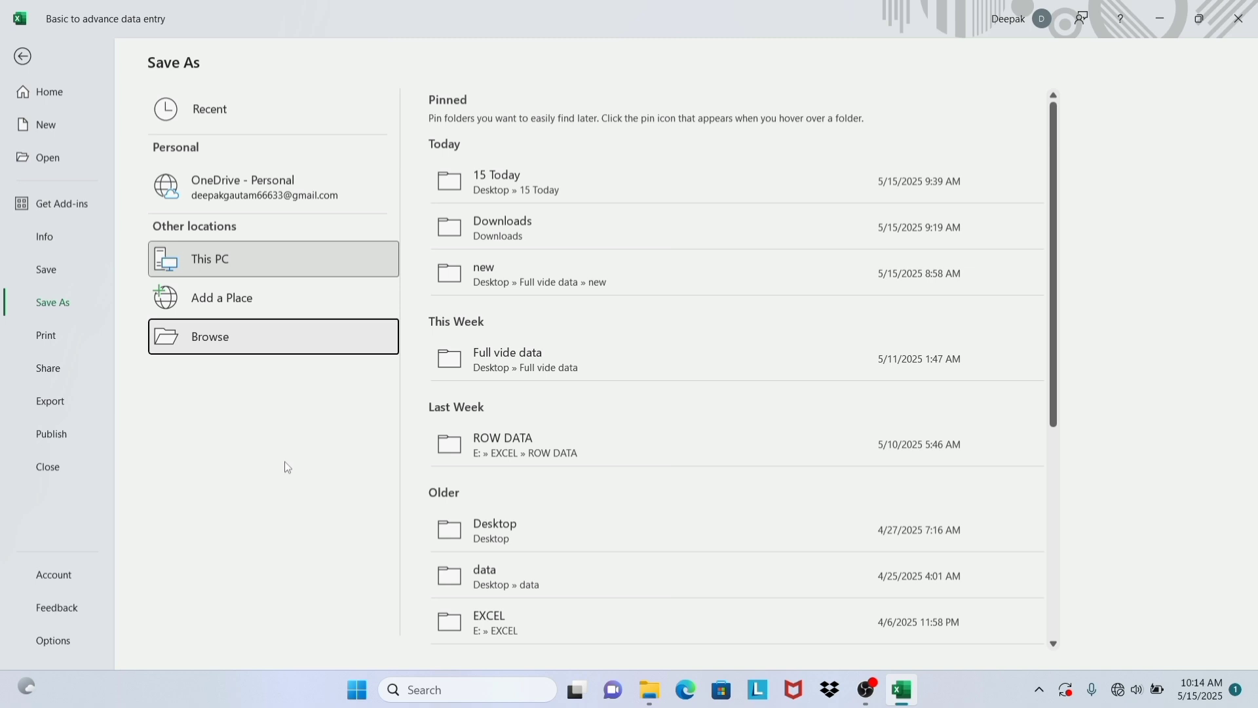
left_click(237, 337)
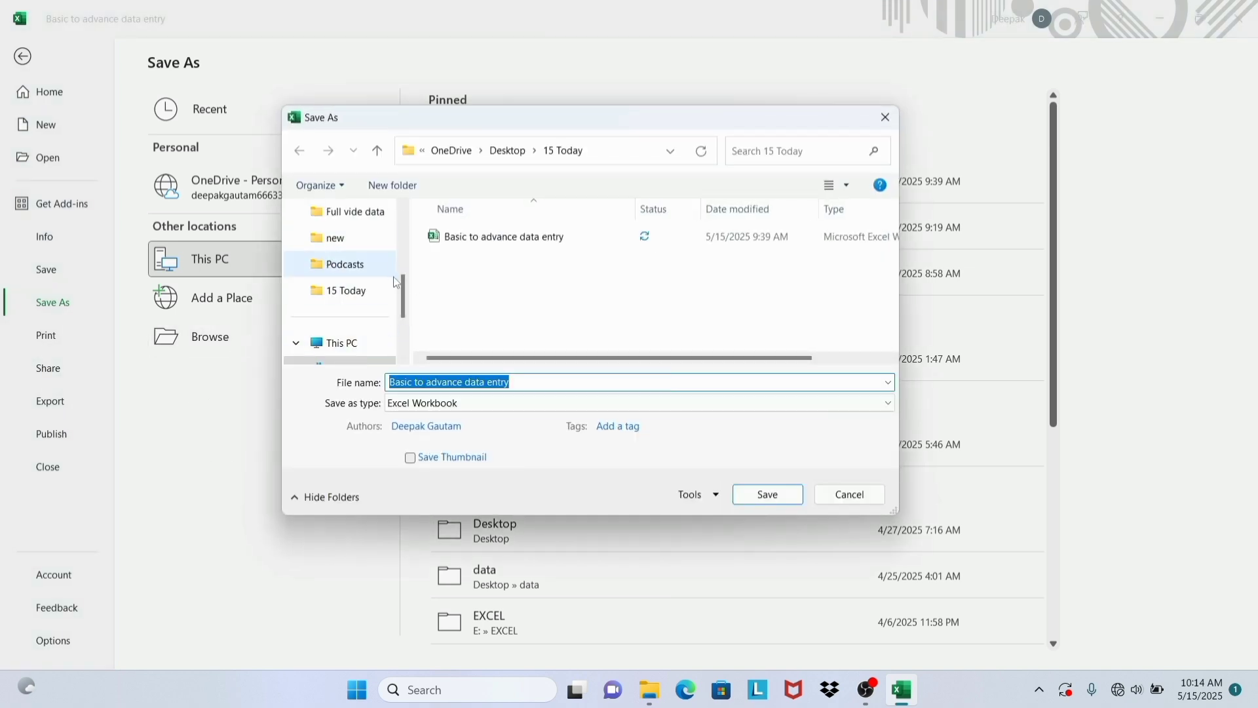
left_click_drag(407, 295, 406, 218)
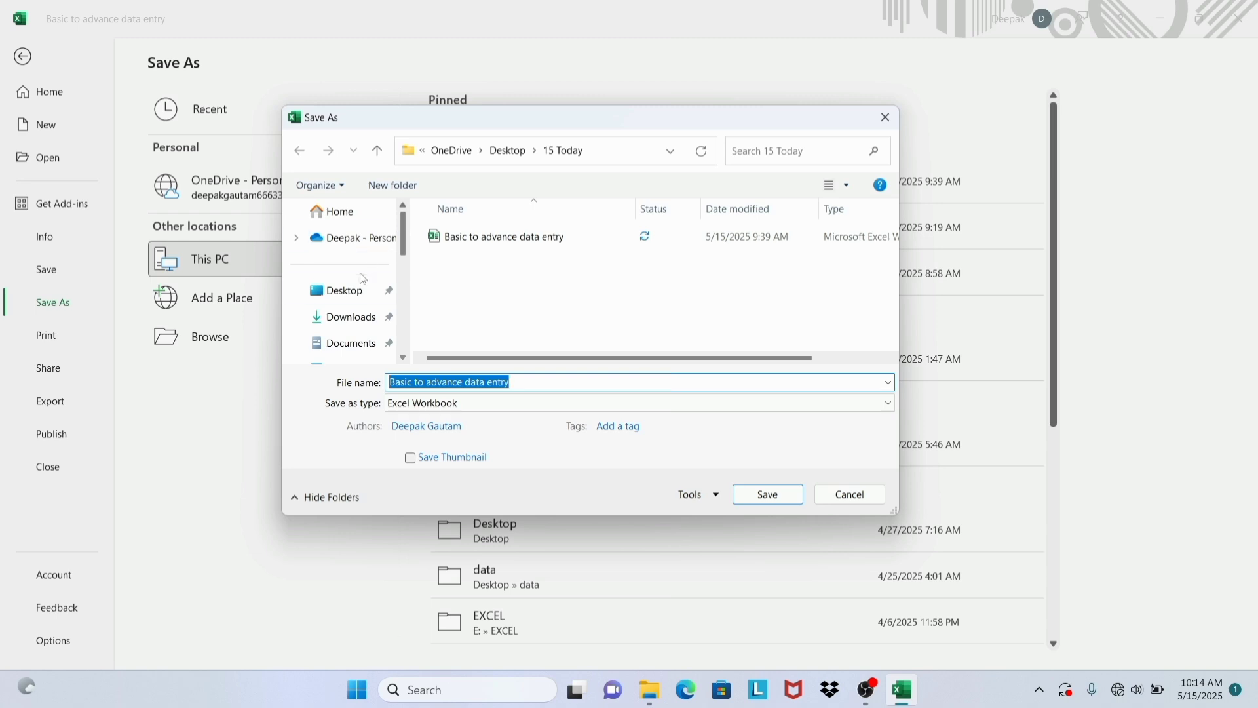
left_click(341, 291)
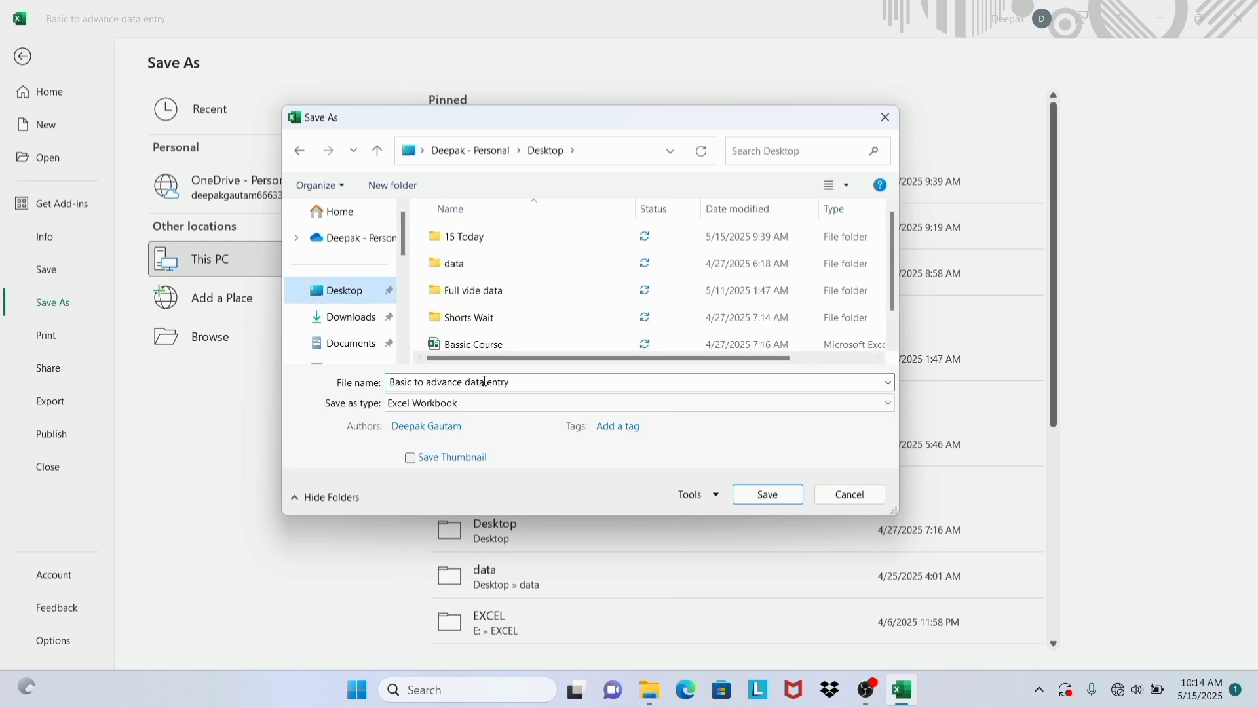
left_click(511, 382)
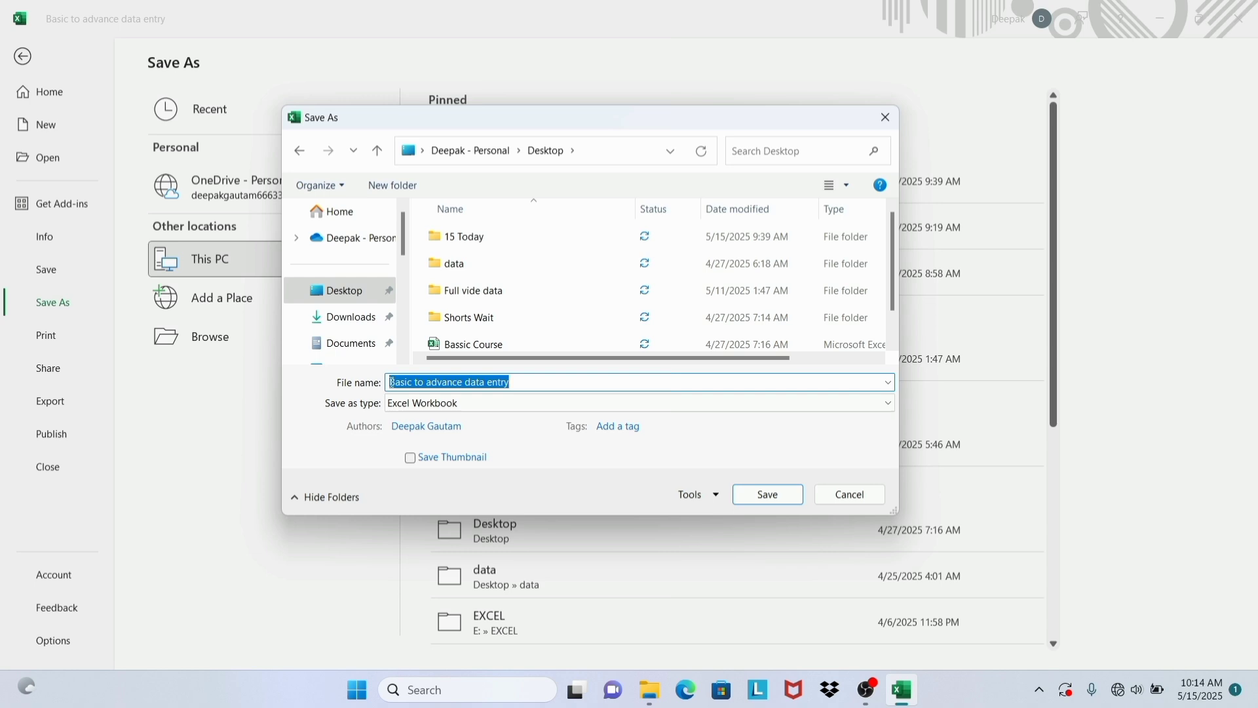
type("data")
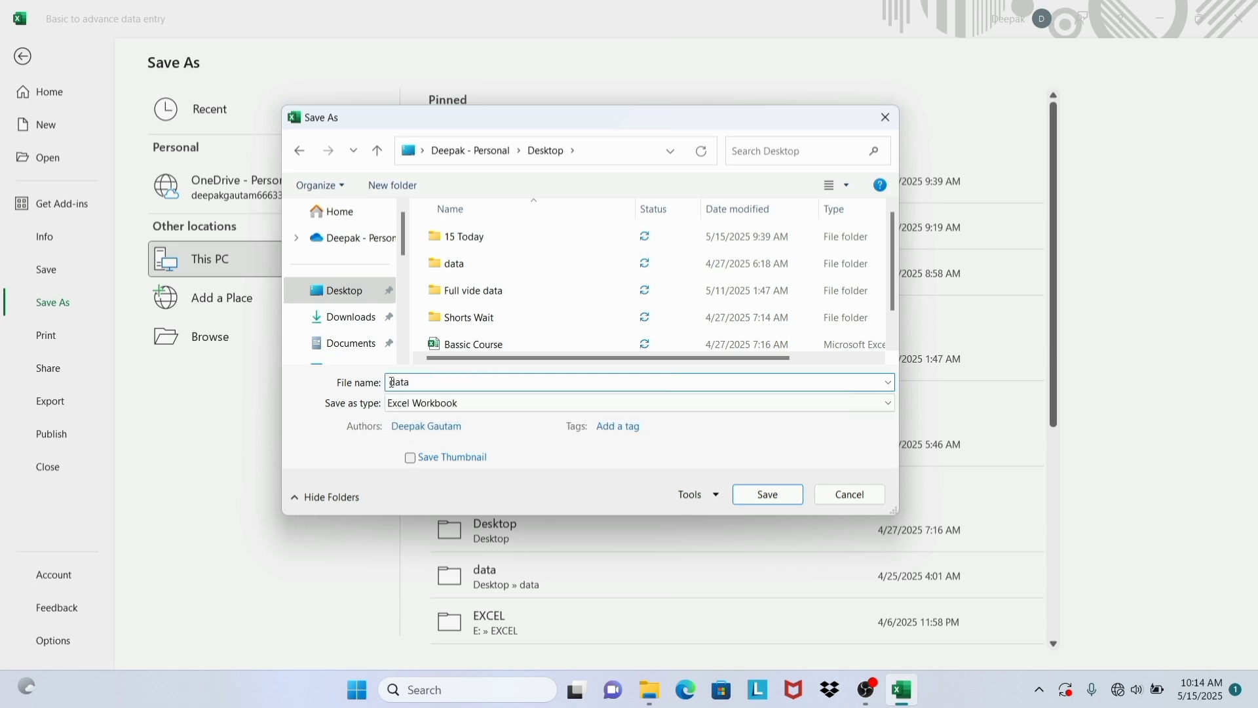
type(" enty")
Set the copy's file type to PDF and save it with standard optimization.
left_click(642, 410)
key("p")
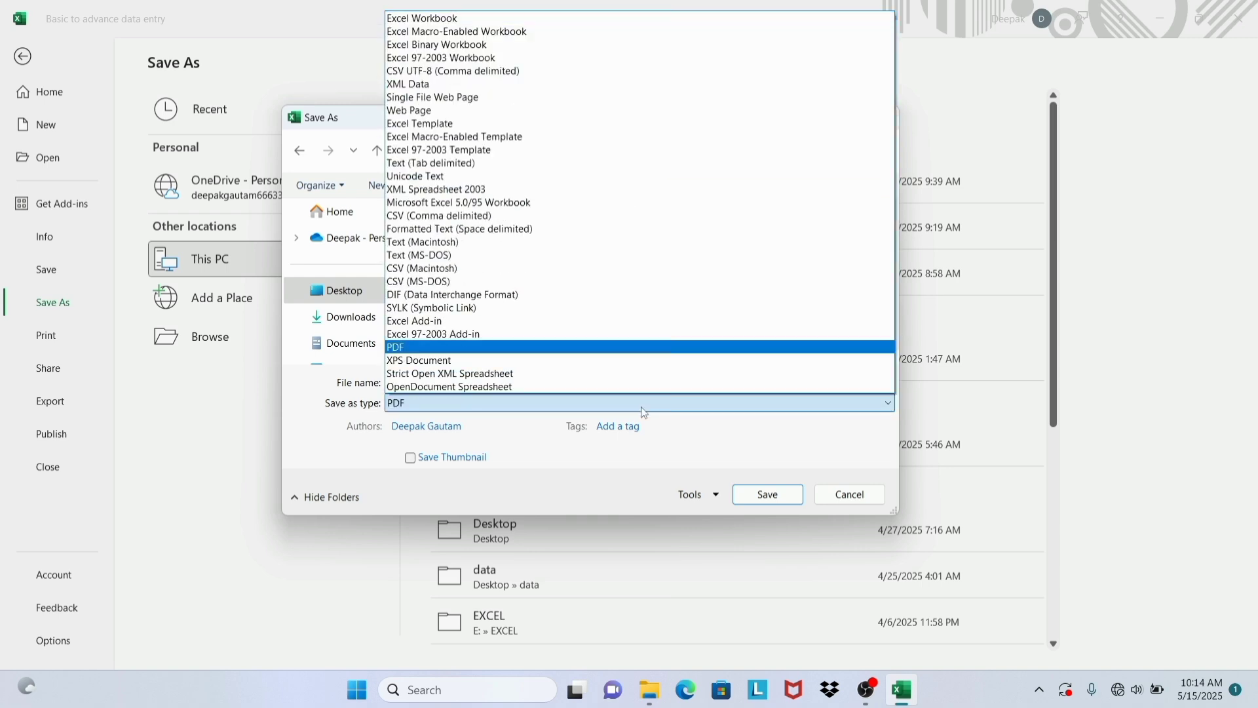
key("d")
left_click(425, 348)
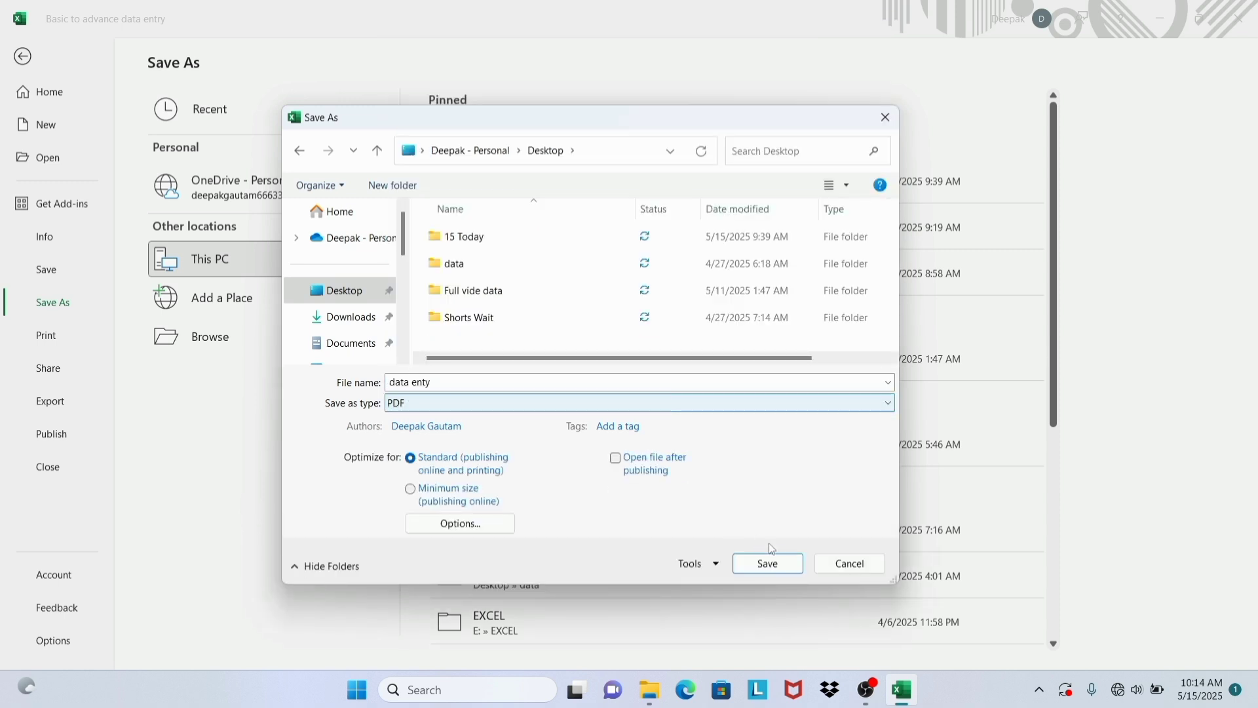
left_click(770, 567)
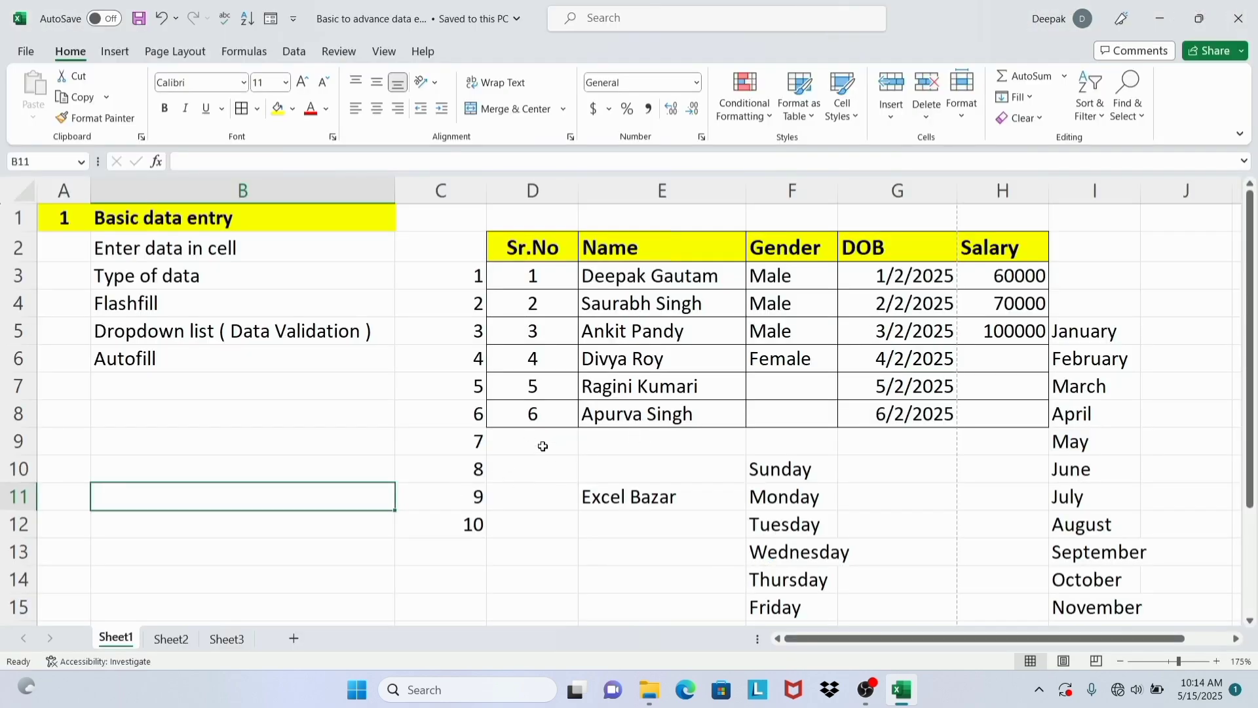
Minimize the workbook and open the "data enty" PDF from the desktop.
left_click(1159, 25)
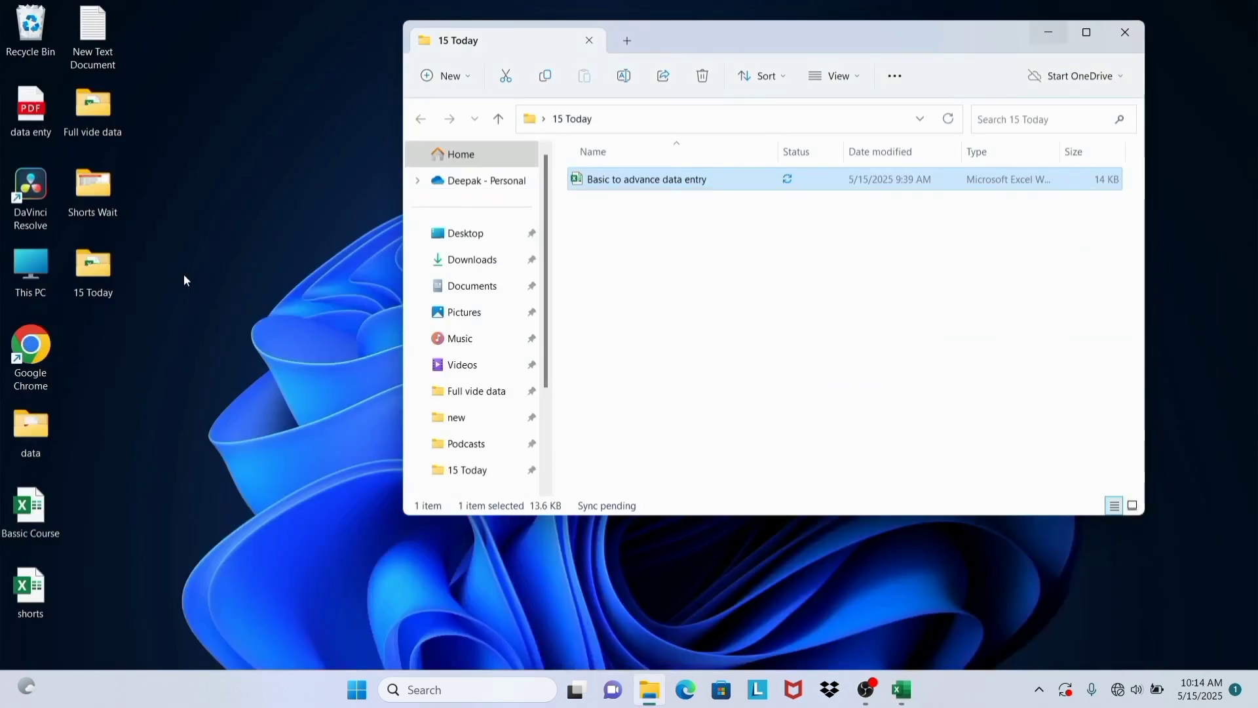
double_click(32, 103)
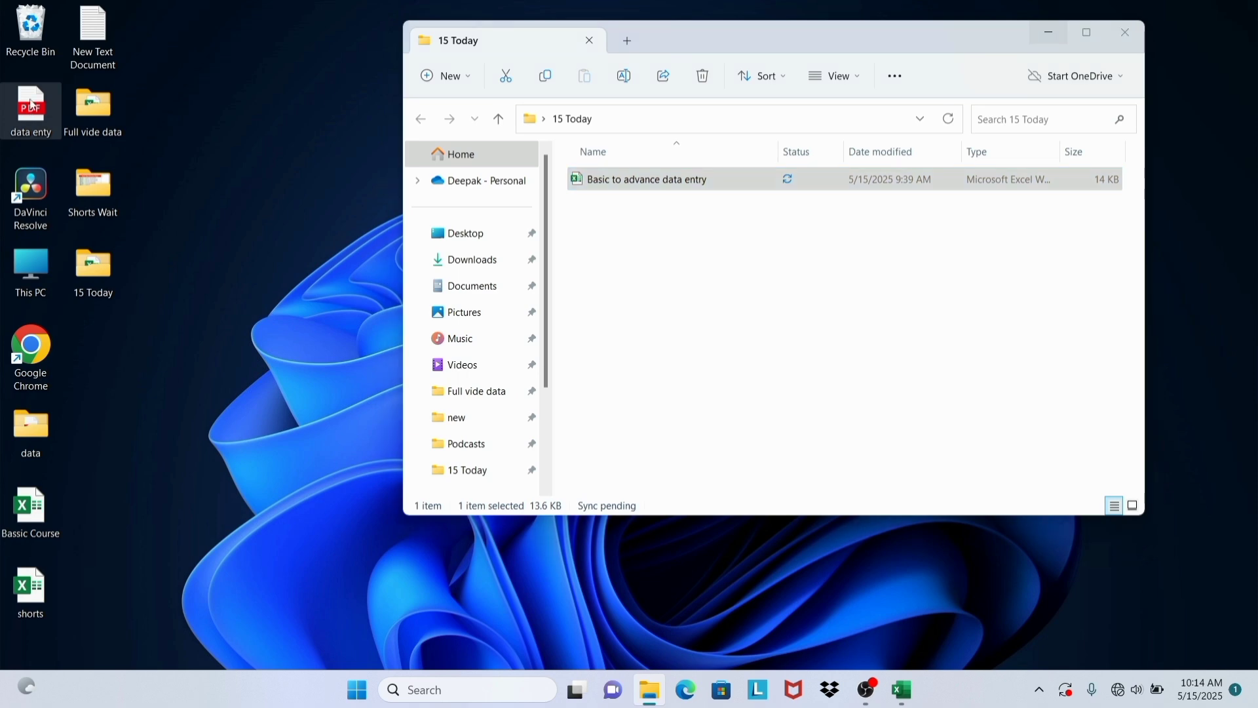